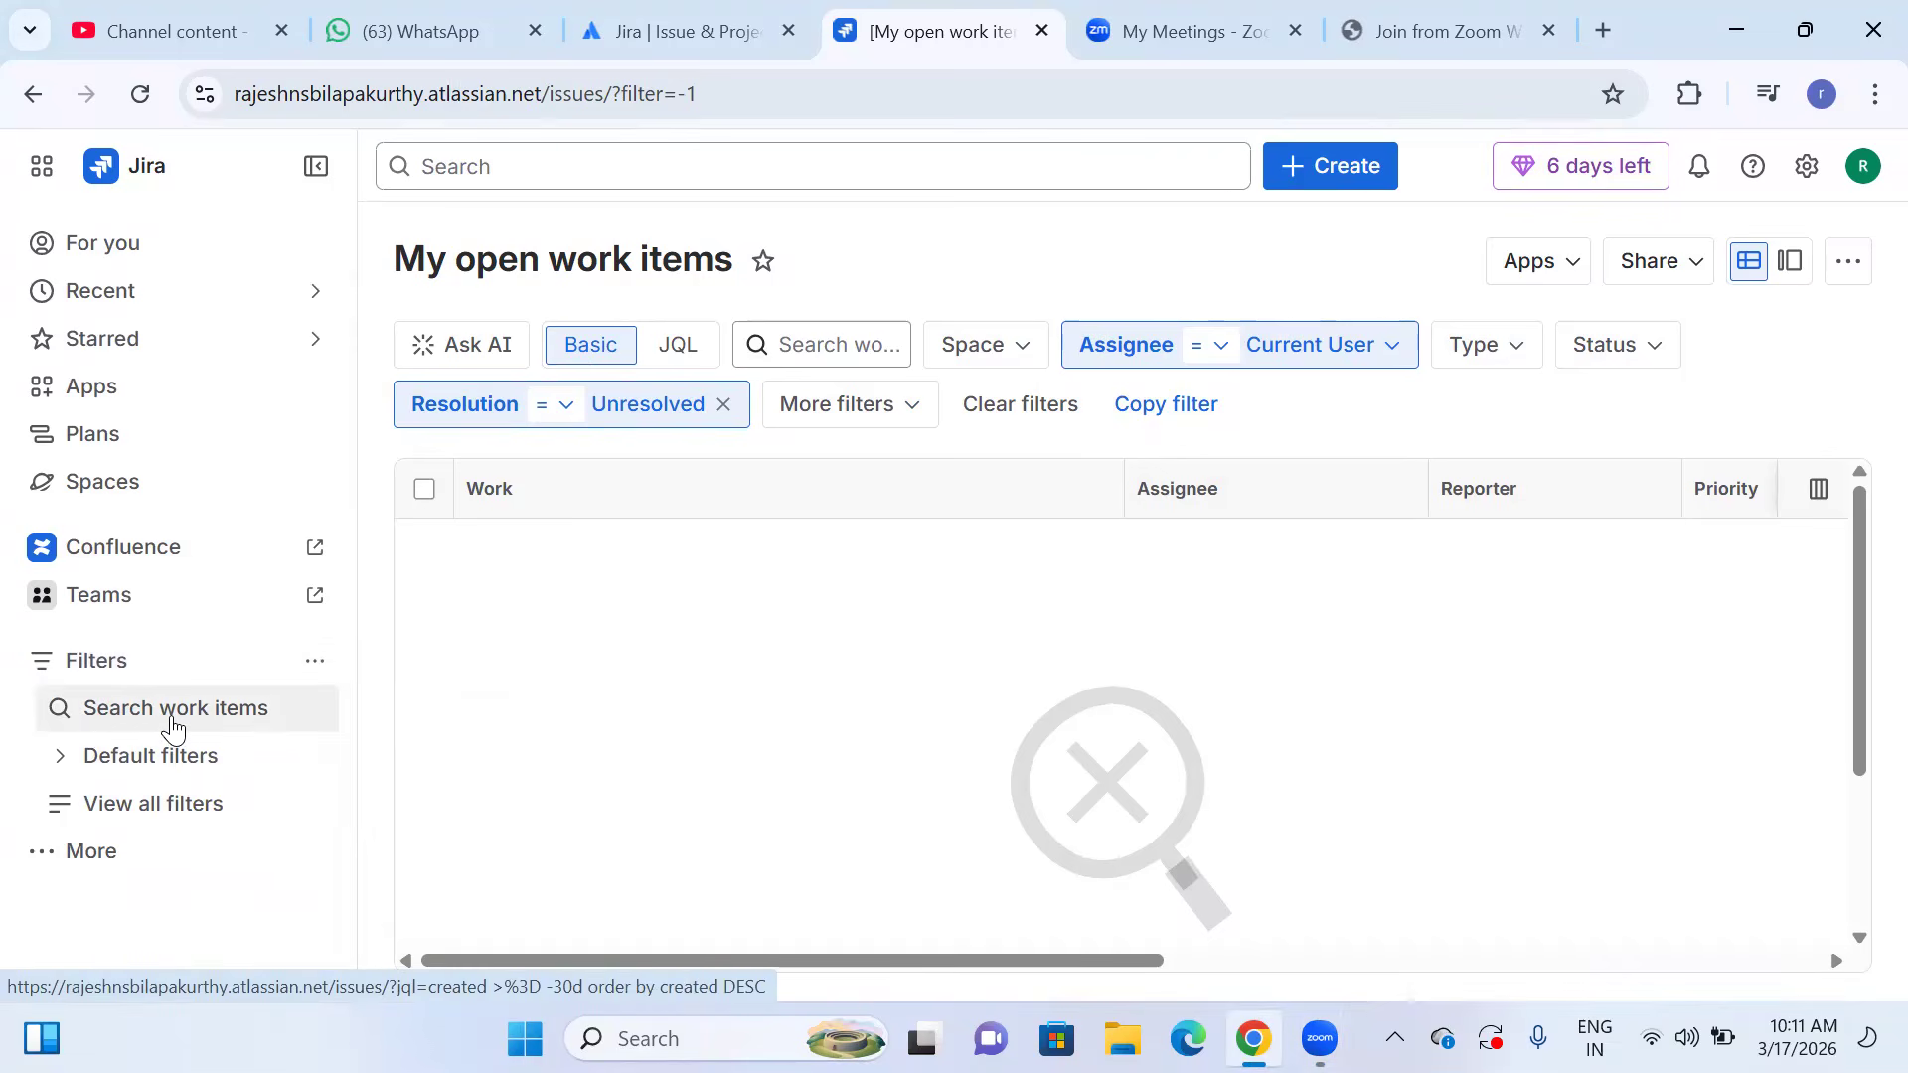
Expand the default filters and view the My open work items filter as JQL, returning to the basic view.
click(61, 759)
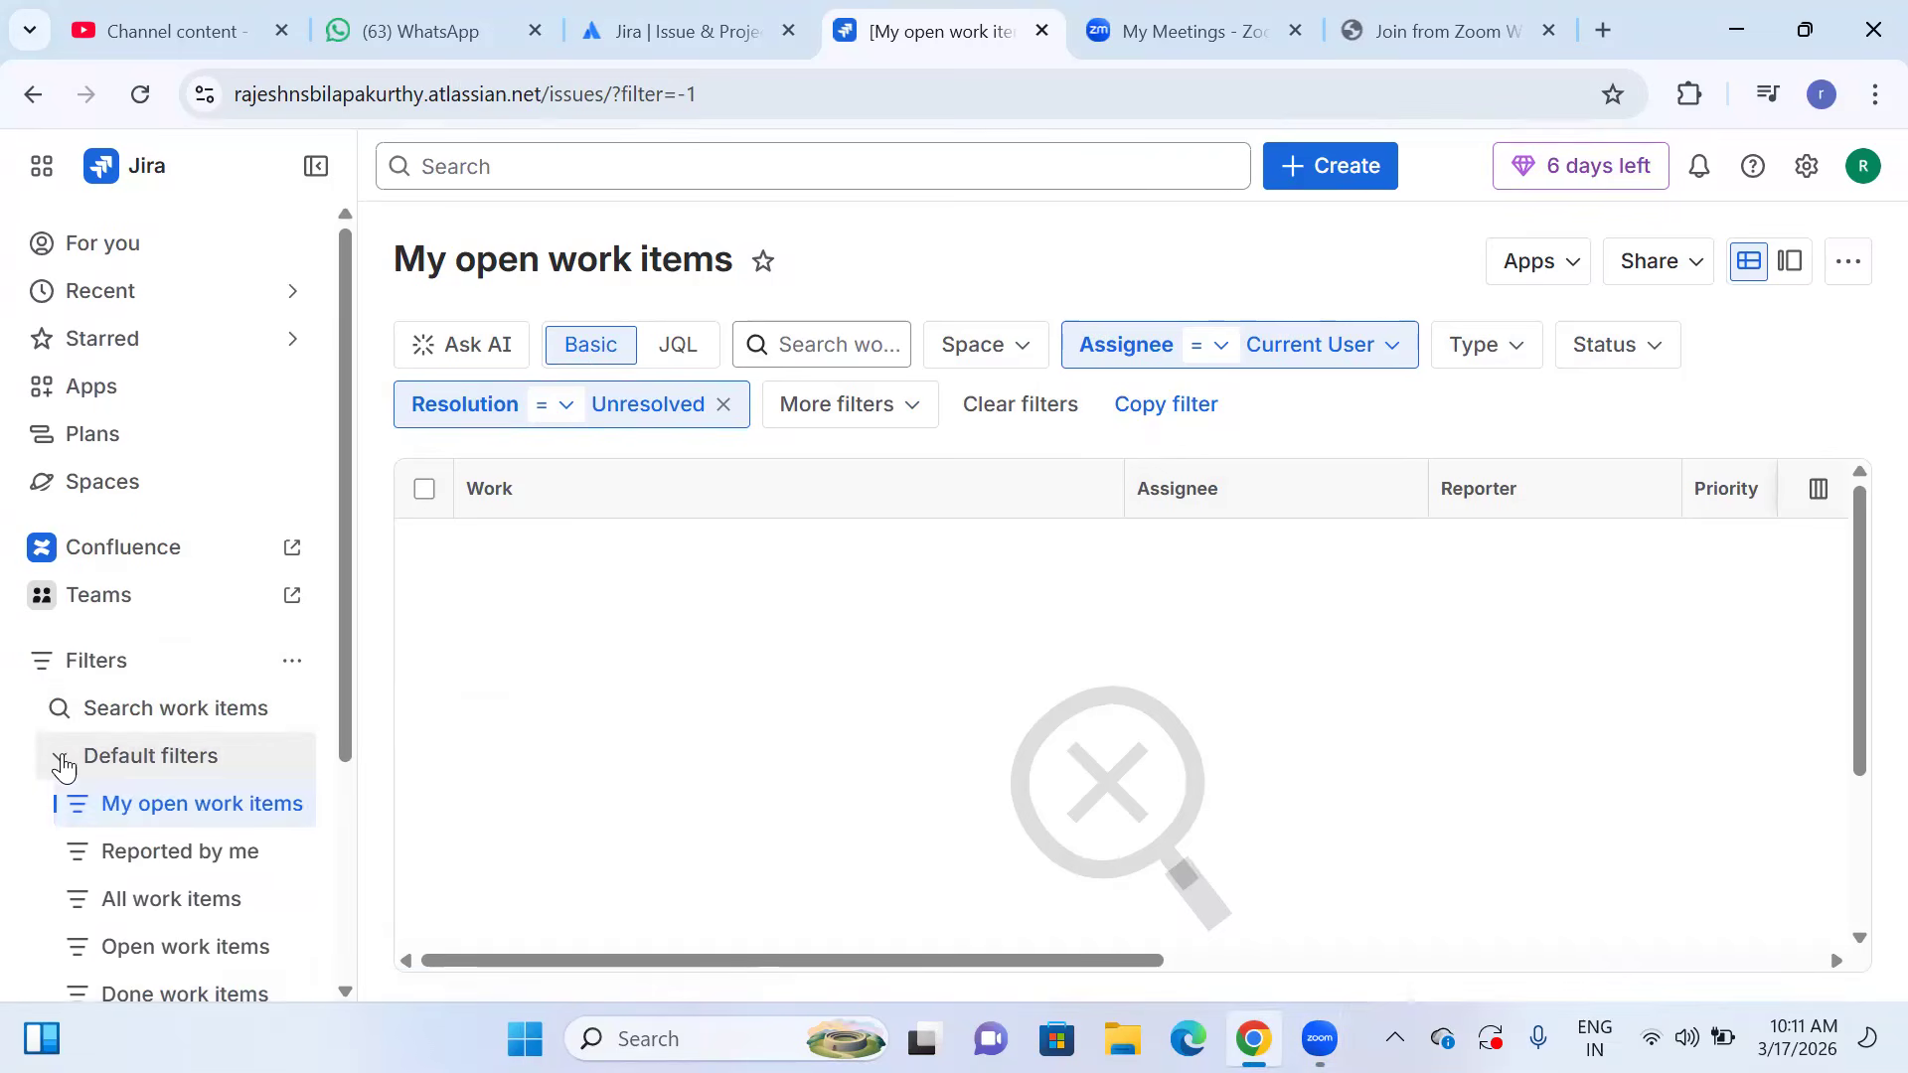
scroll(204, 792, down, 1)
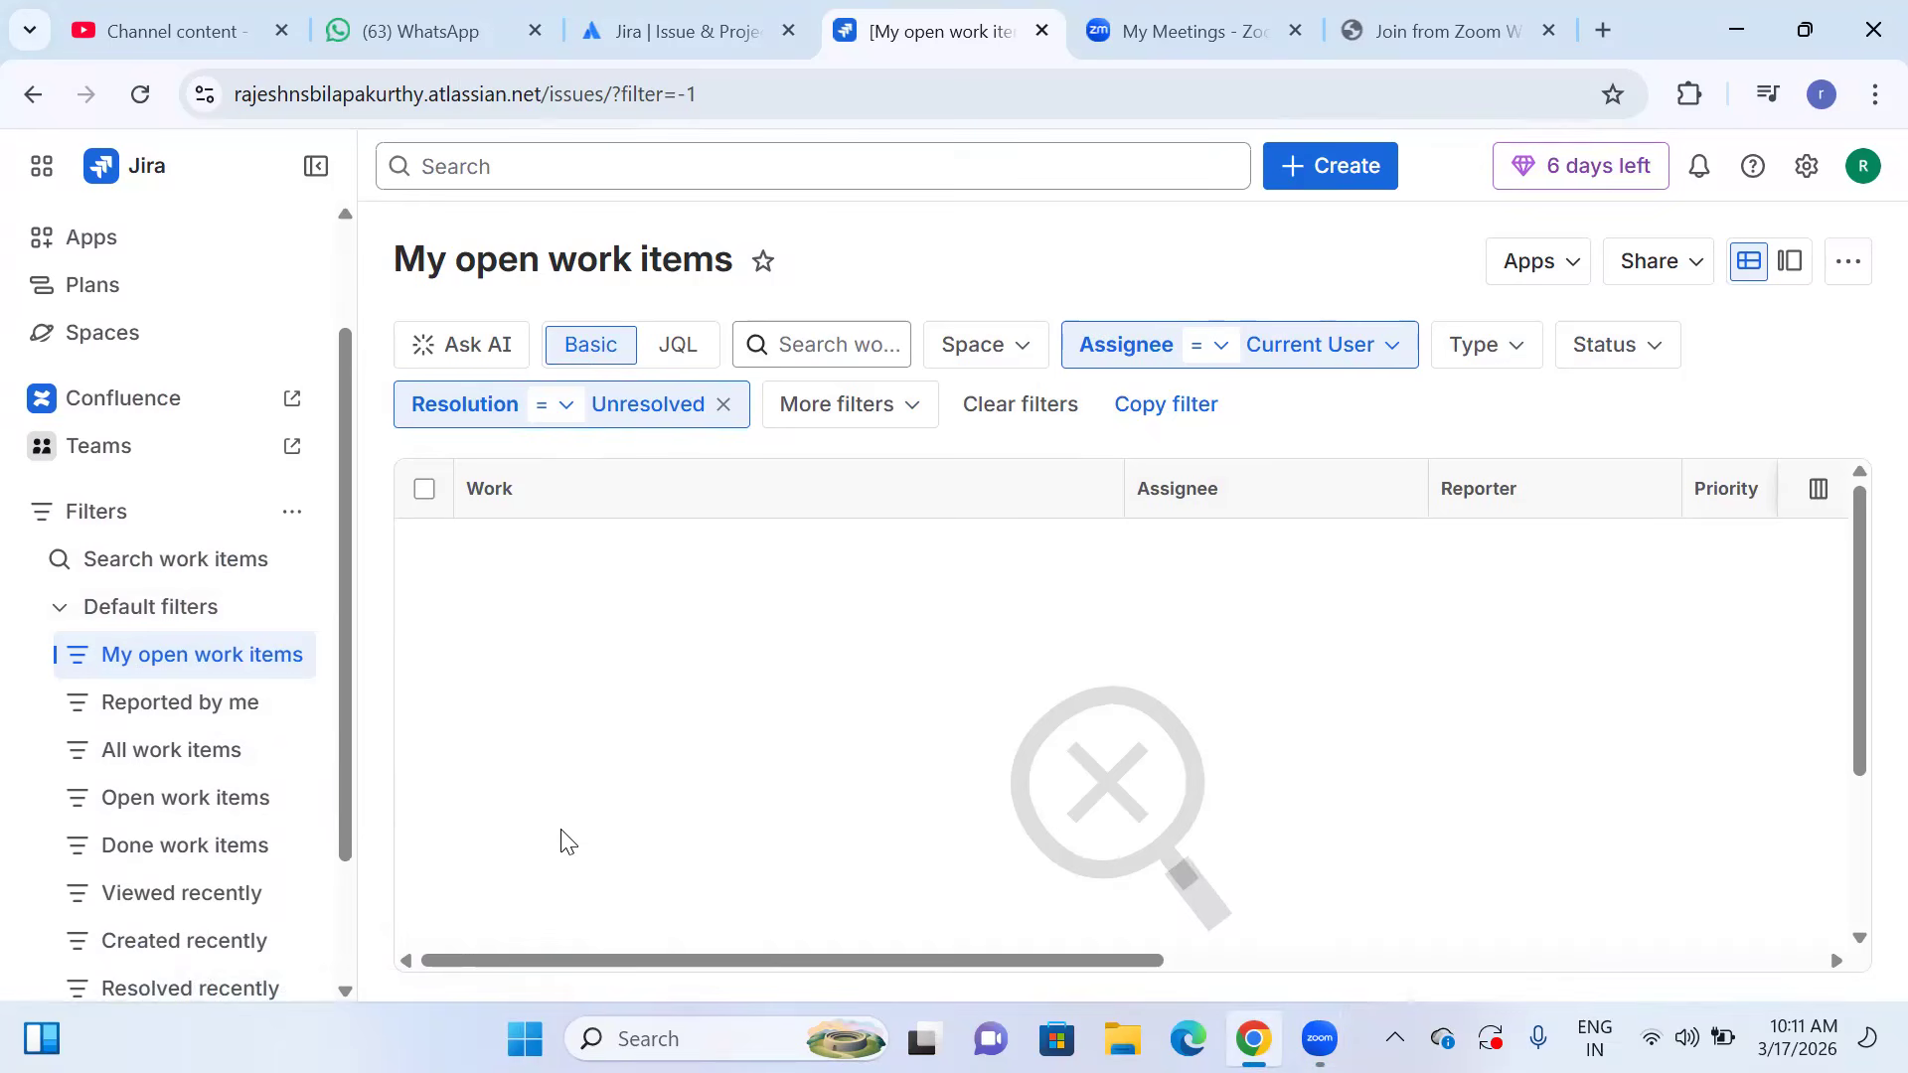
scroll(596, 840, down, 3)
scroll(624, 839, up, 3)
click(692, 364)
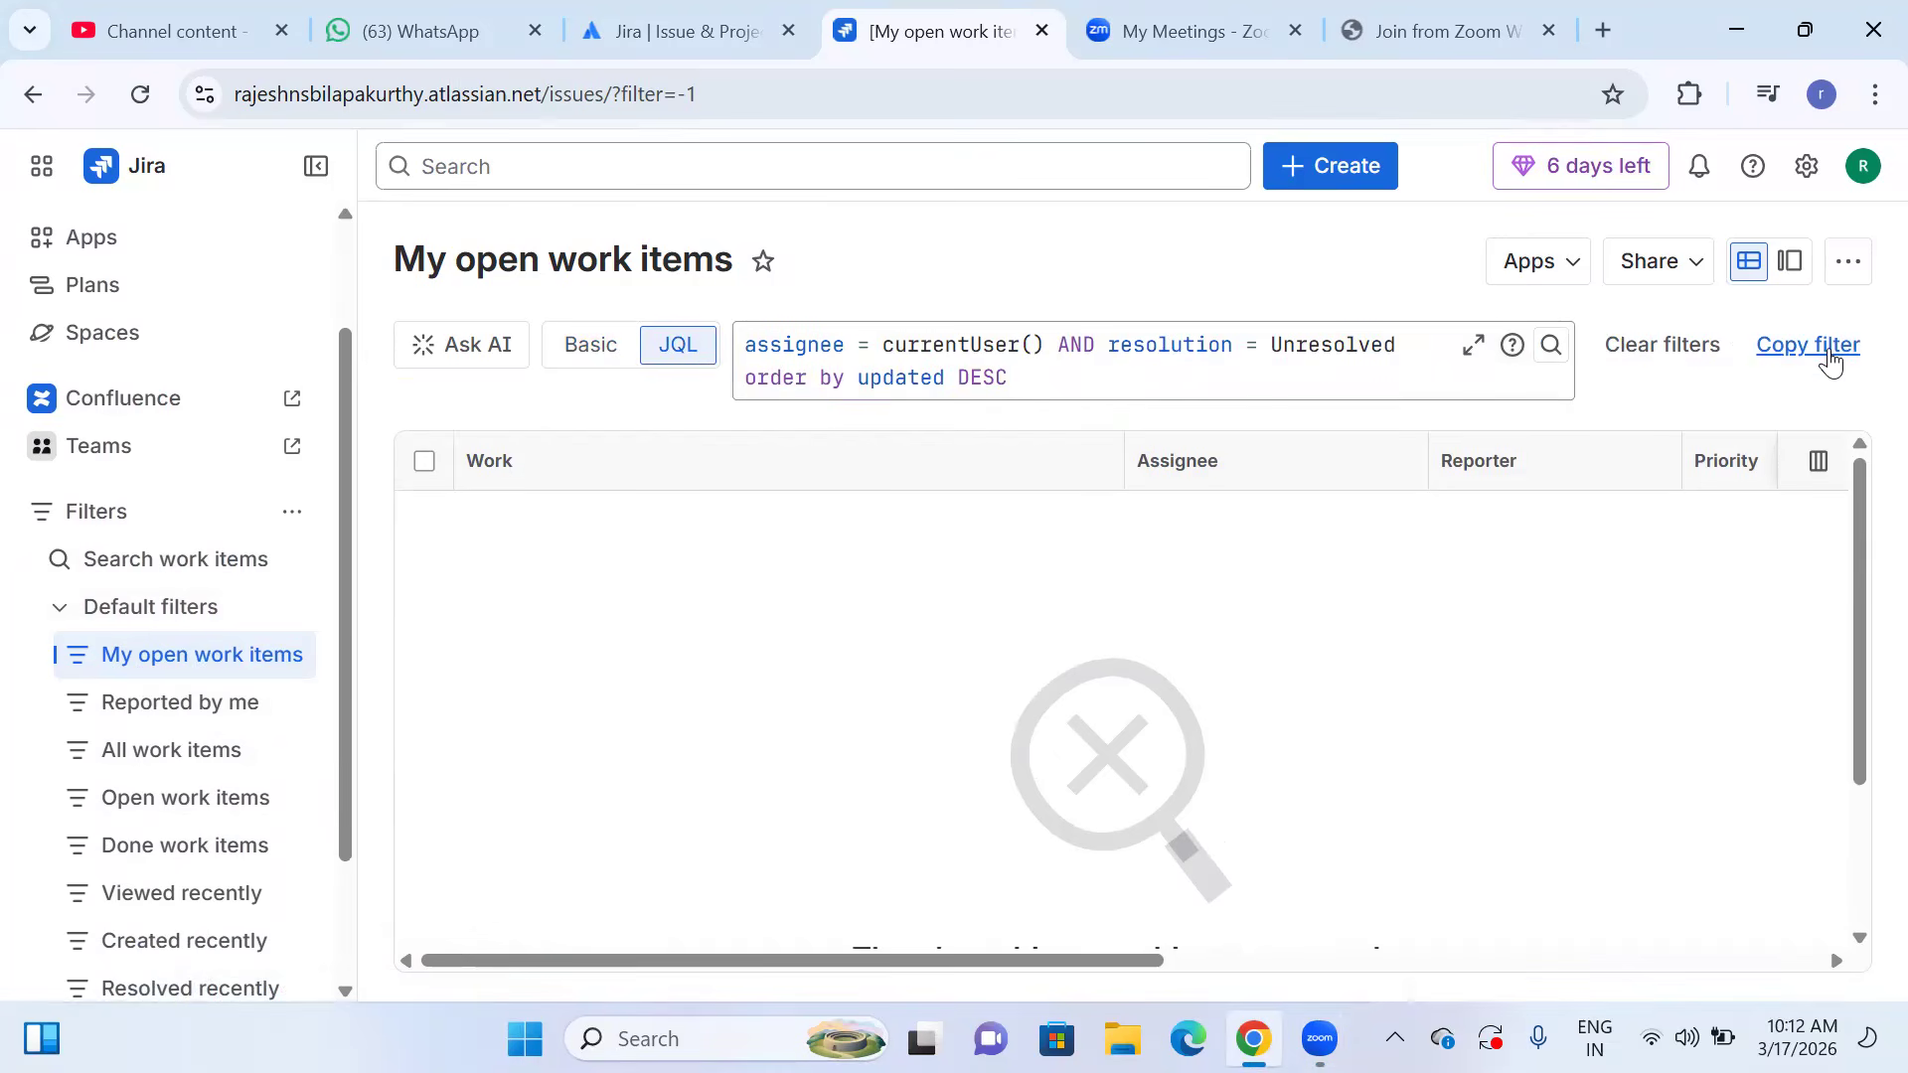
click(588, 348)
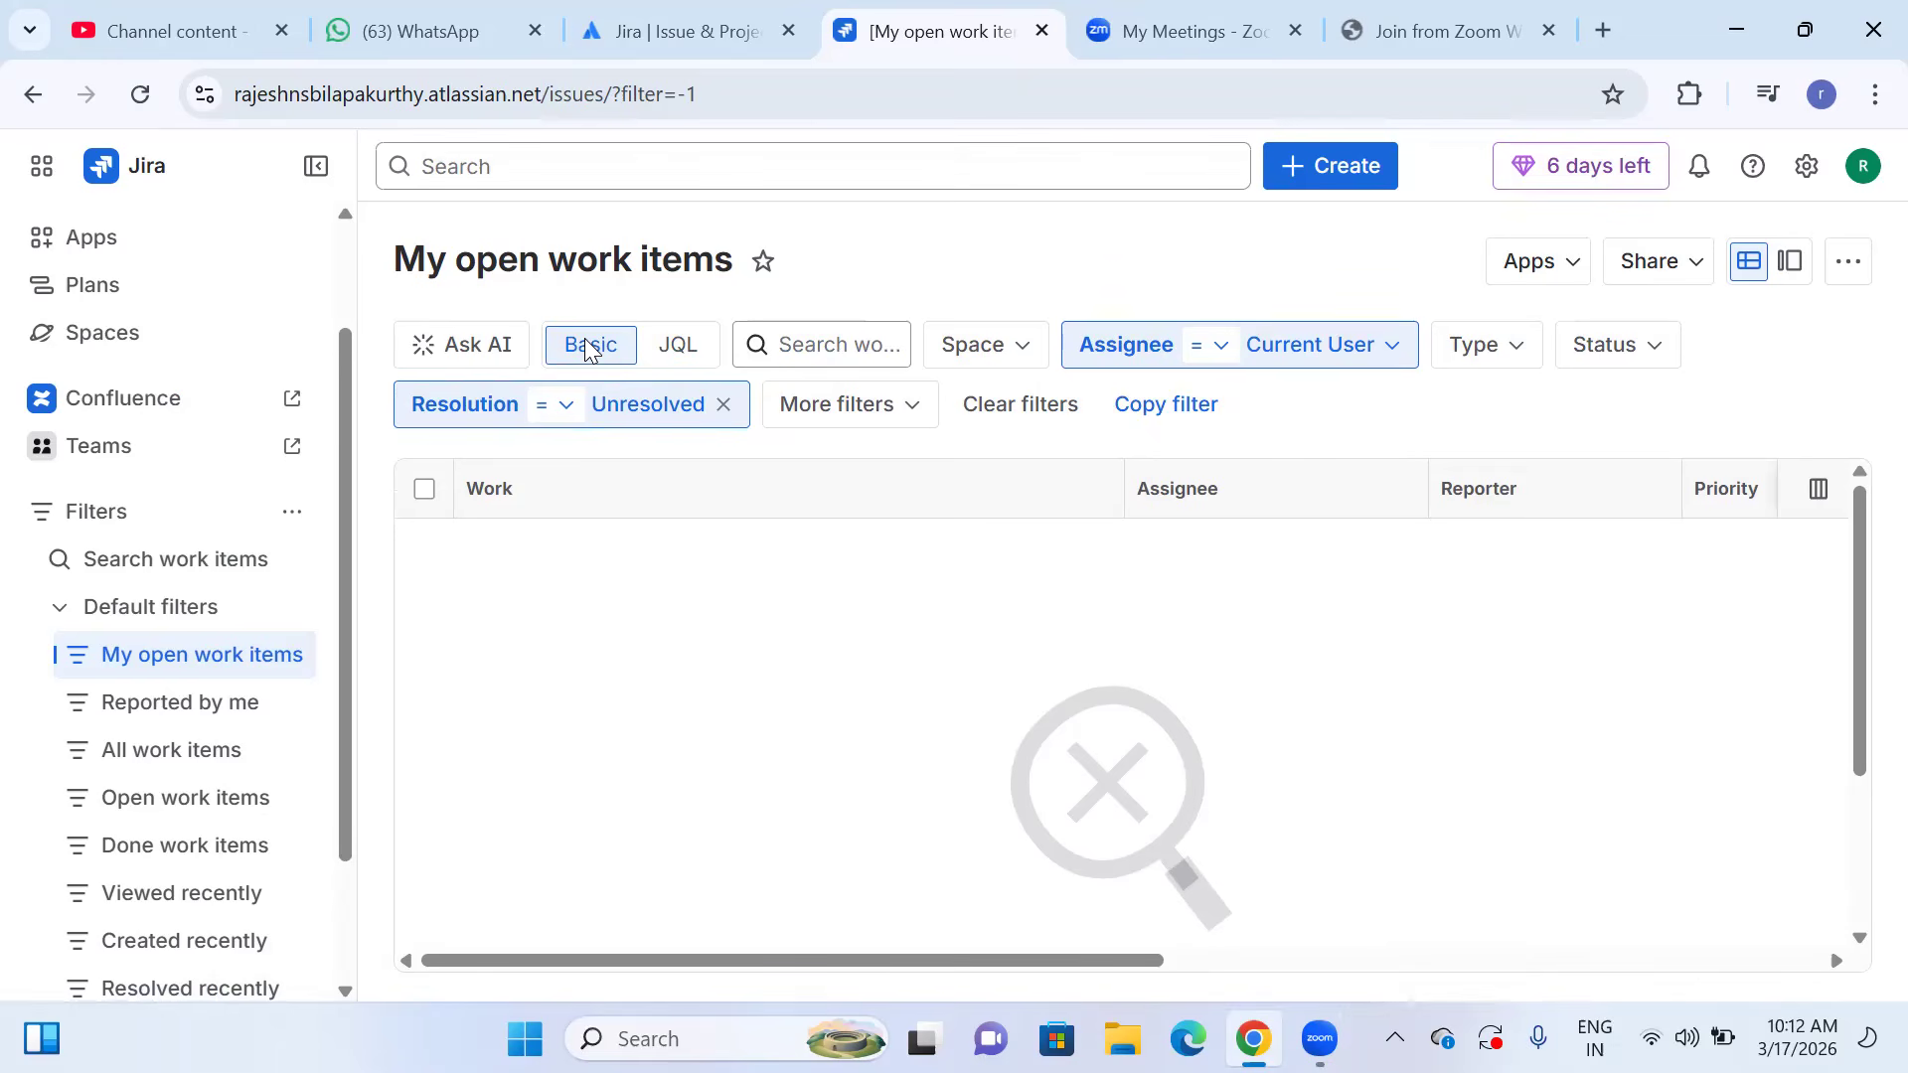
View the work items under the Reported by me filter and under the All work items filter.
click(163, 705)
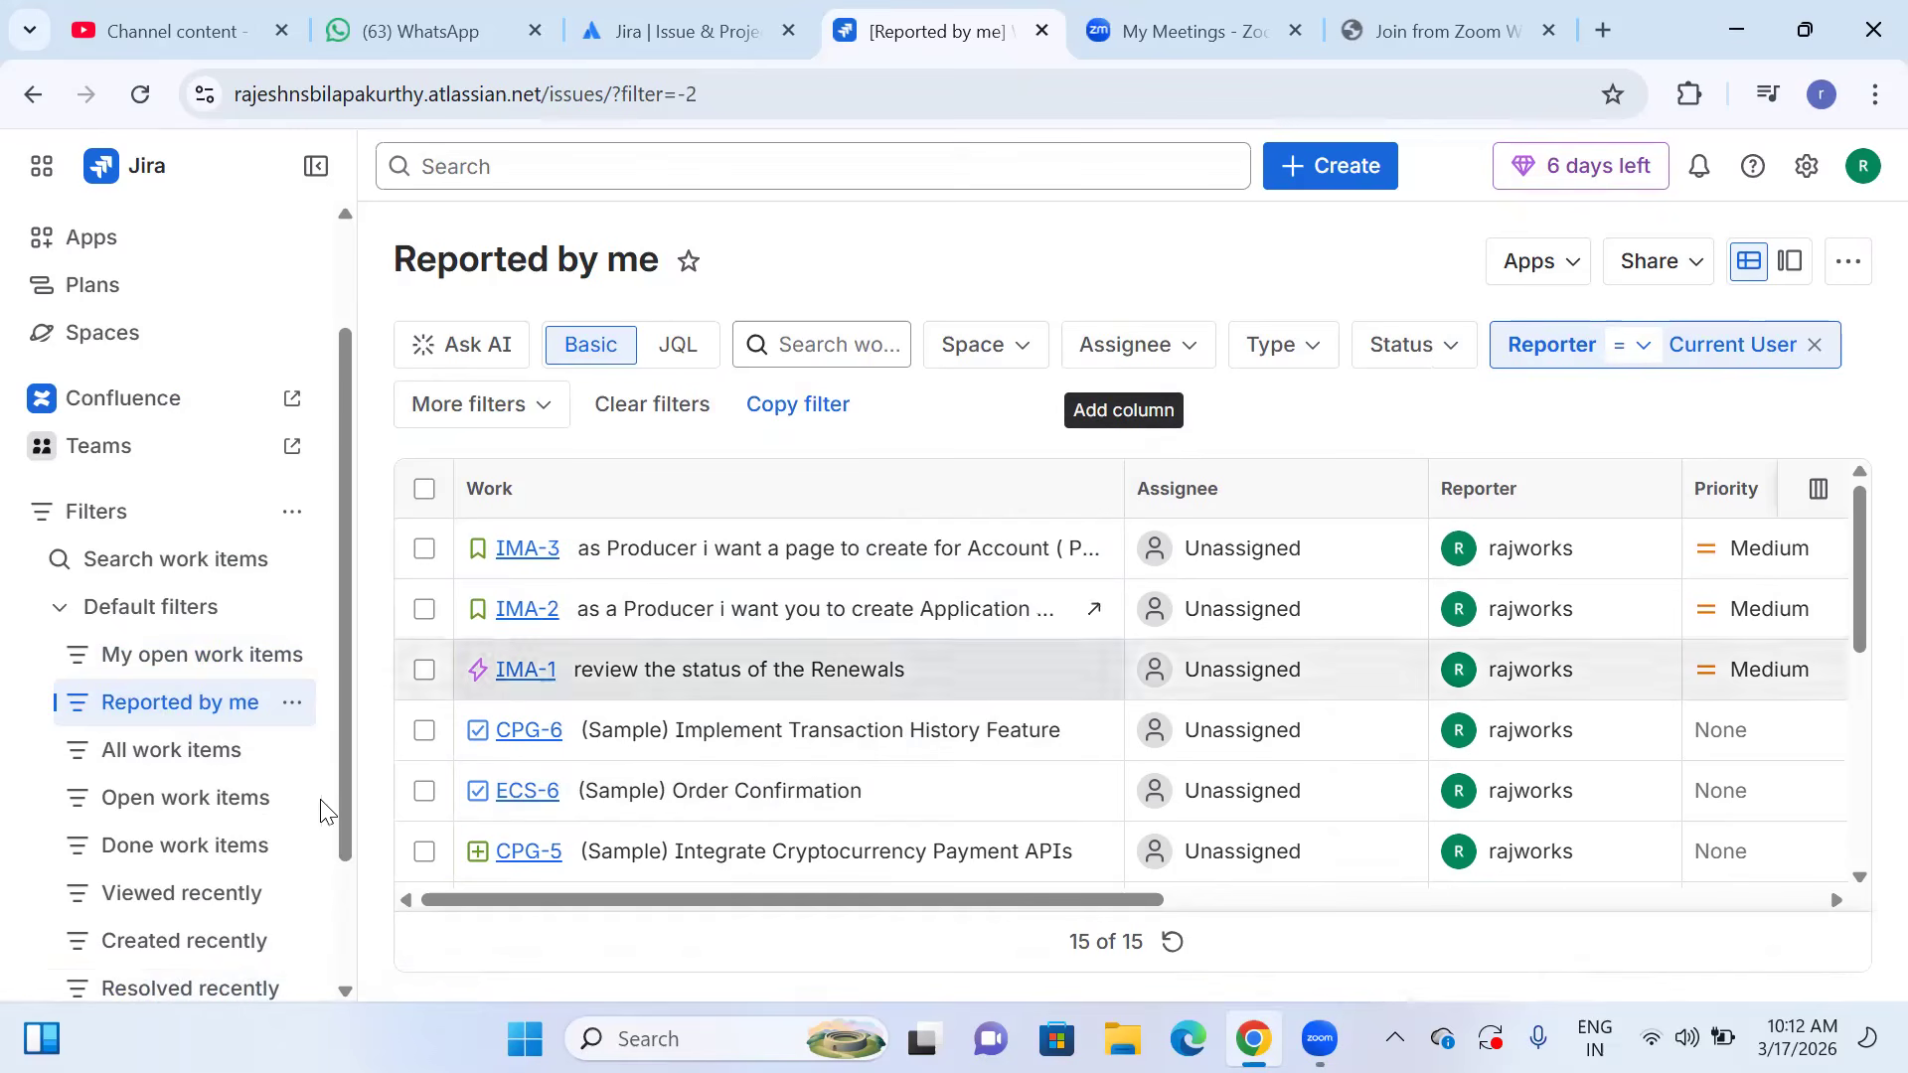
click(164, 763)
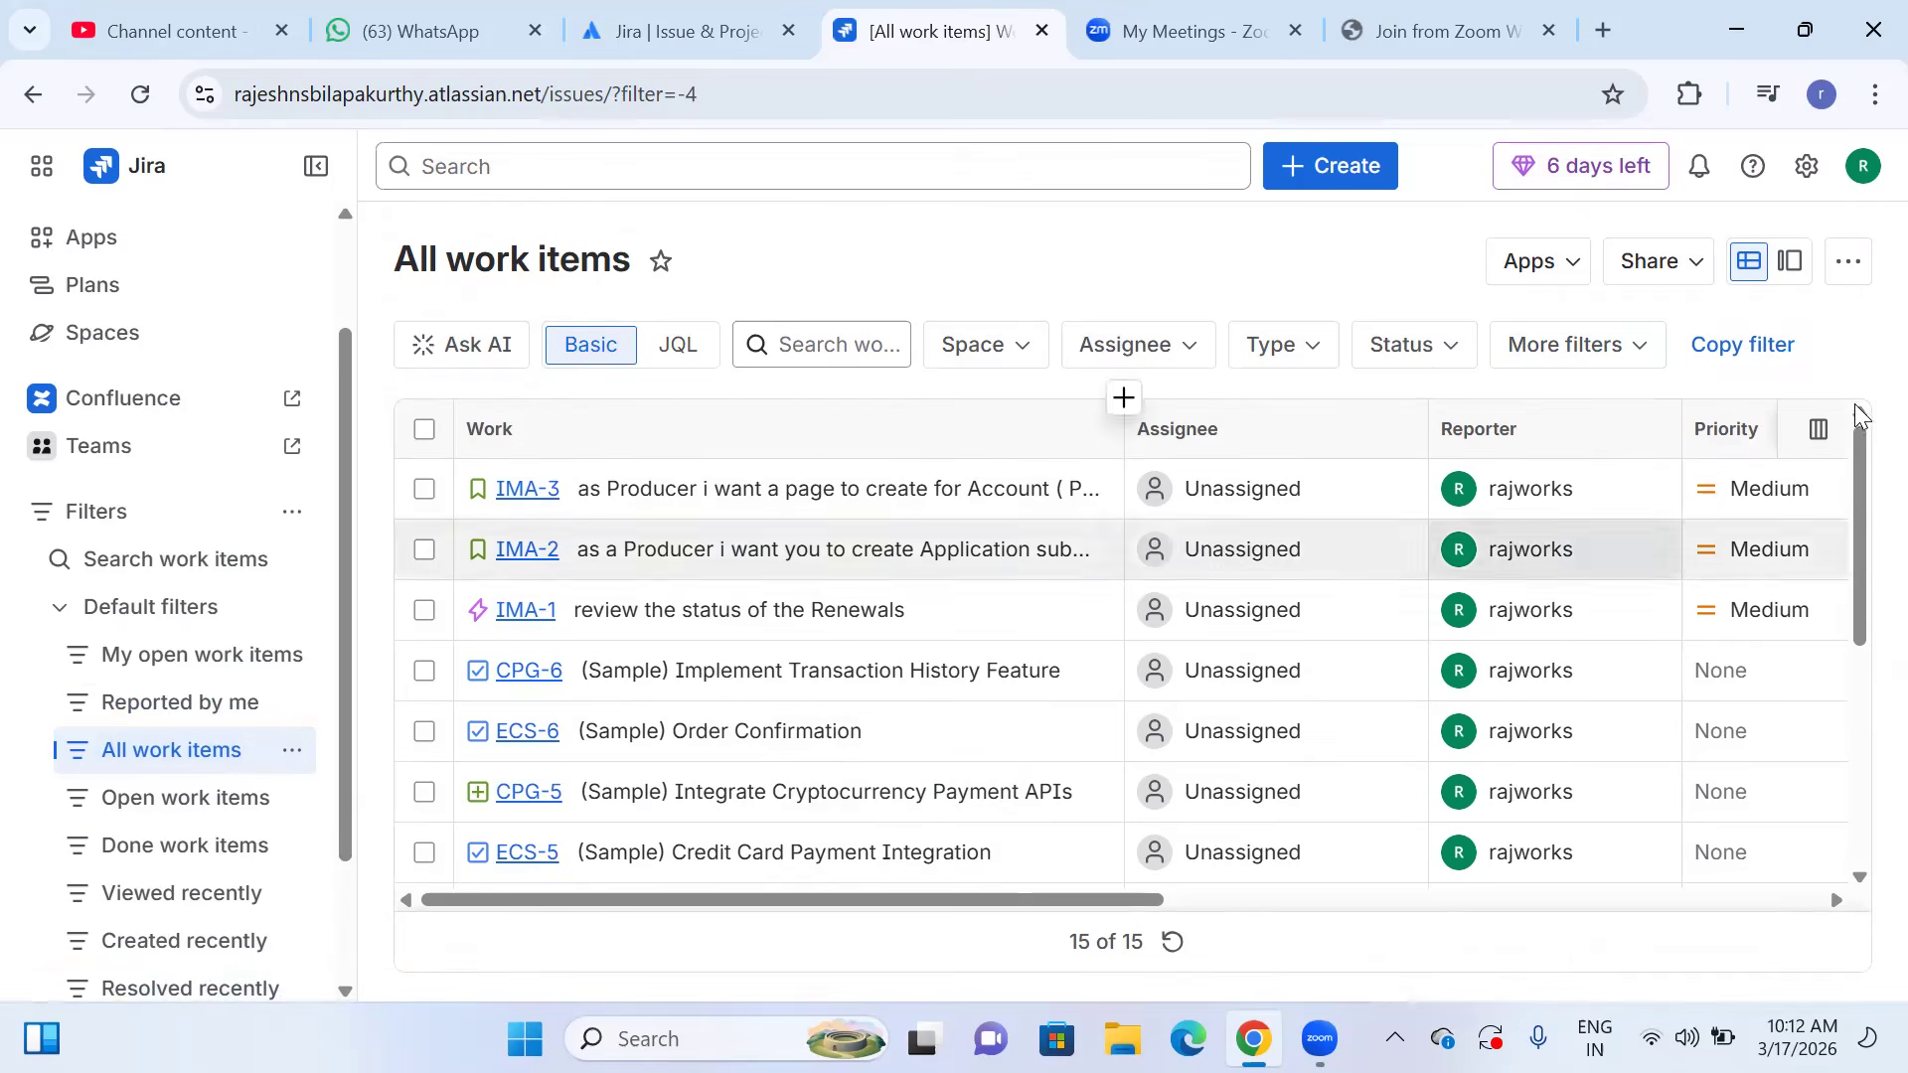
mouse_move(1857, 465)
mouse_down()
mouse_move(1864, 847)
mouse_move(1857, 477)
mouse_up()
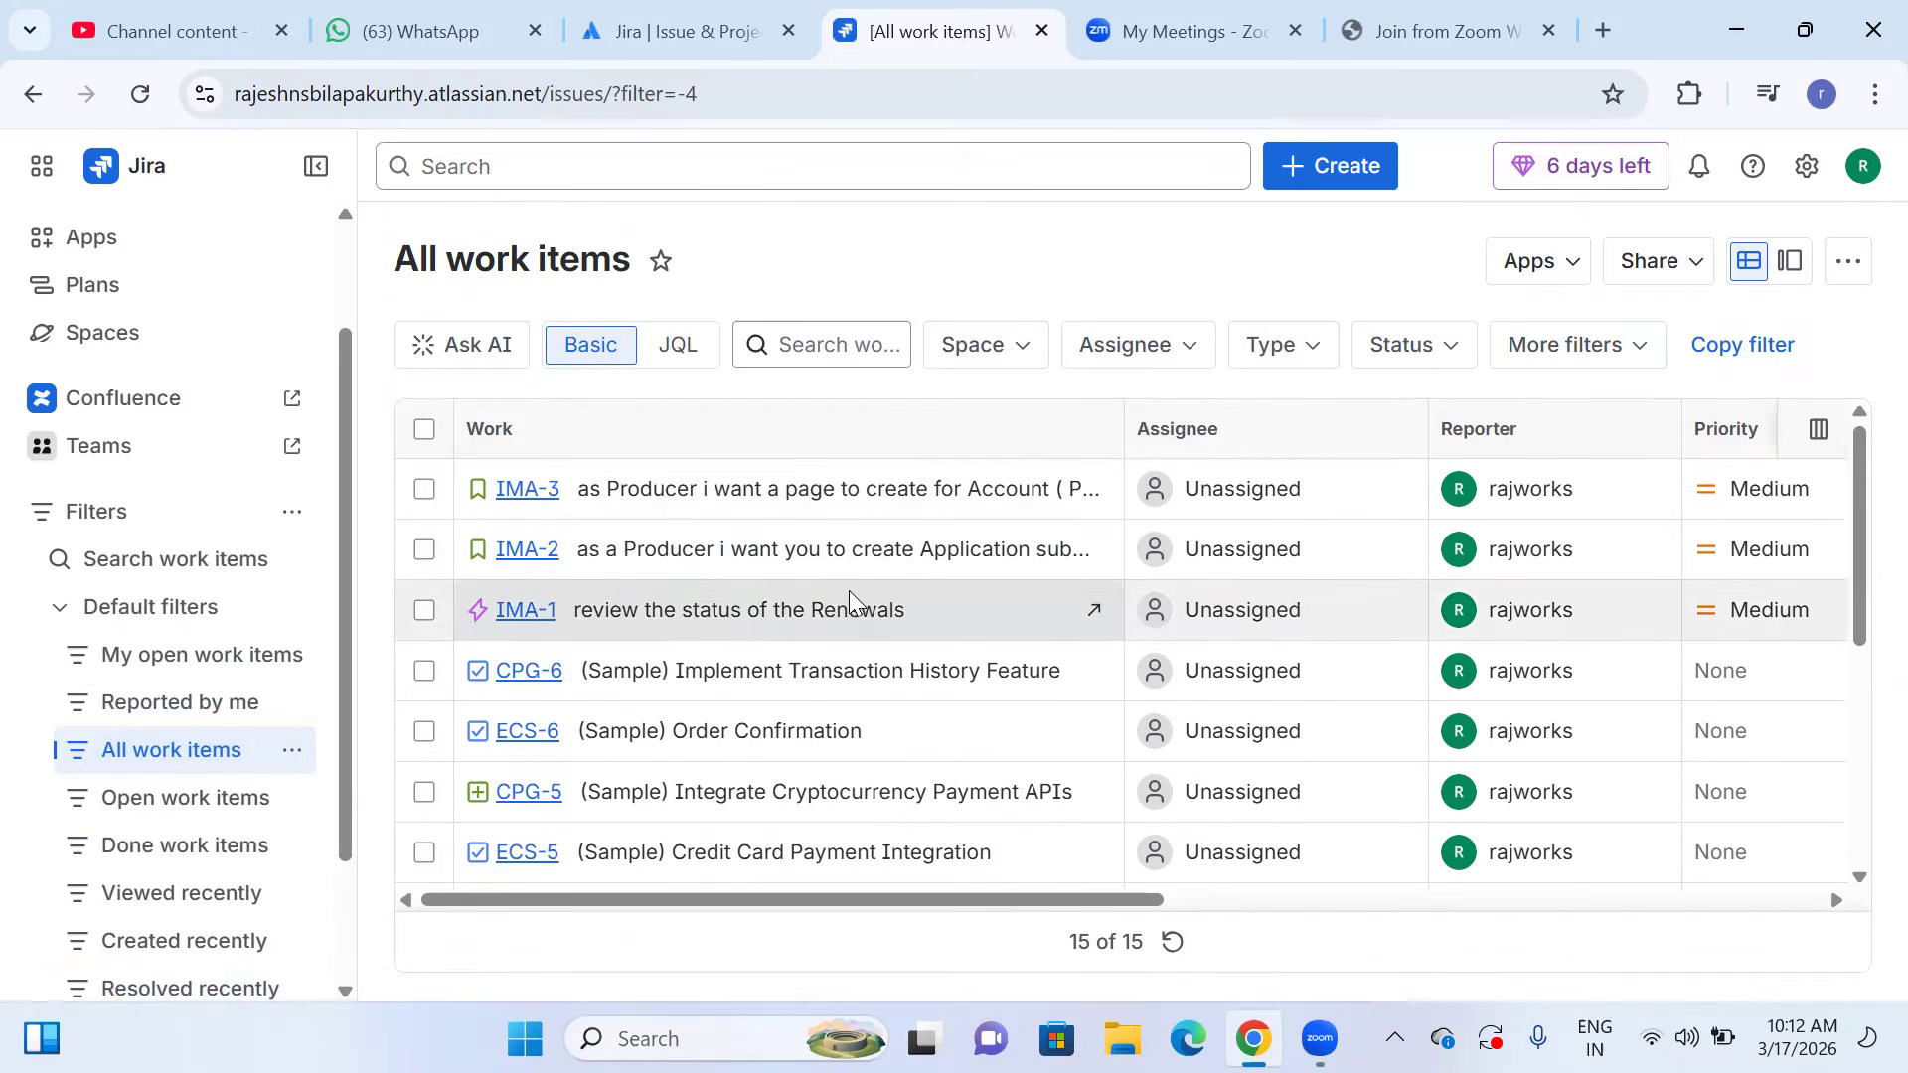
Open work item IMA-2 from the All work items list and review its description, activity and details.
click(519, 557)
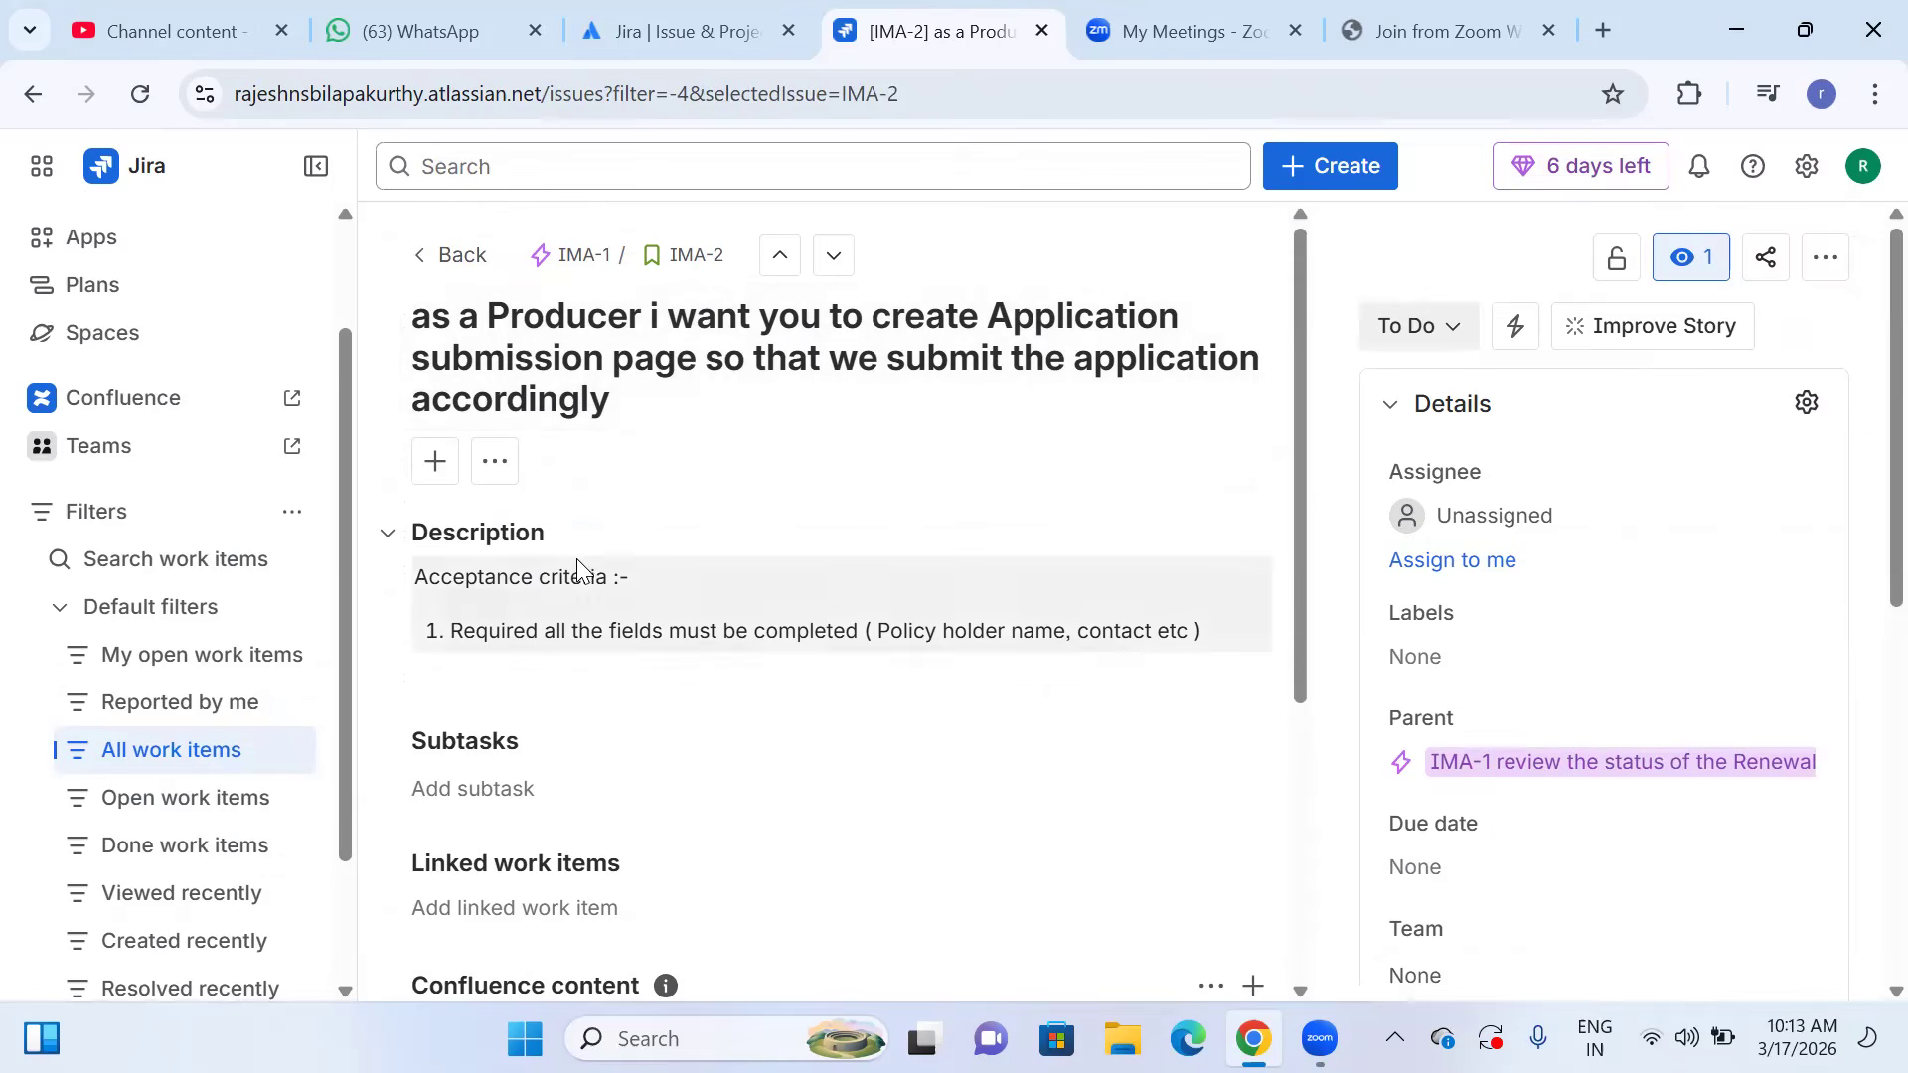
scroll(576, 561, down, 3)
scroll(579, 566, down, 2)
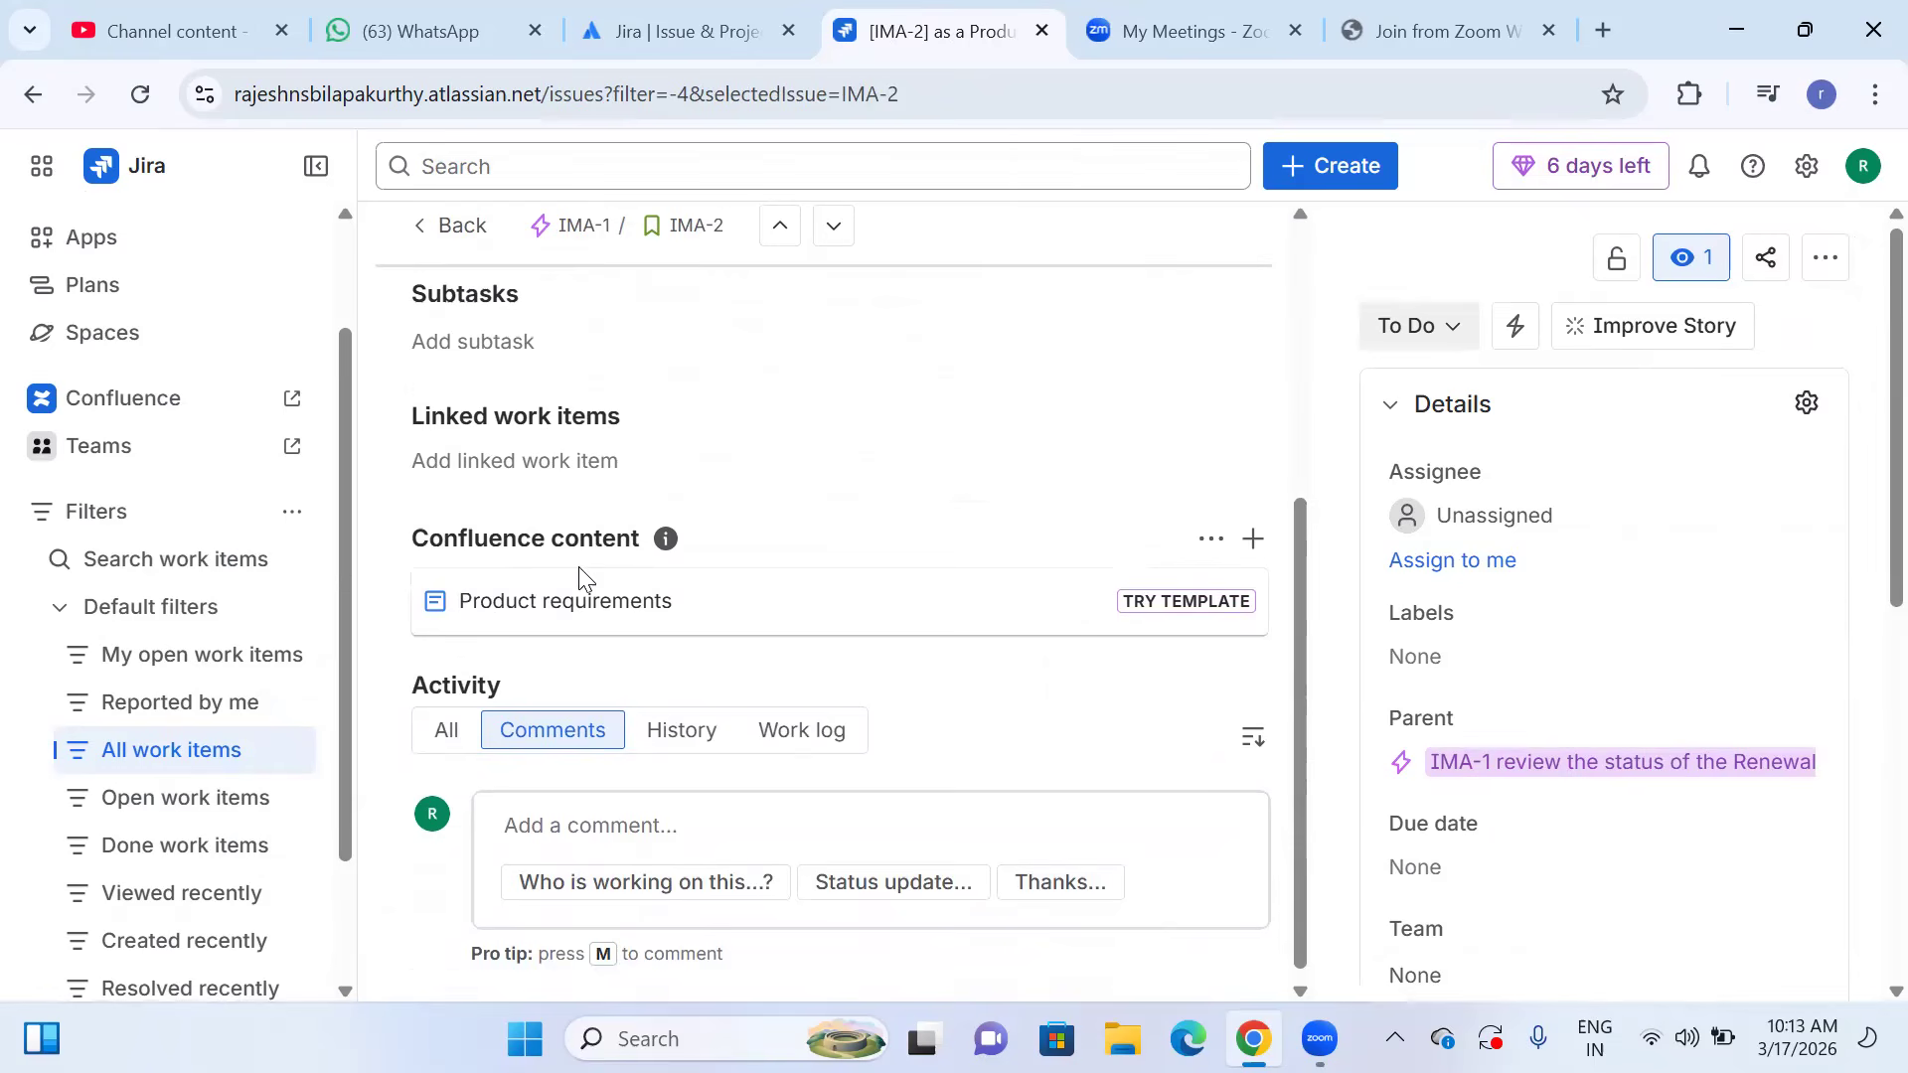
scroll(579, 587, up, 5)
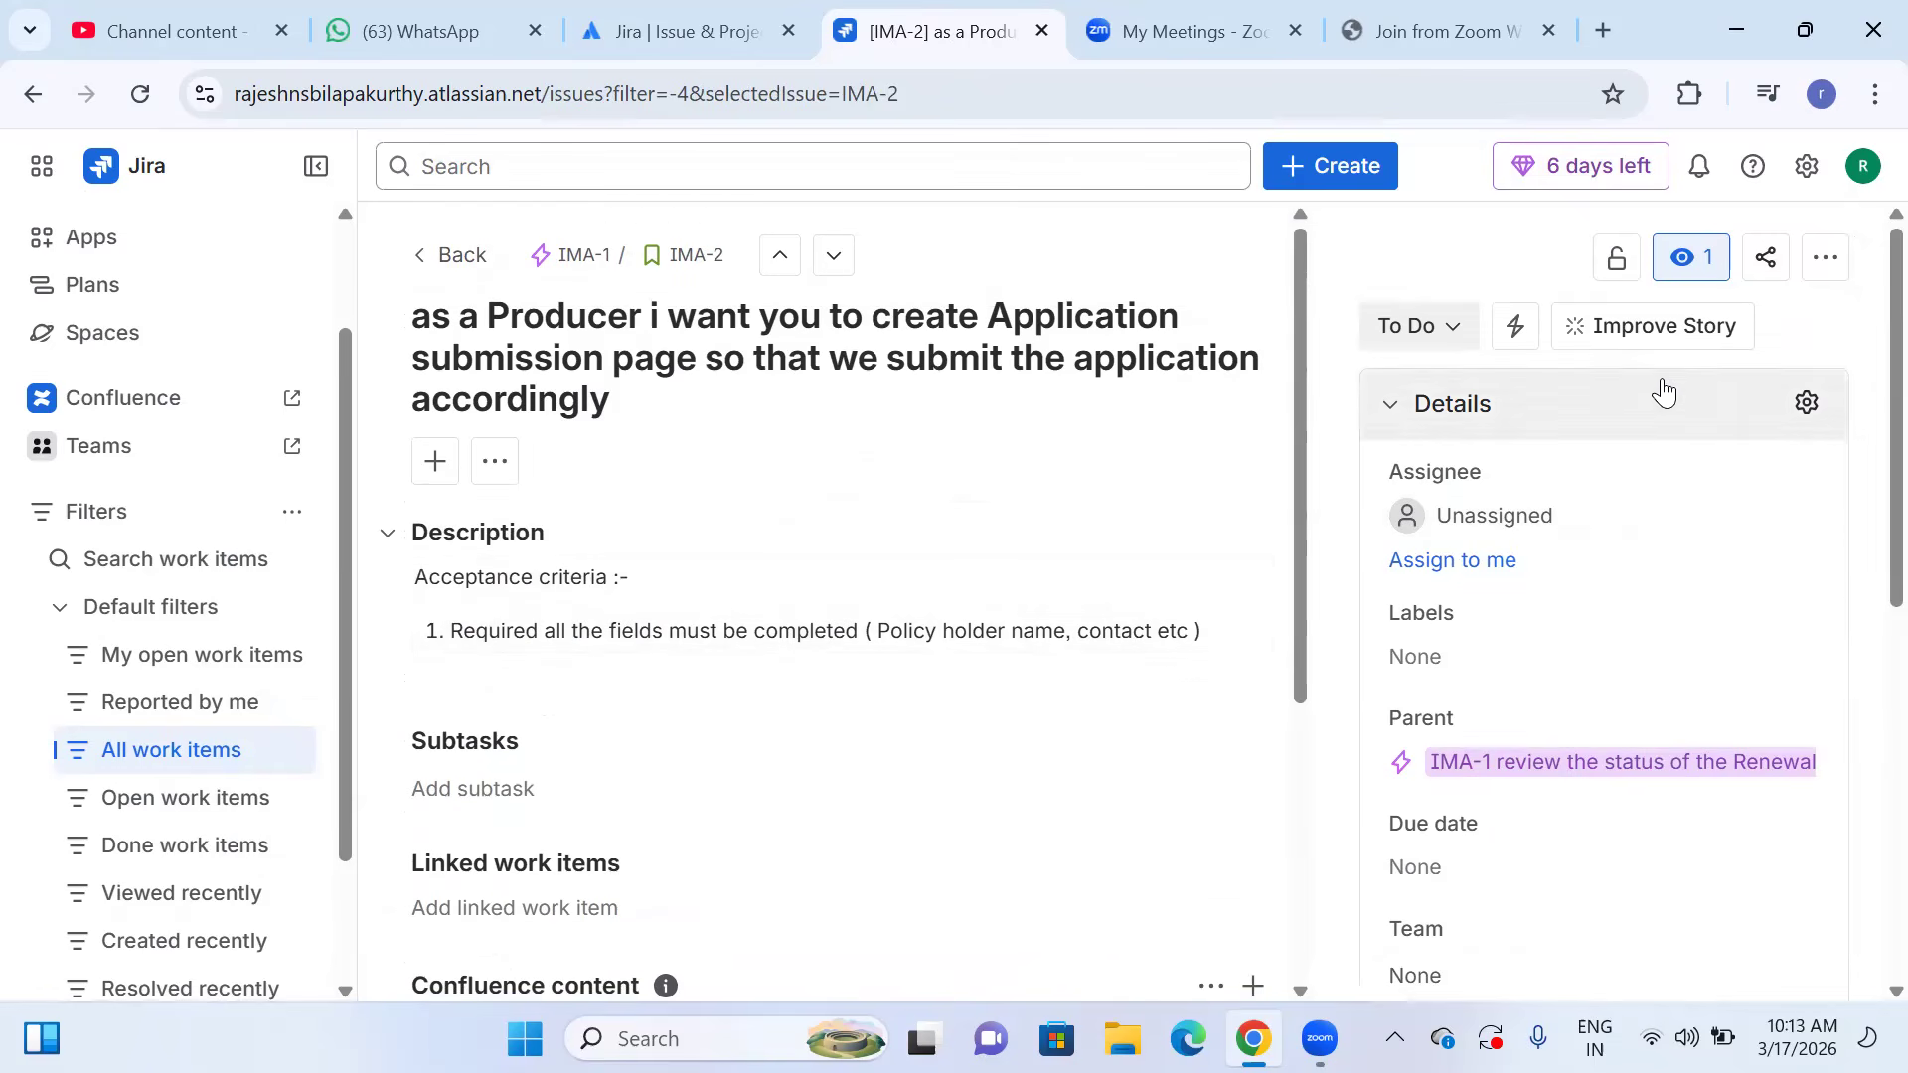
scroll(1631, 567, down, 6)
scroll(1634, 574, down, 1)
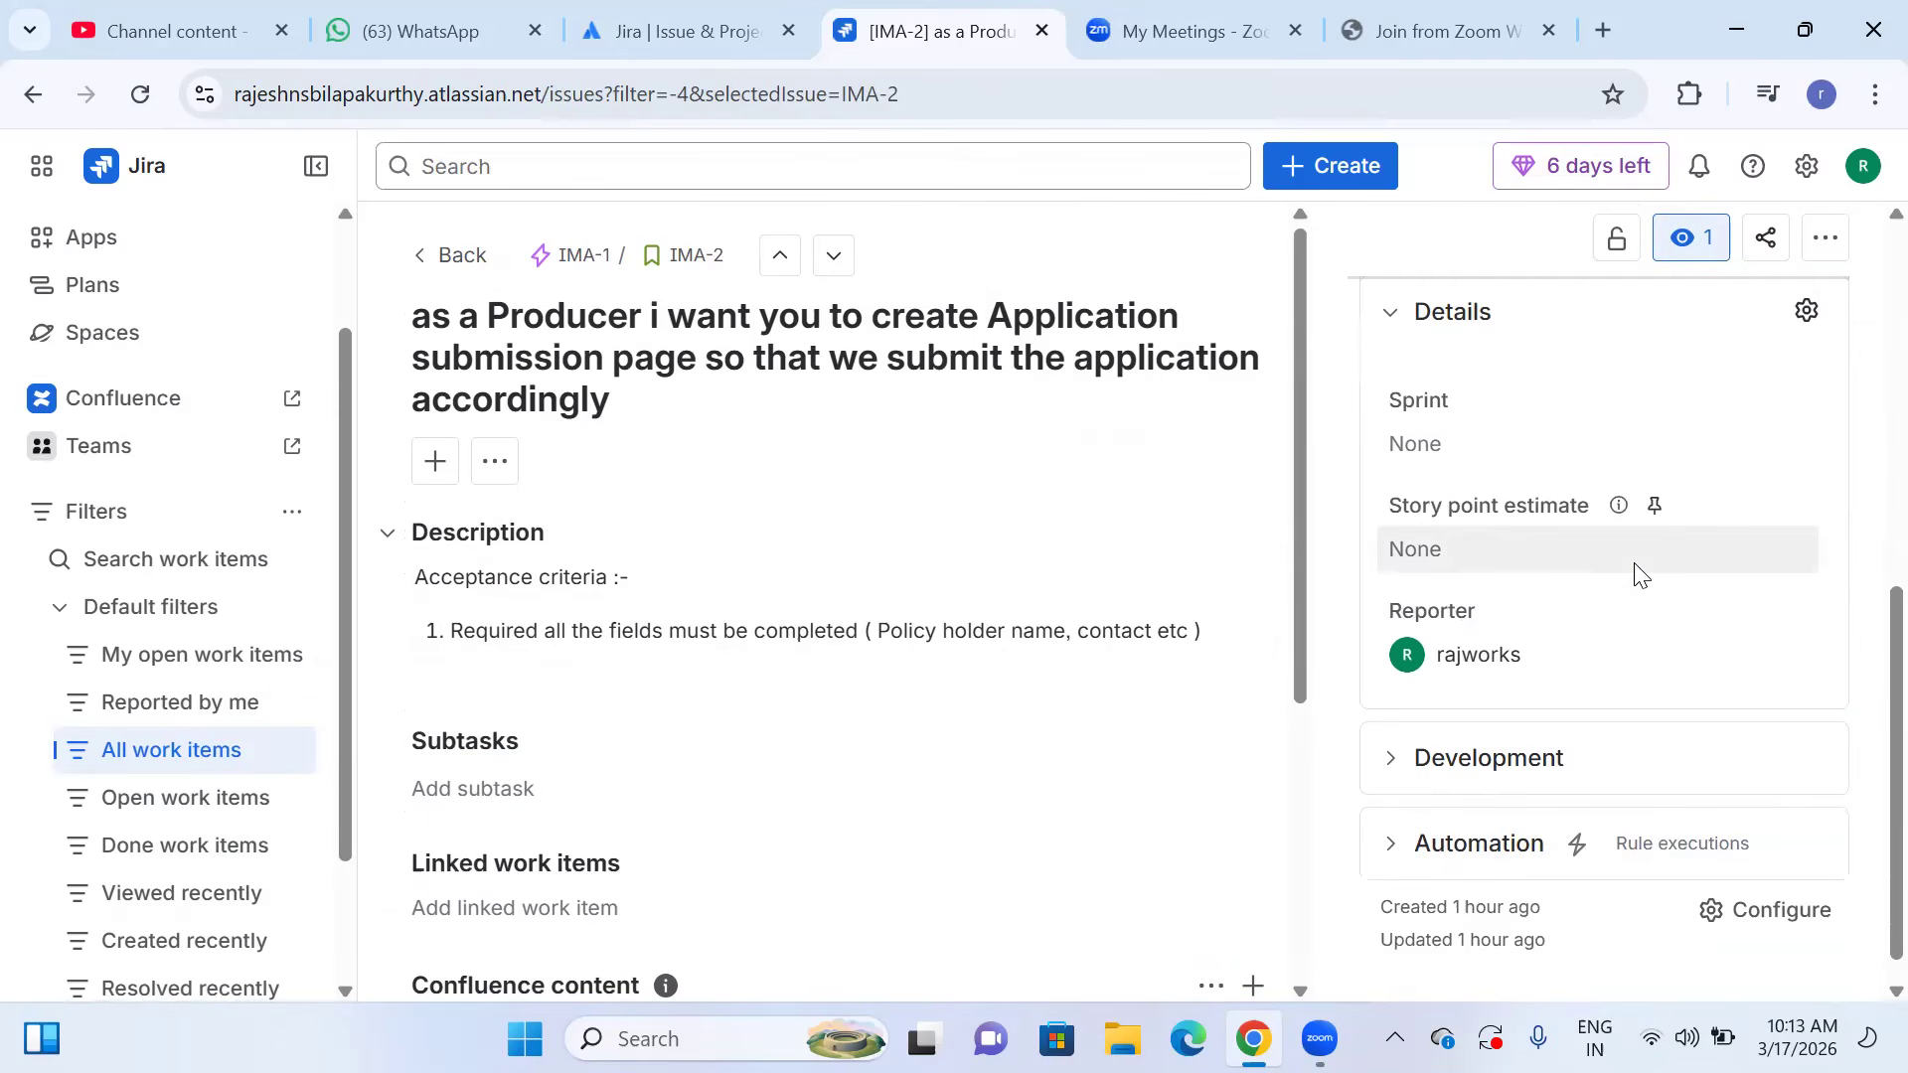
Expand the Development section of IMA-2 and view the page for connecting development tools.
click(1395, 743)
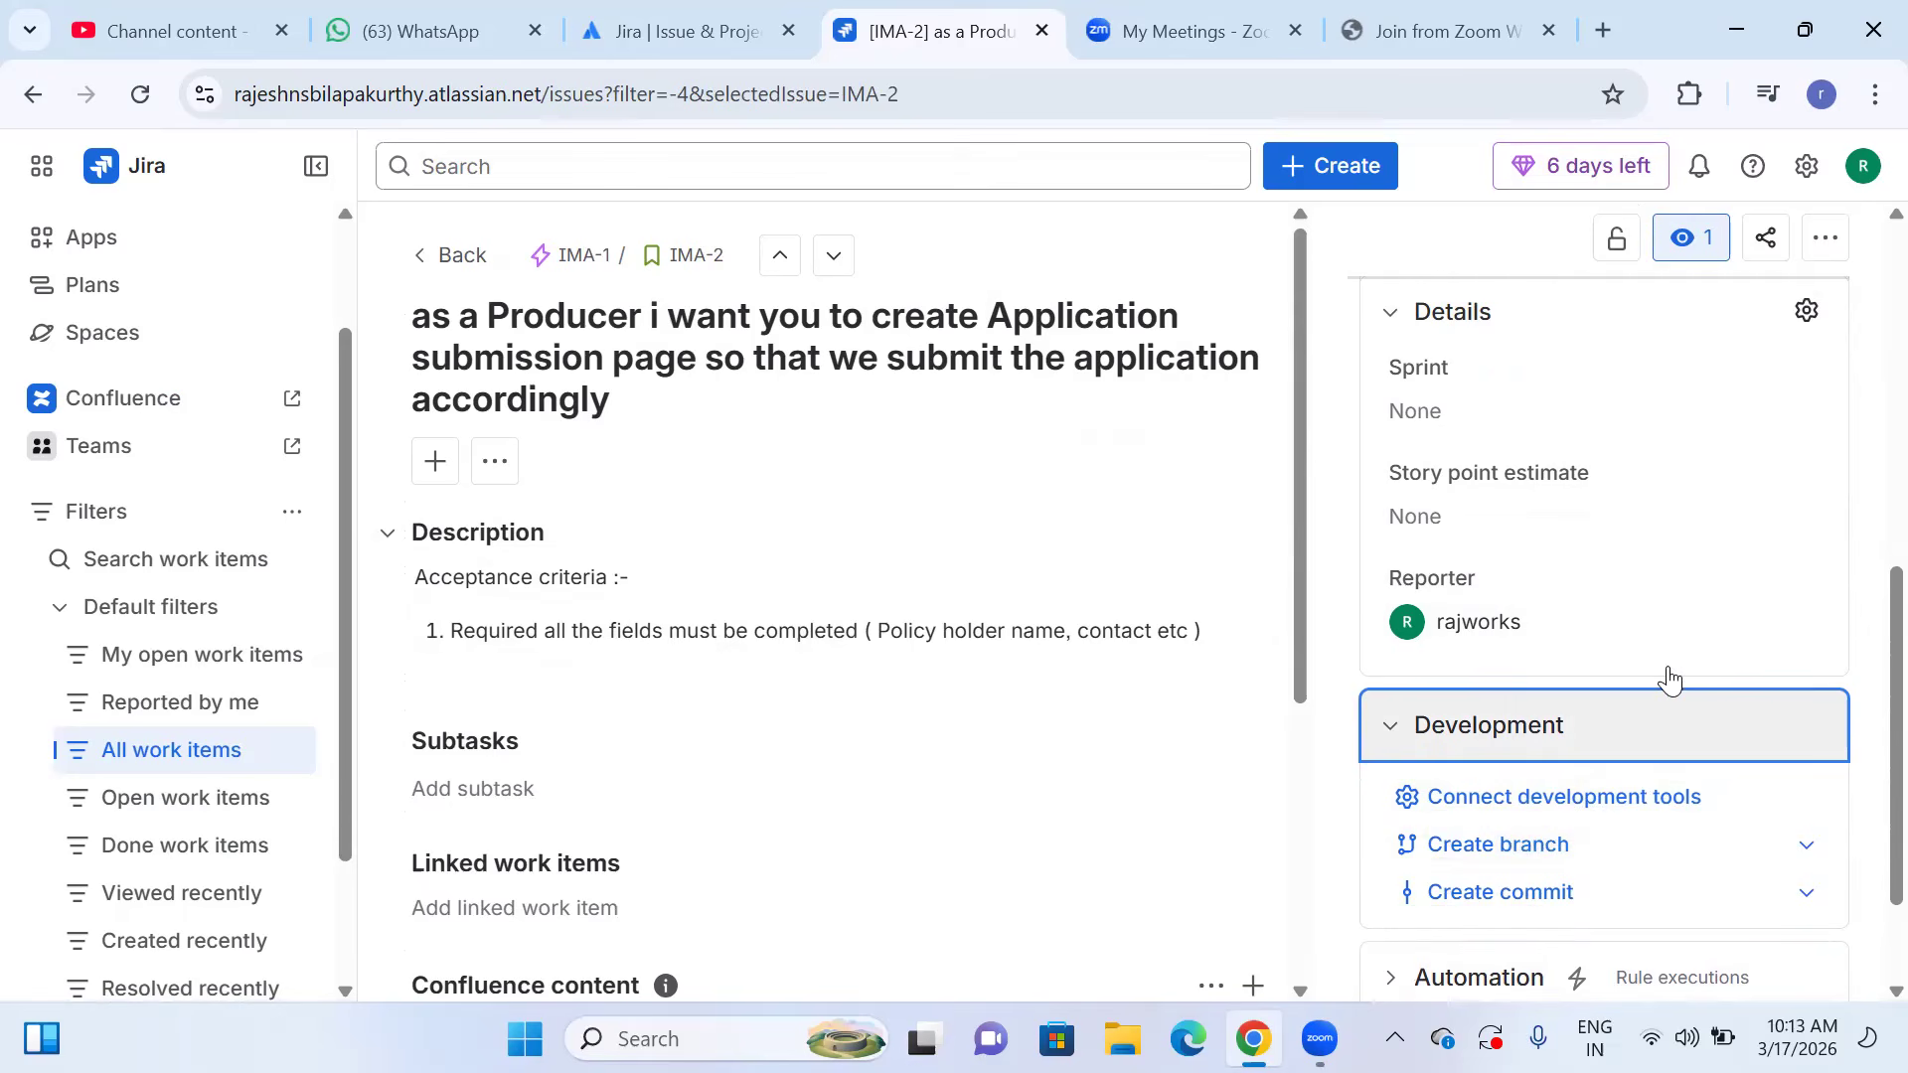
scroll(1711, 608, down, 1)
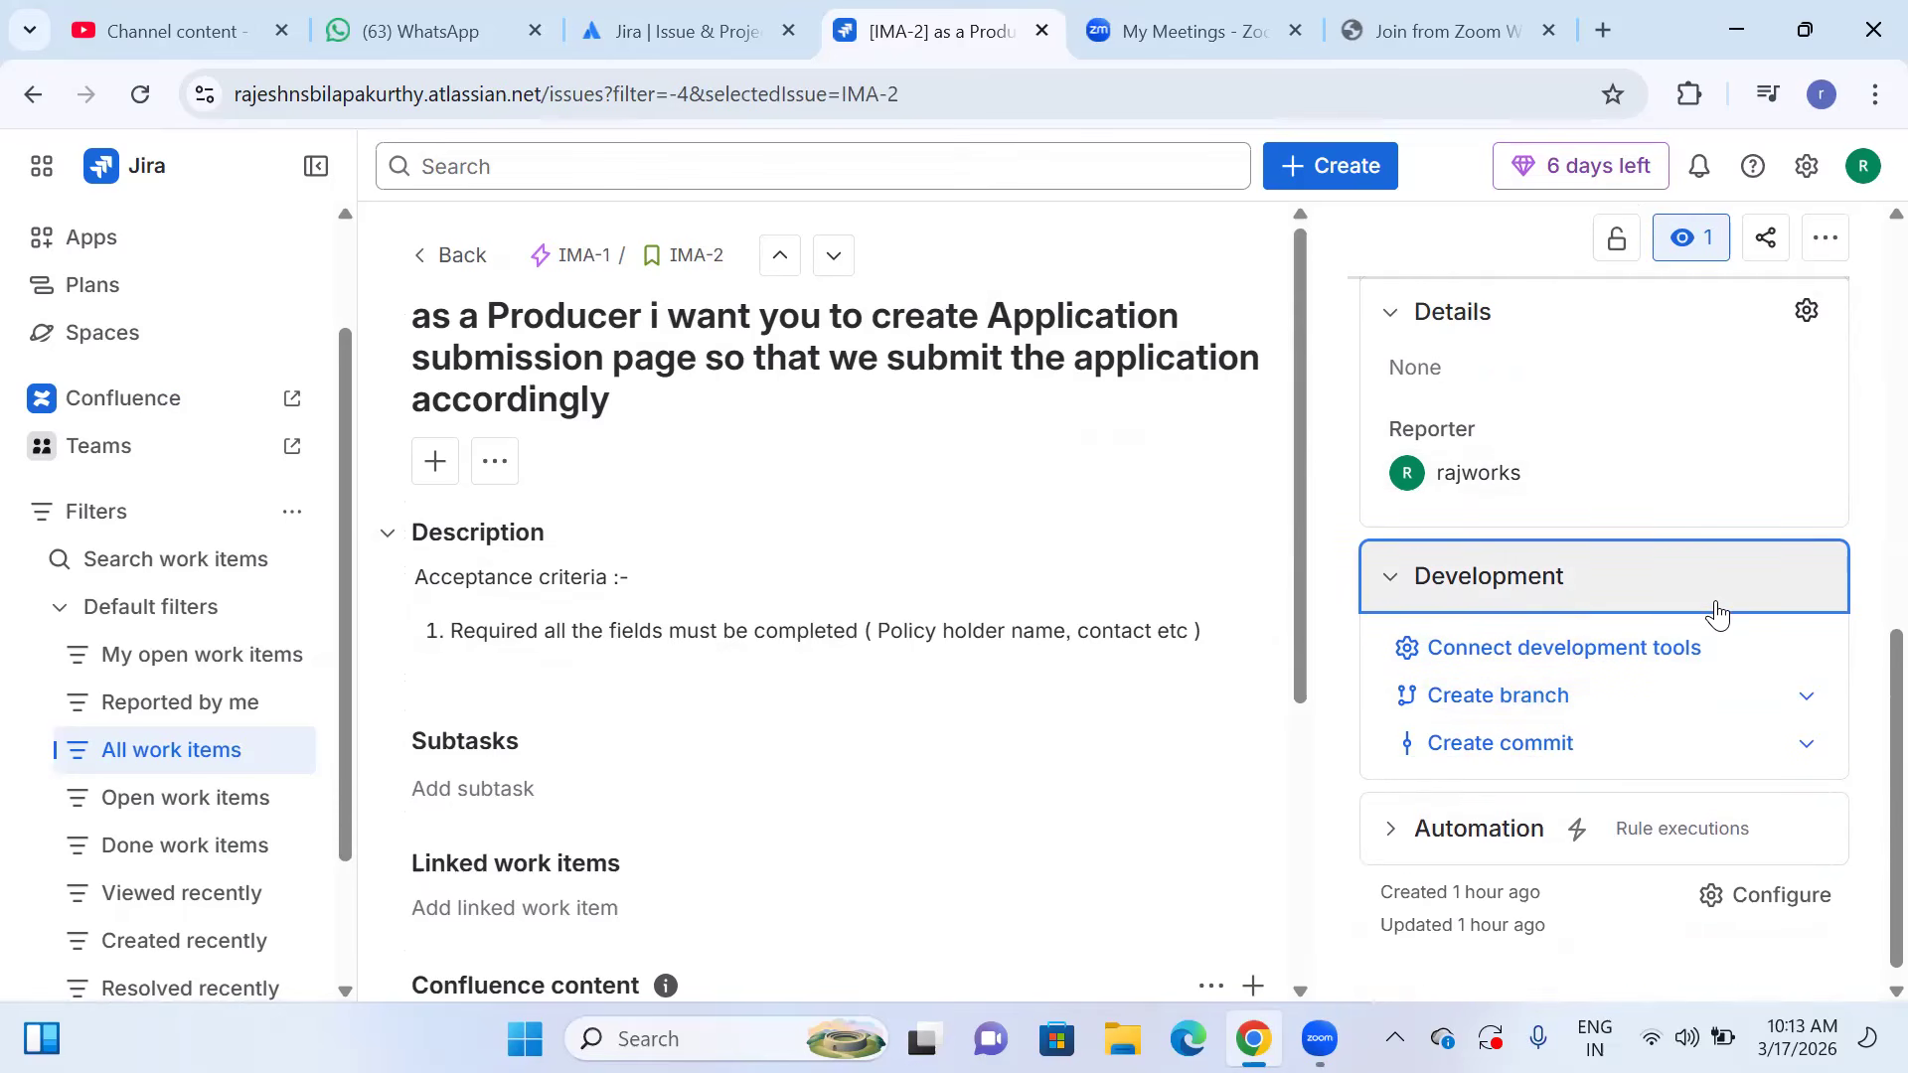
click(1691, 654)
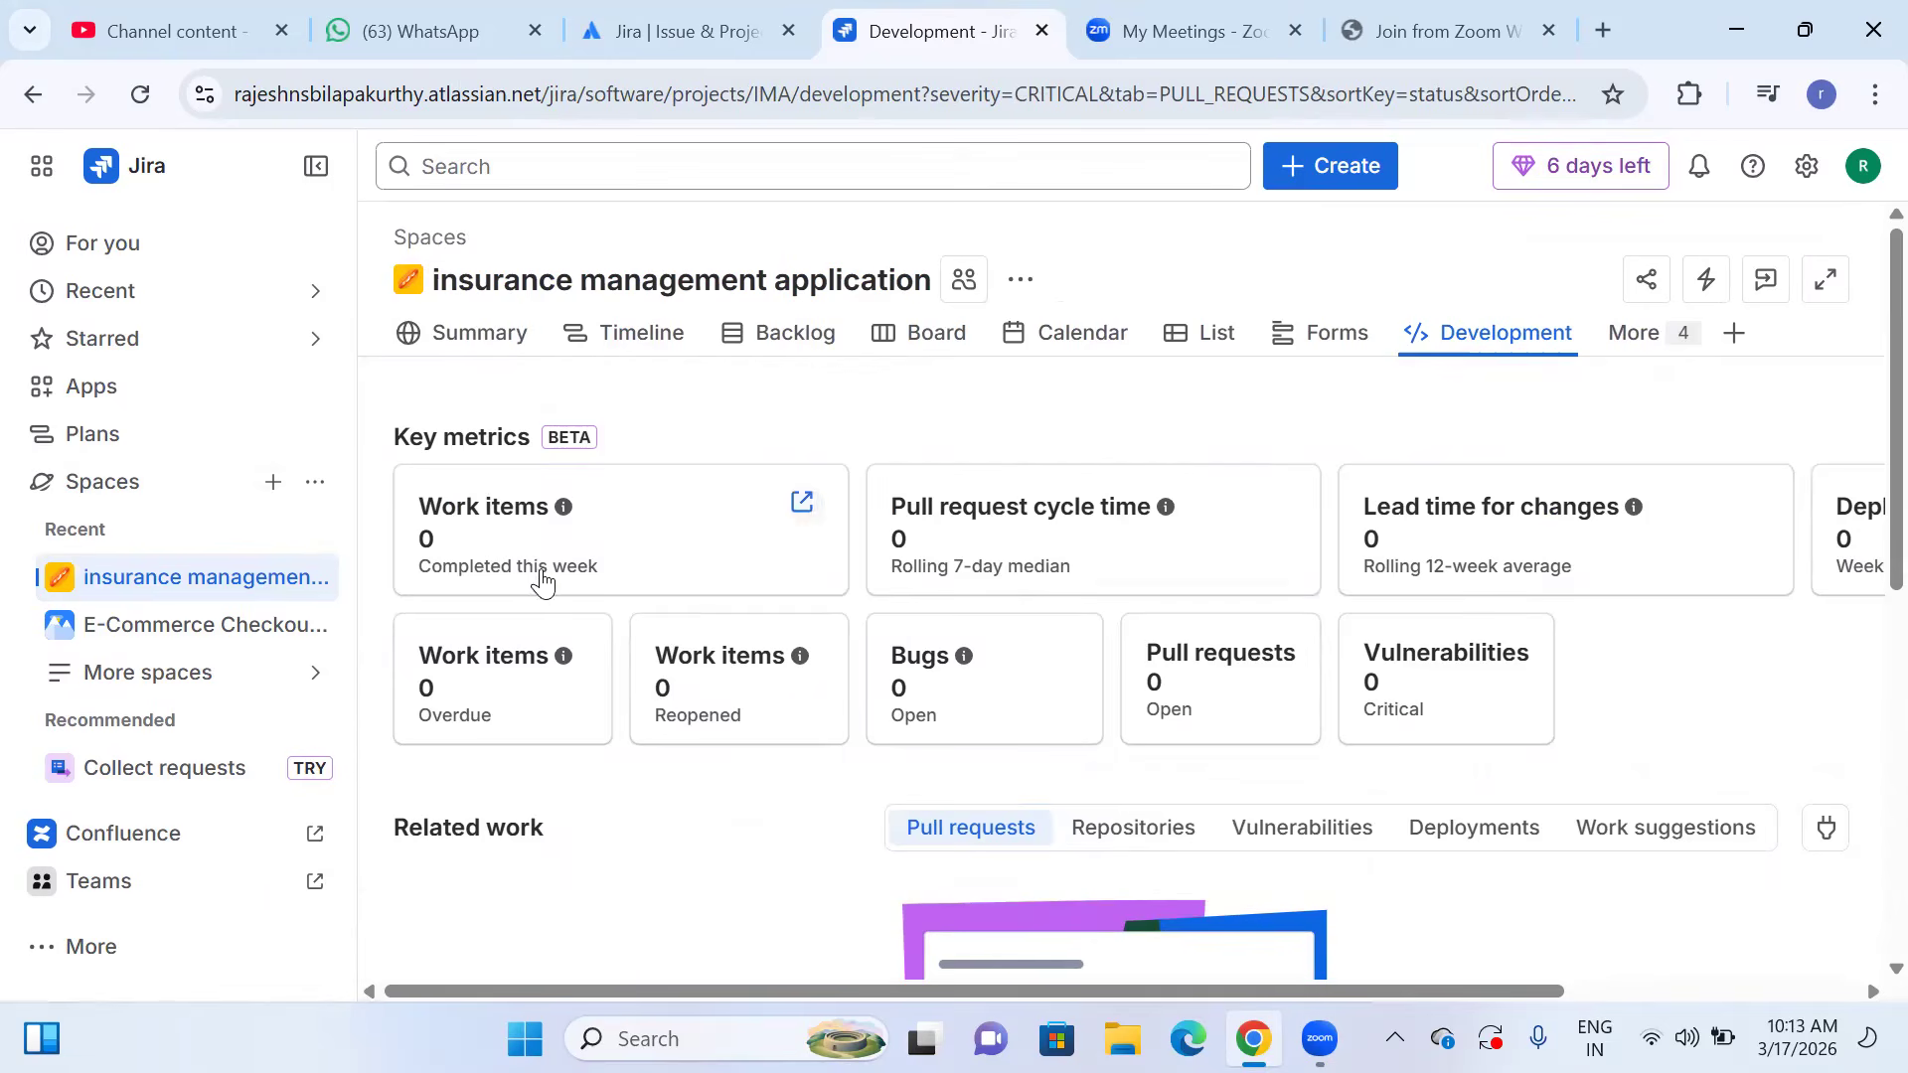
scroll(639, 756, down, 7)
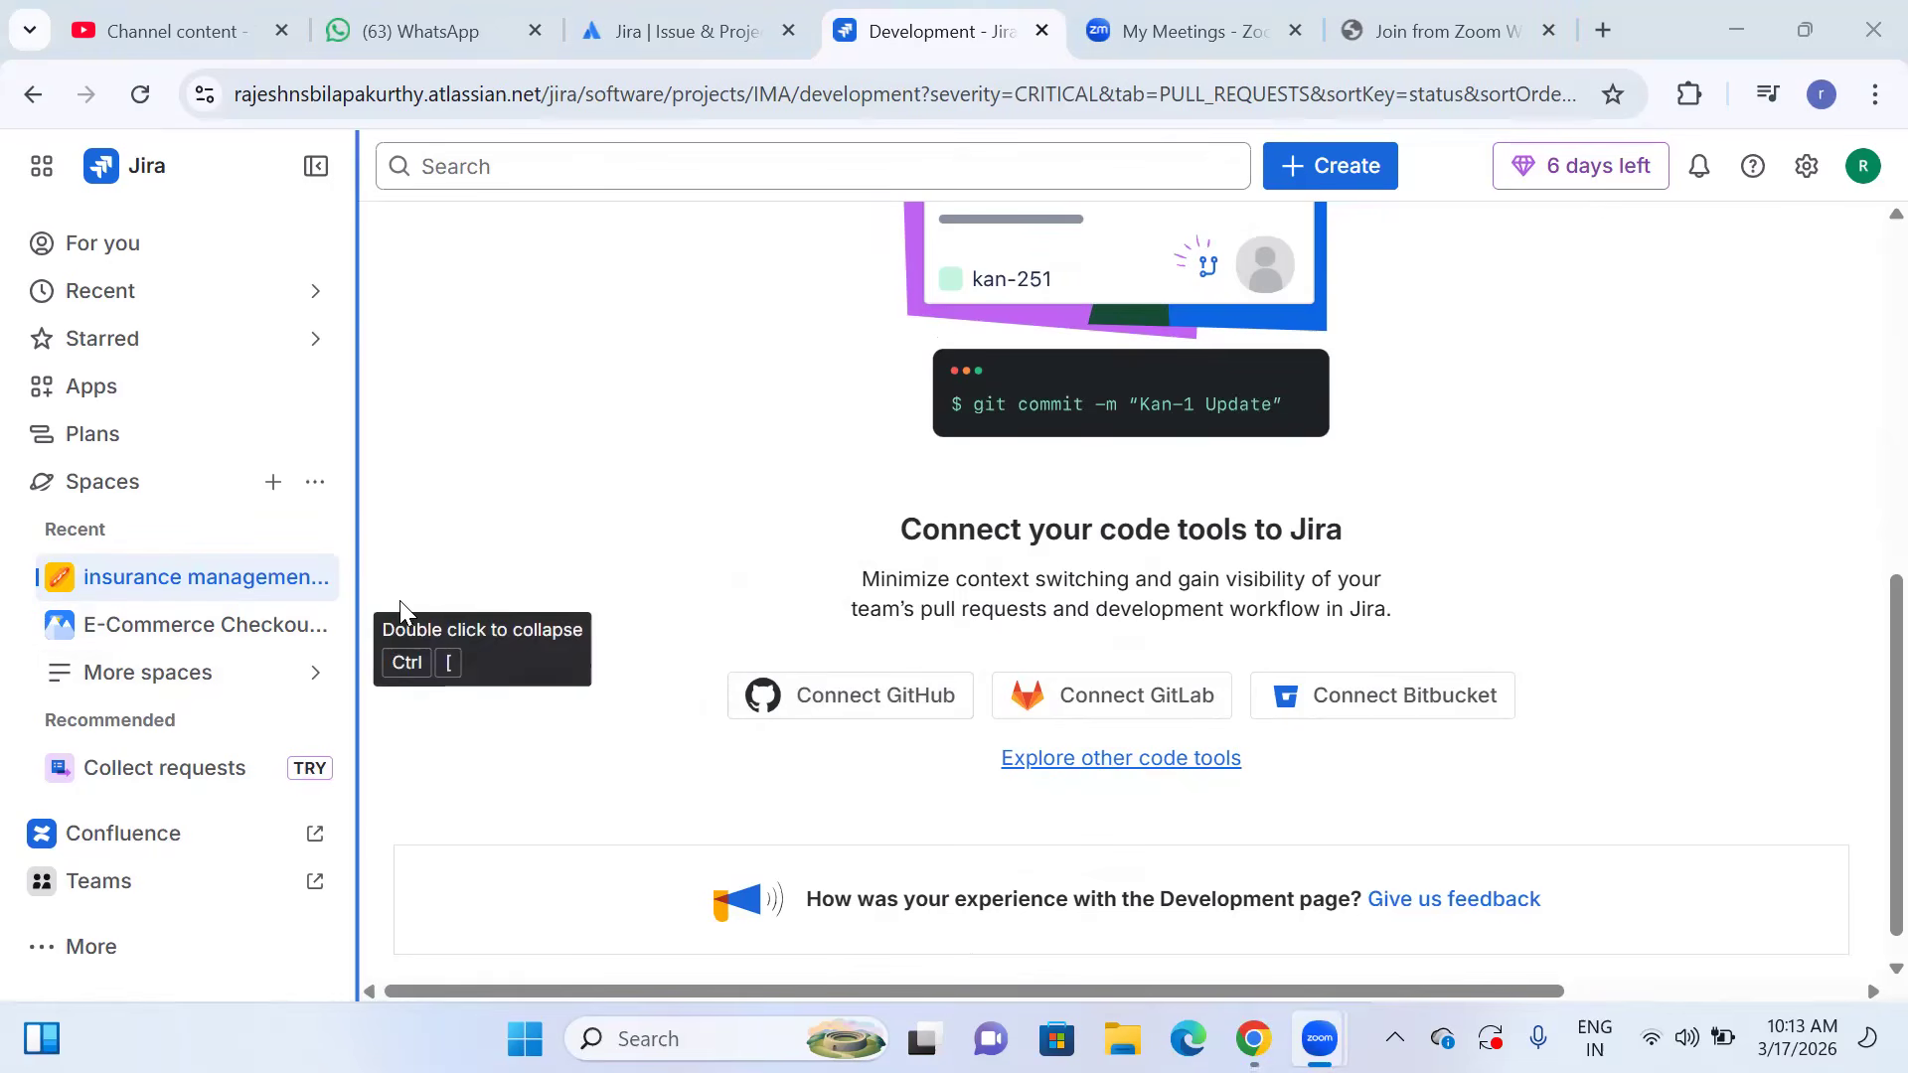
click(836, 765)
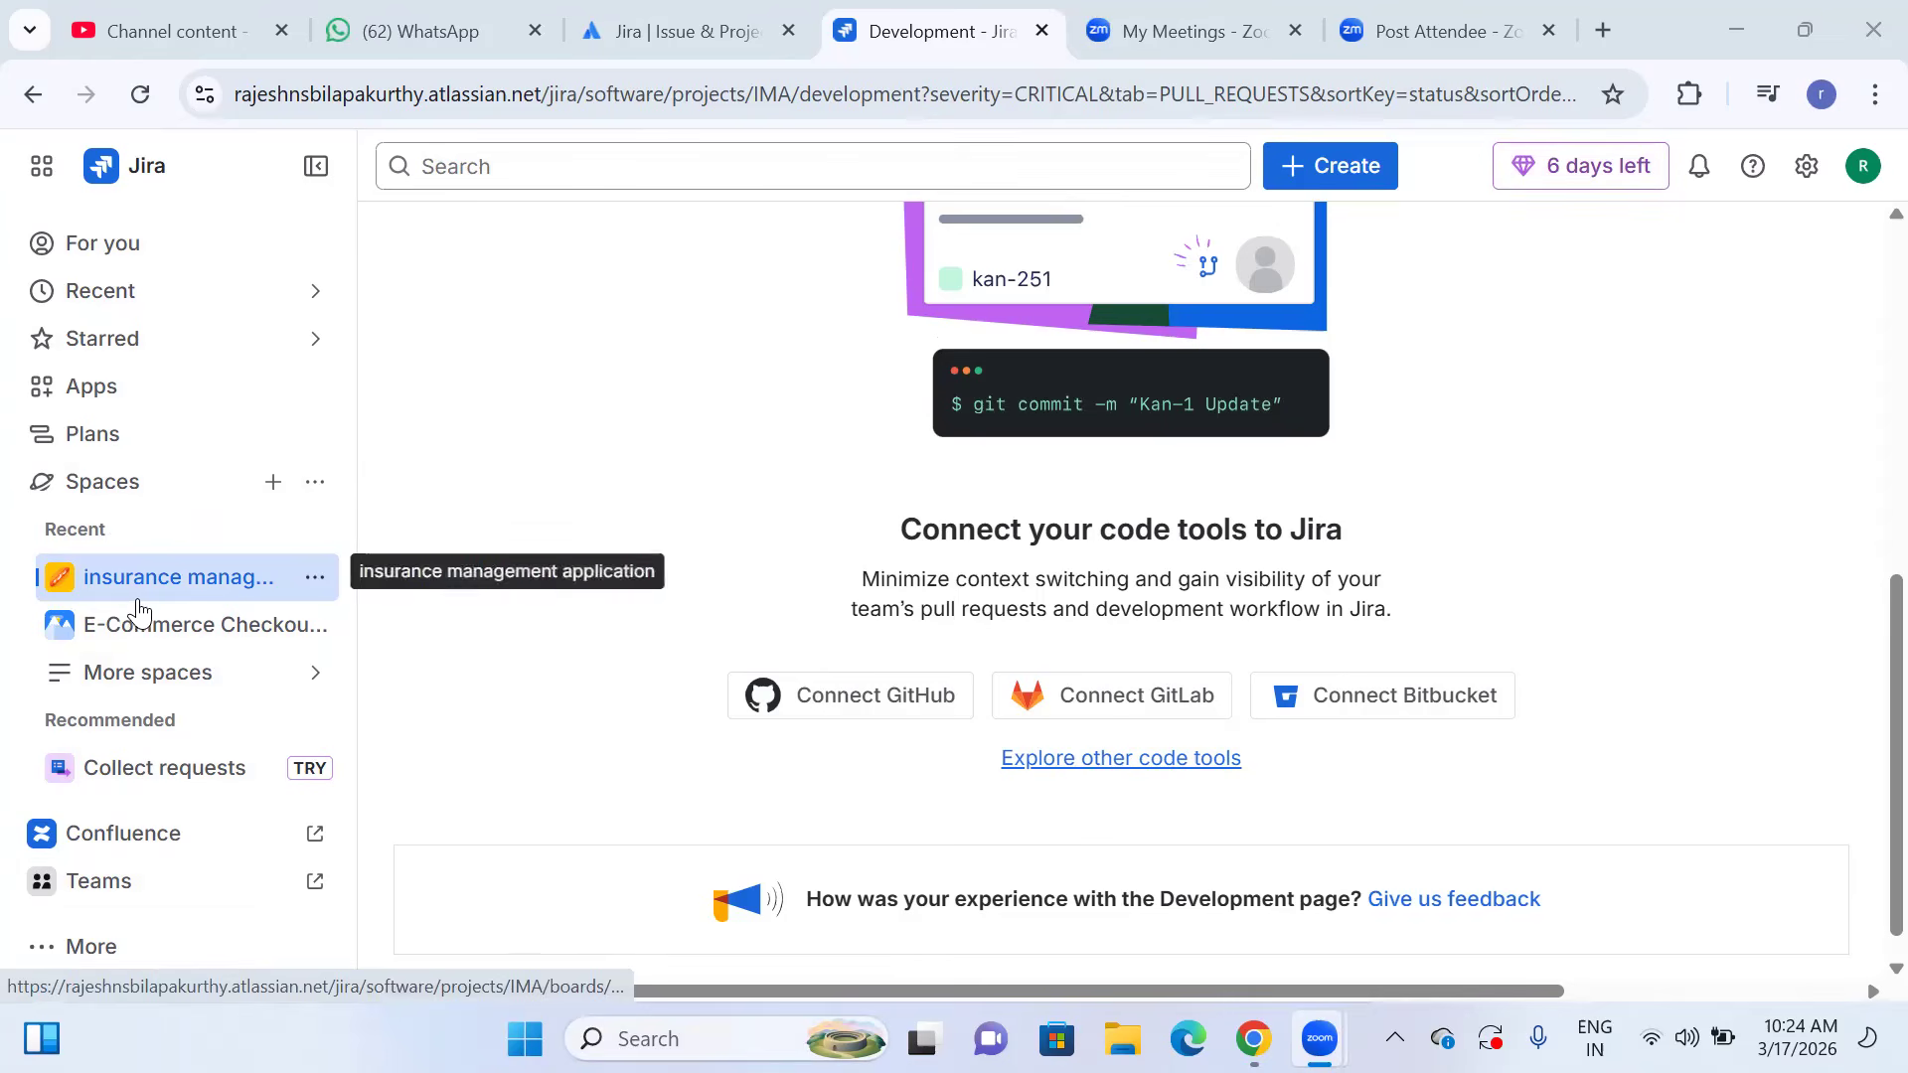
click(33, 97)
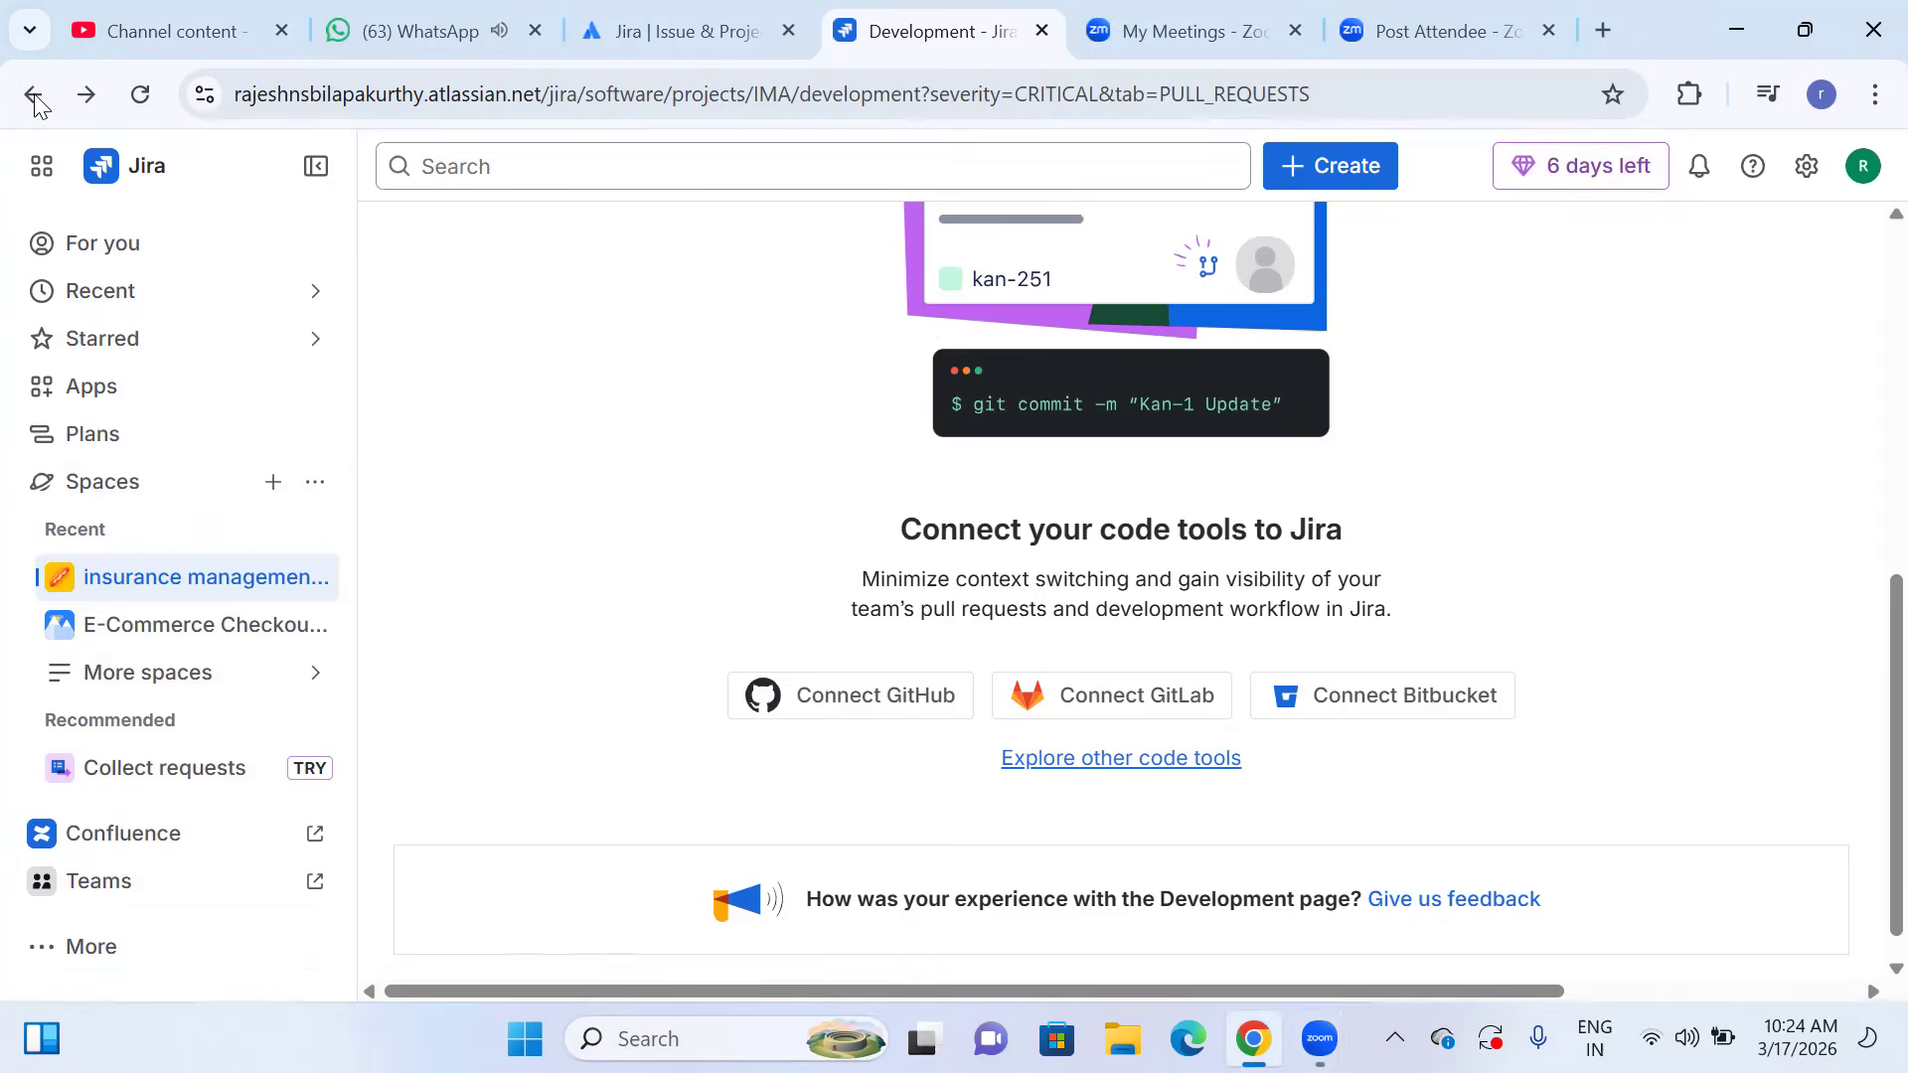
click(636, 30)
click(884, 32)
click(33, 100)
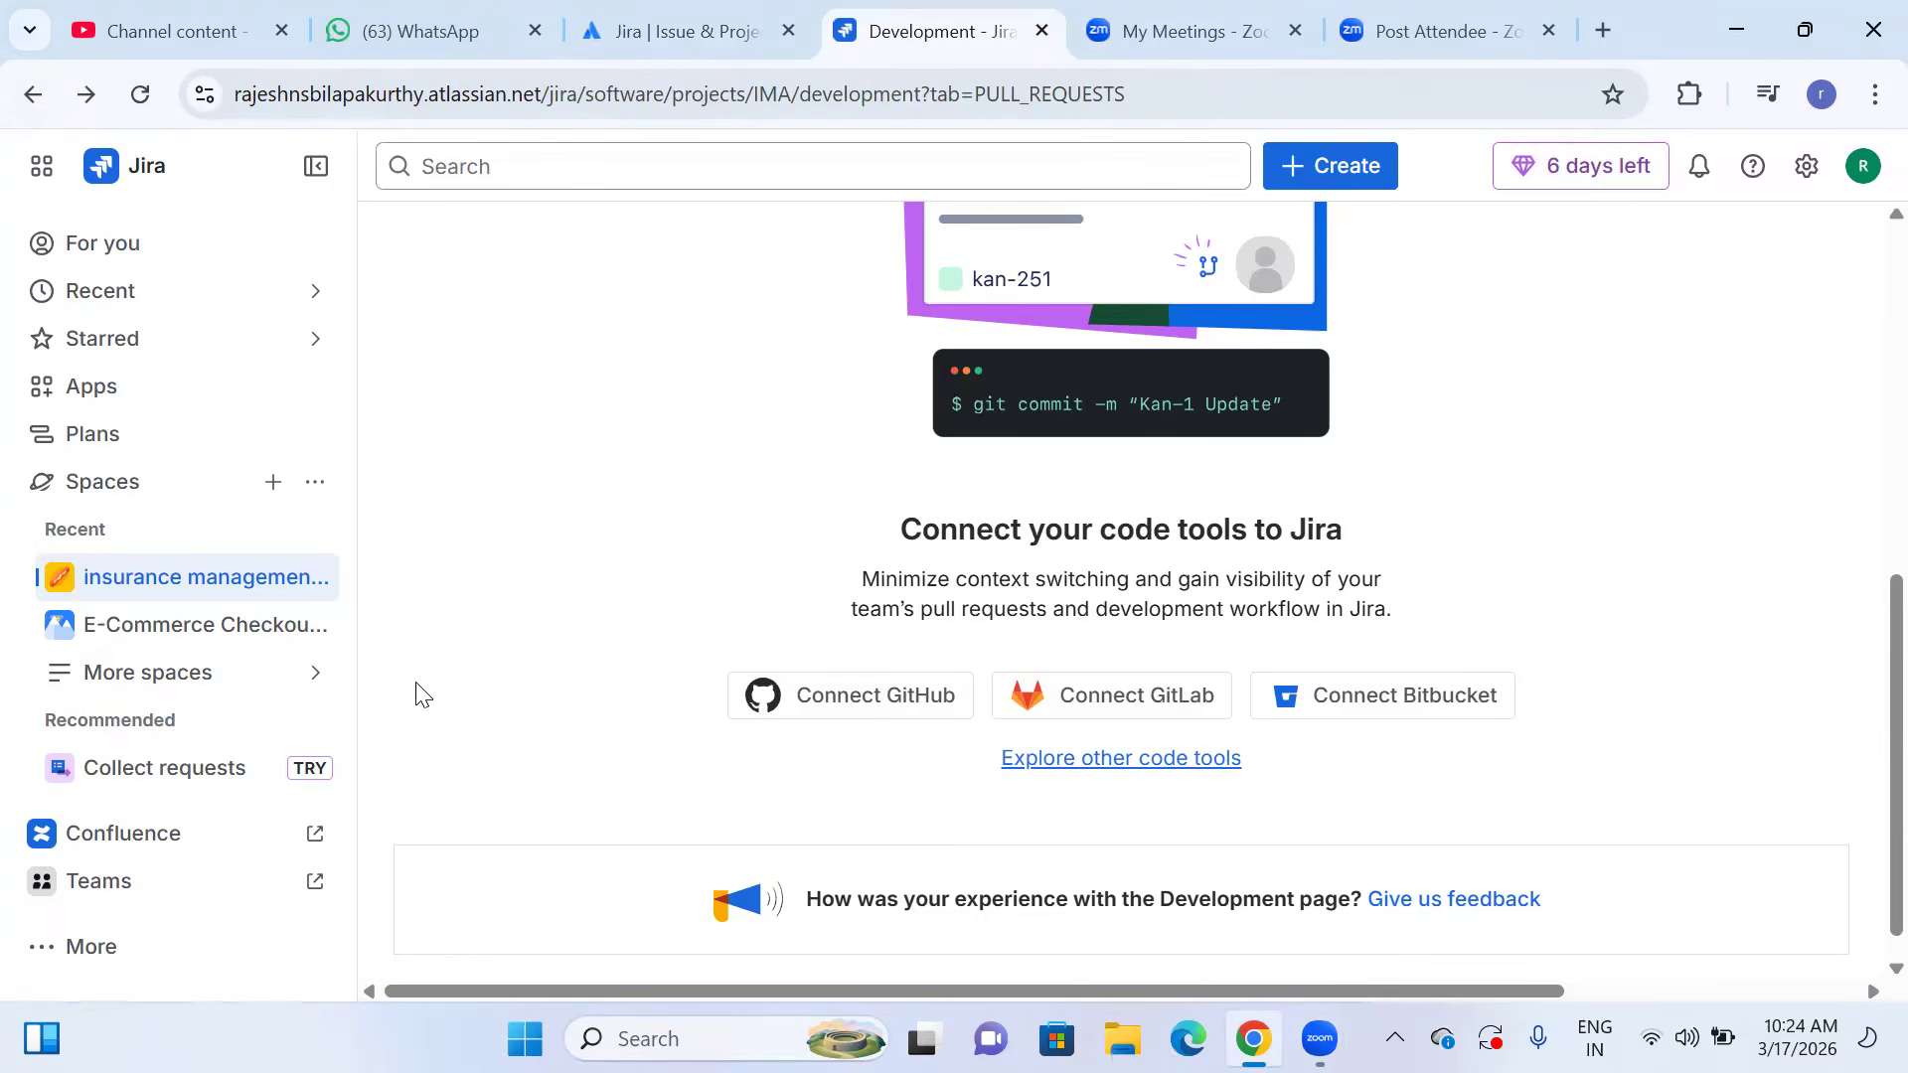
scroll(583, 605, down, 1)
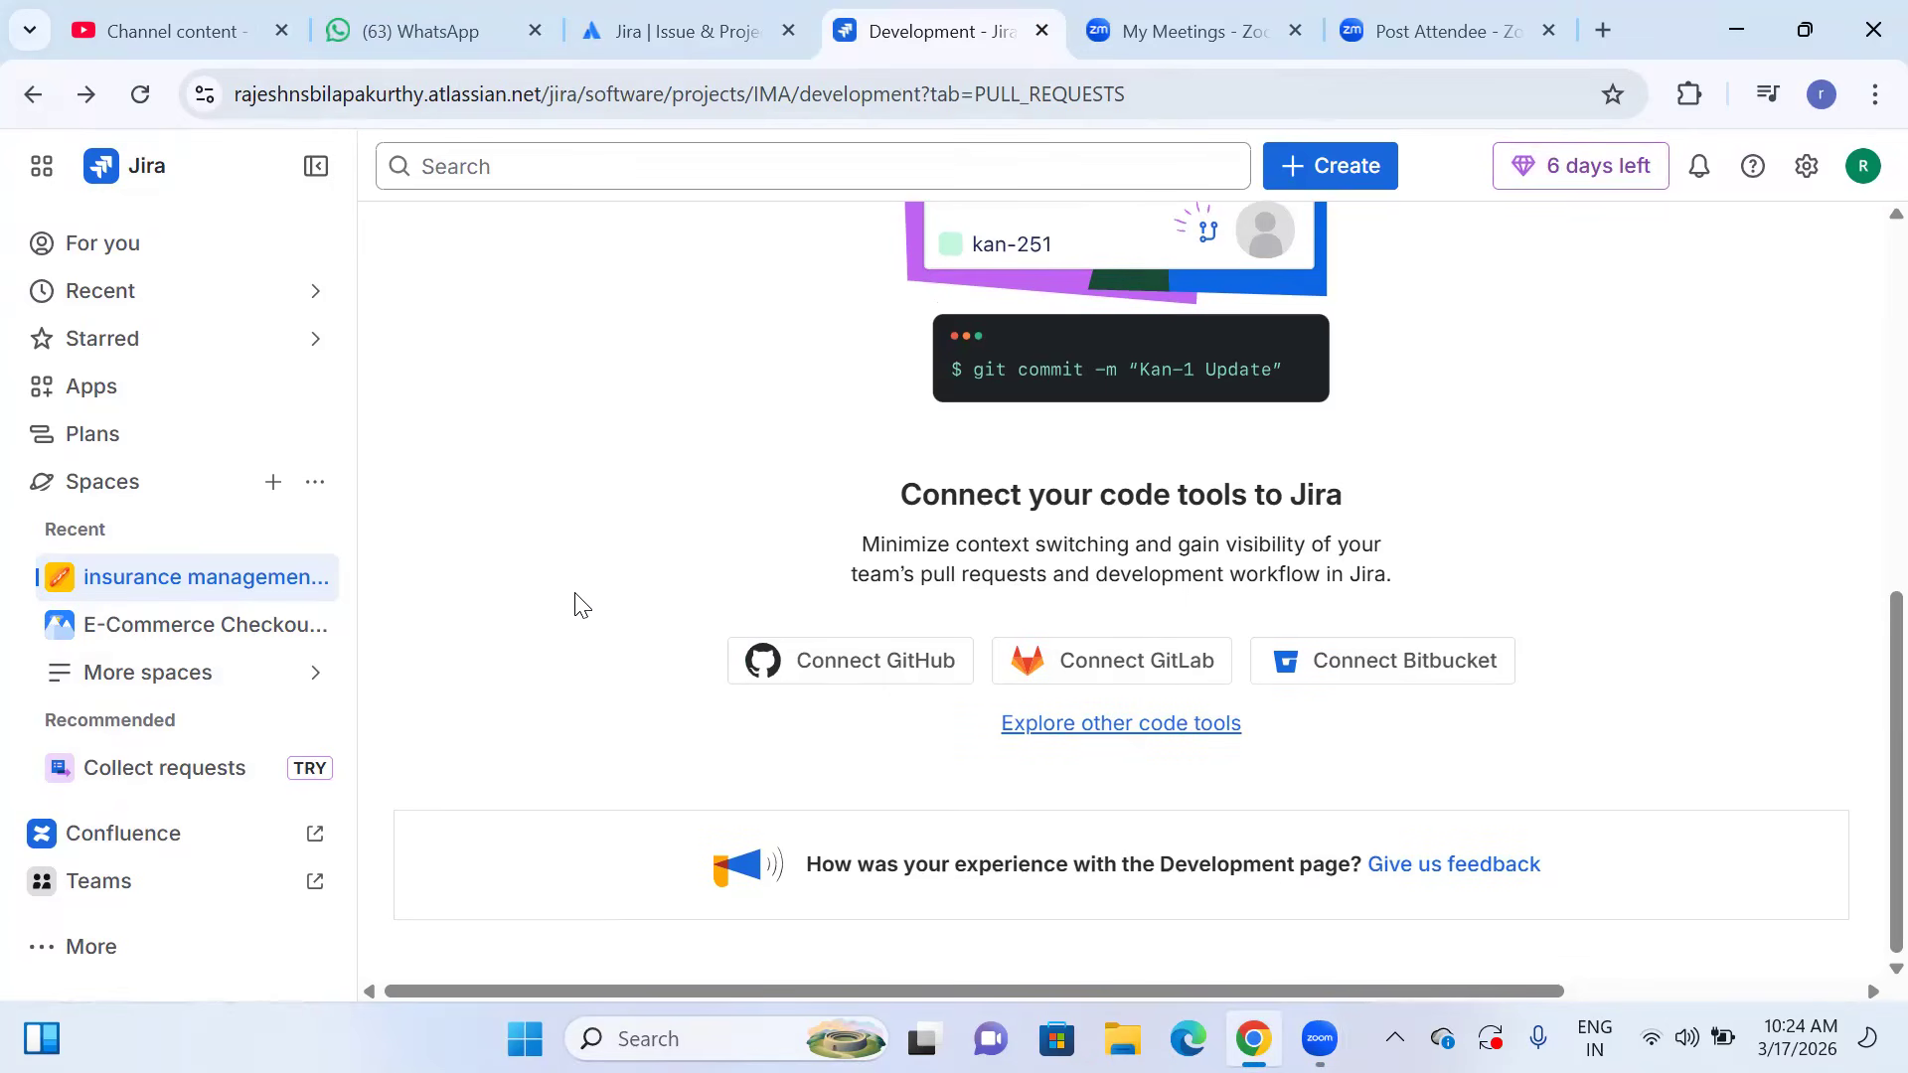
scroll(582, 605, up, 8)
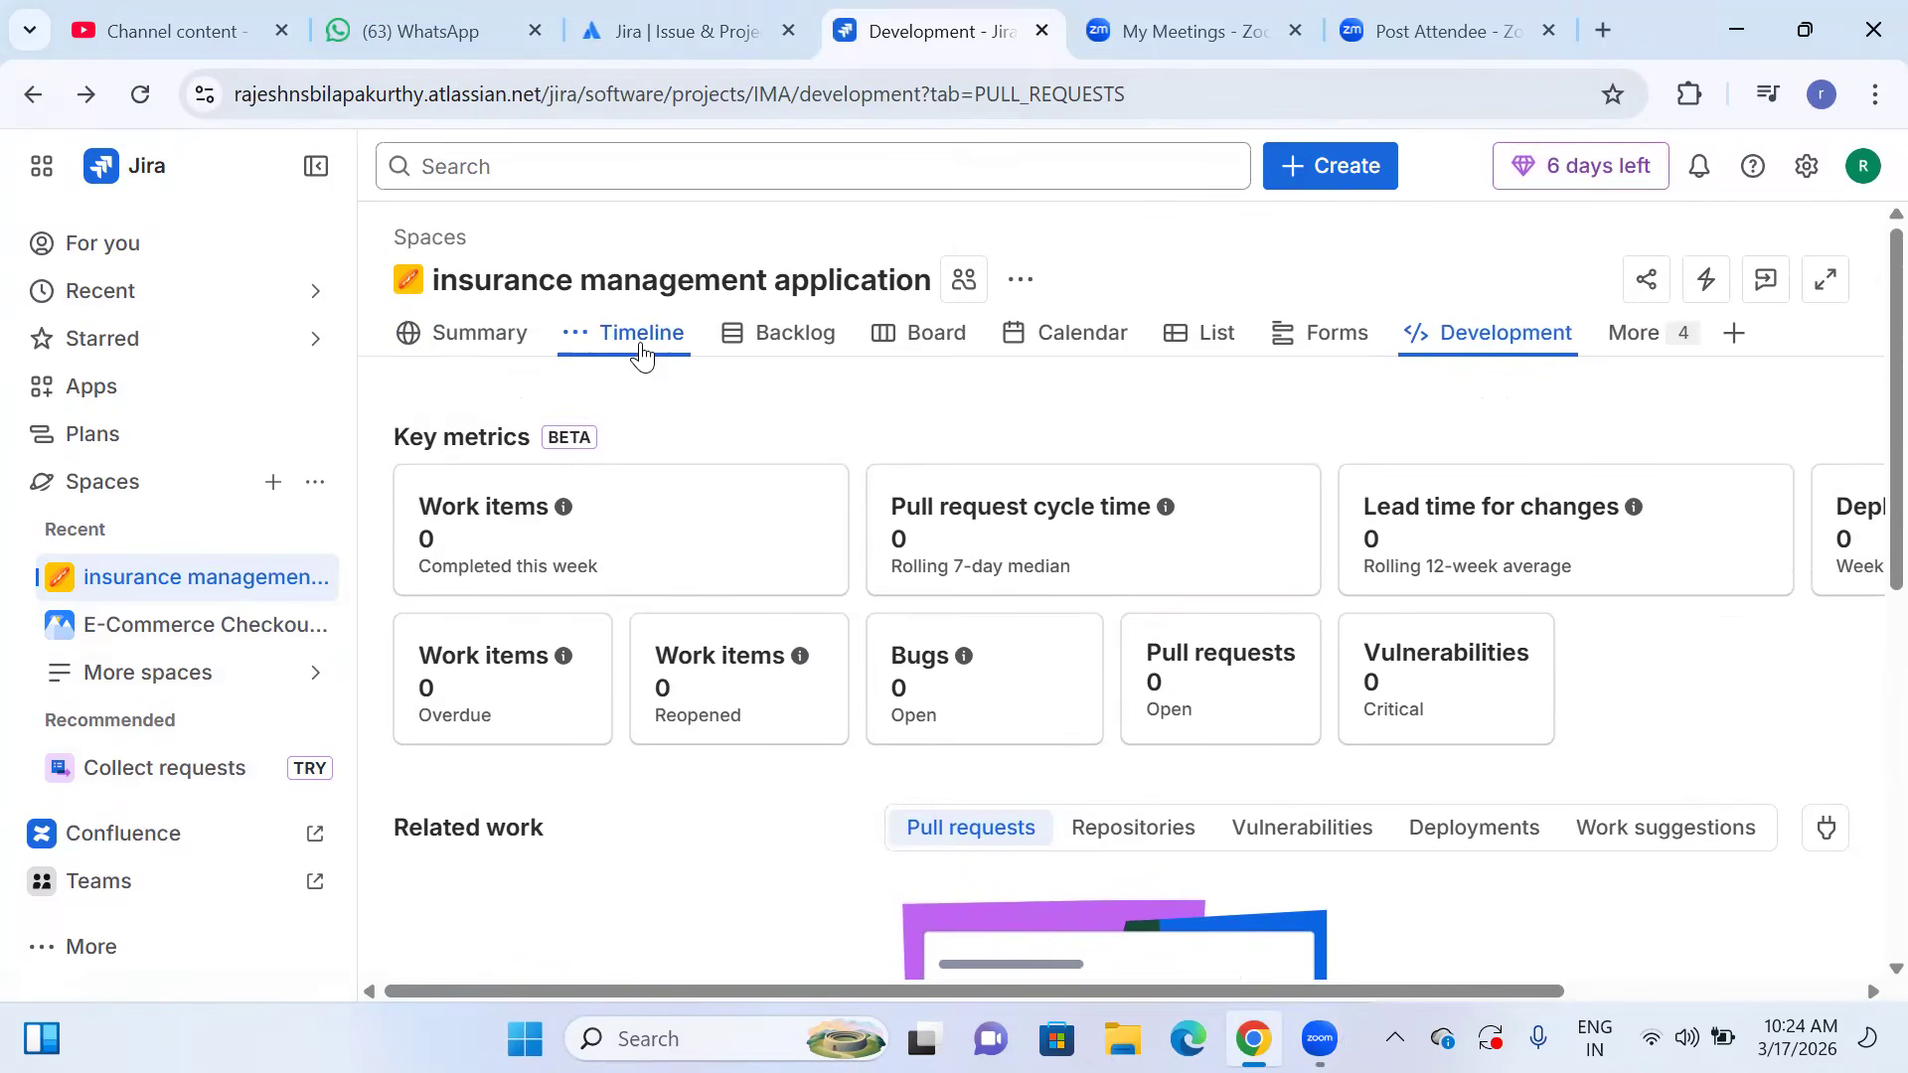
scroll(724, 550, down, 3)
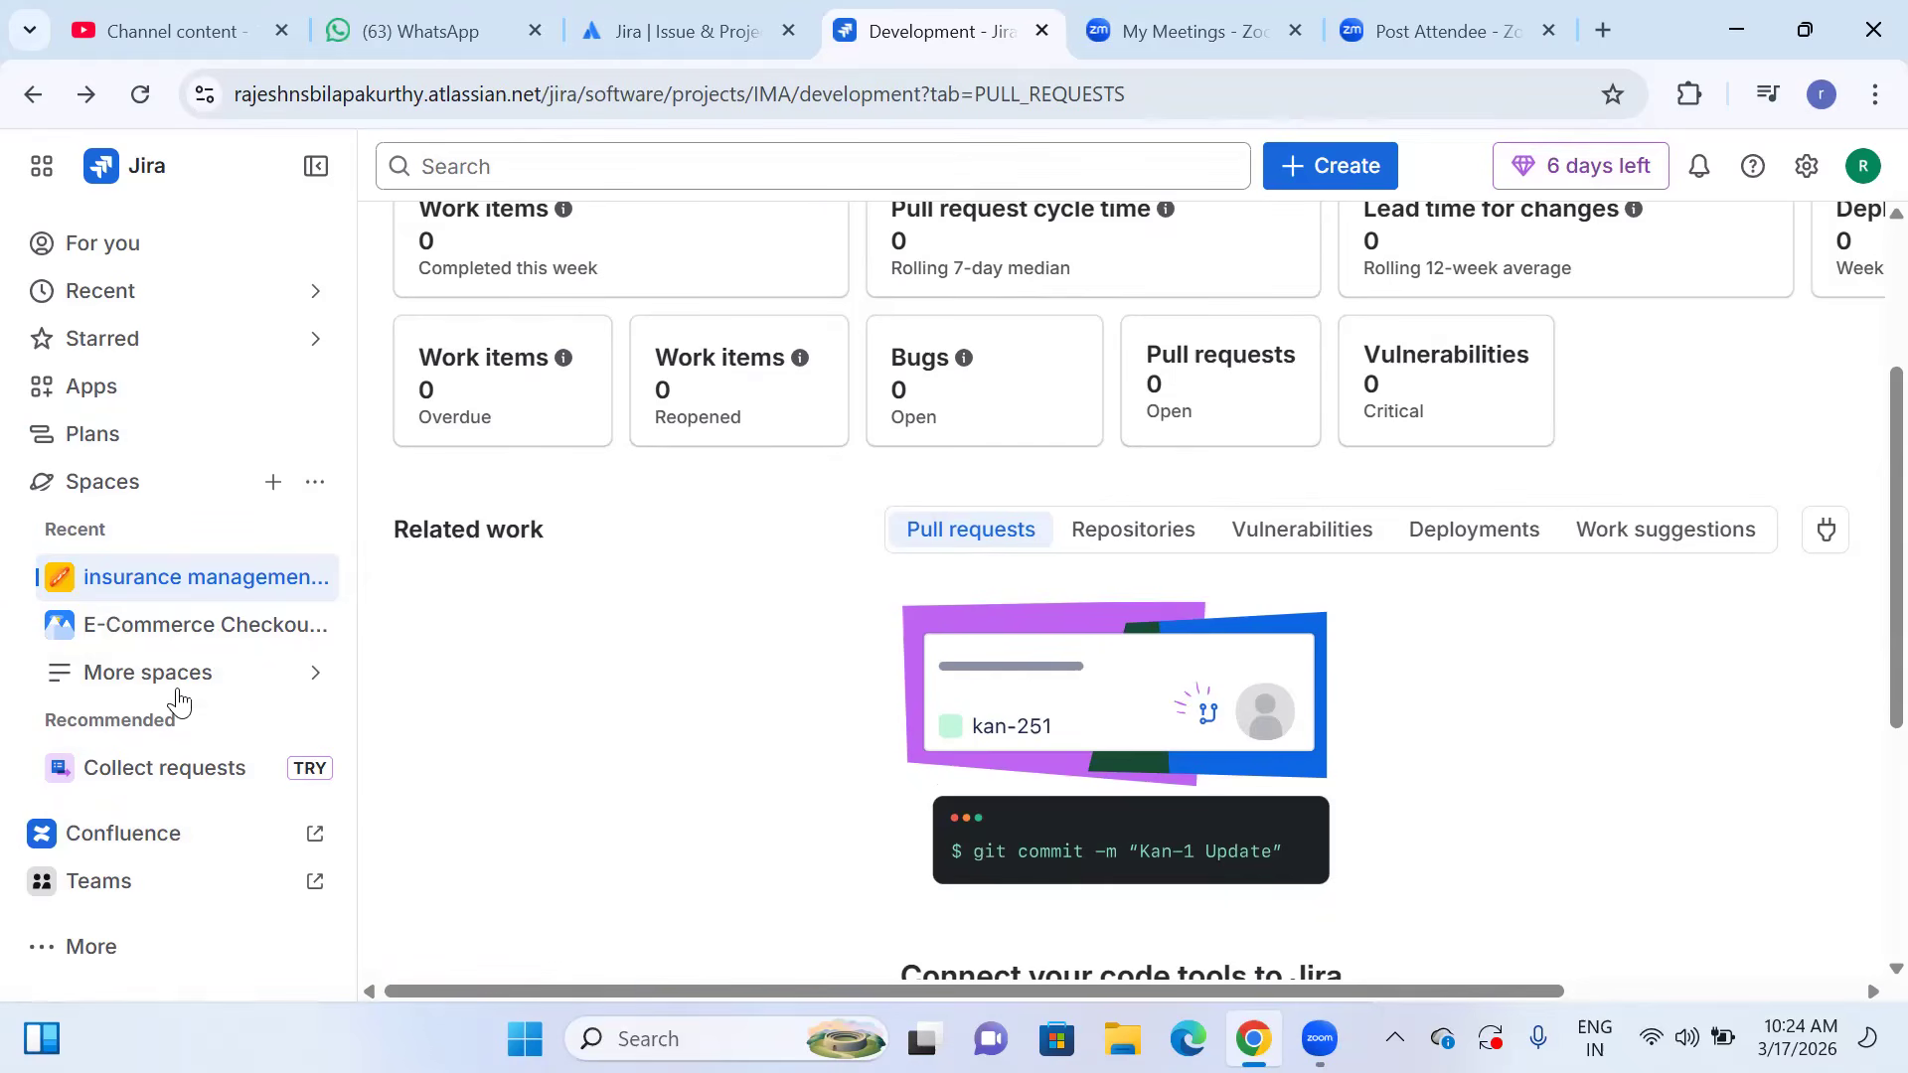
click(302, 685)
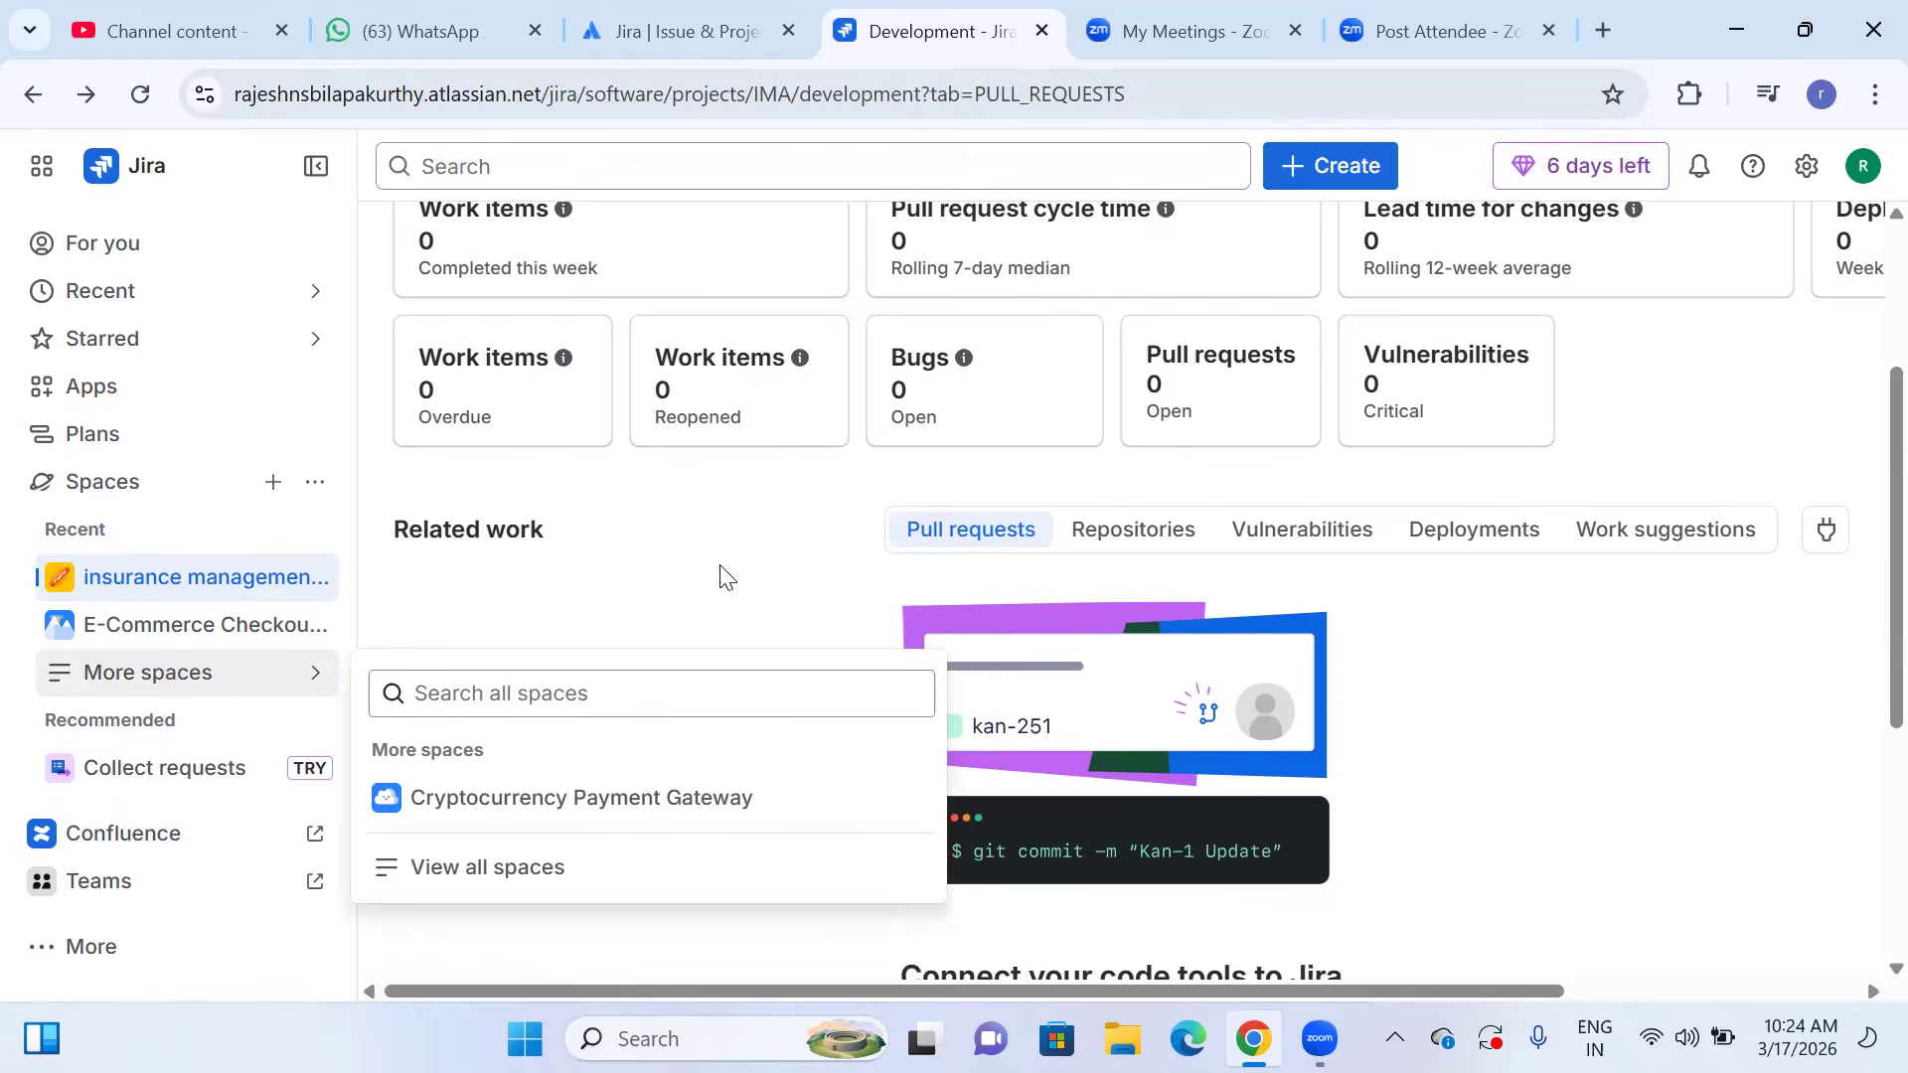
click(314, 695)
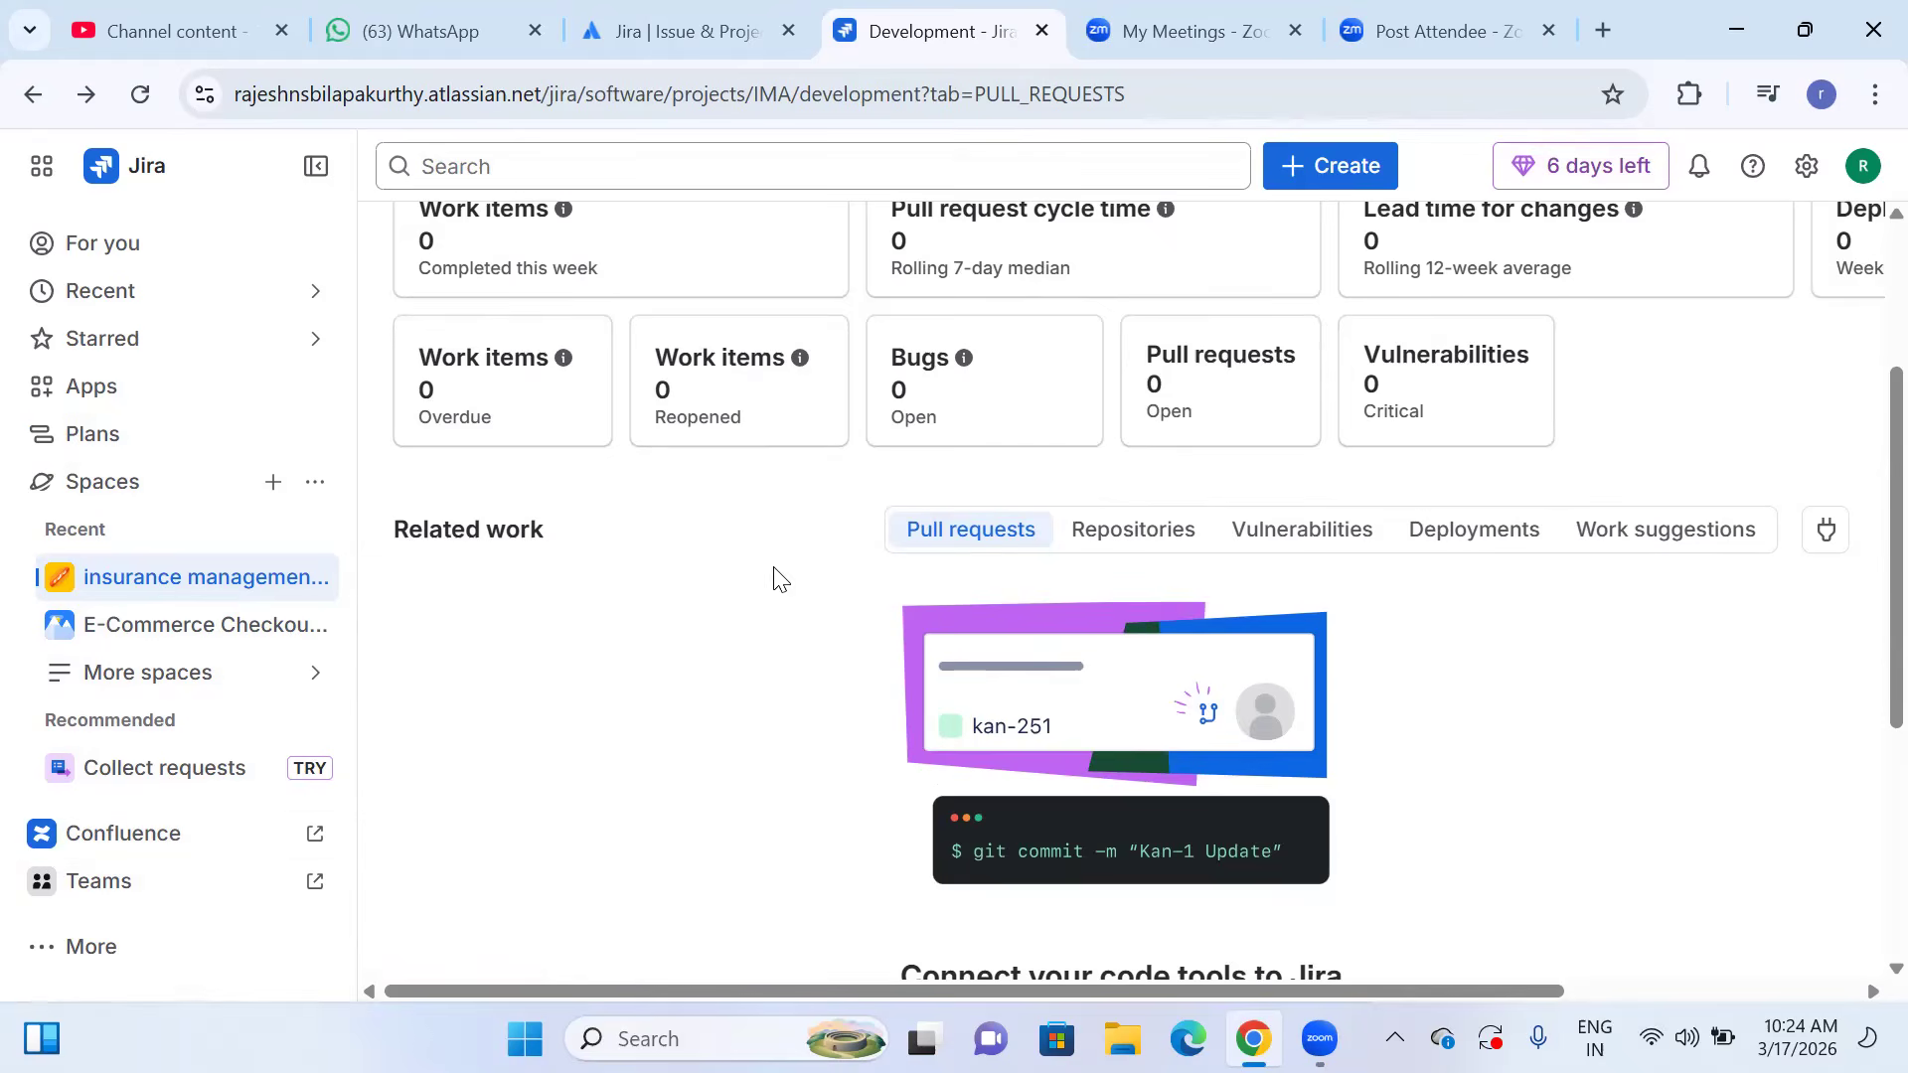
Go through the space's timeline to its backlog and open the custom filter management from there.
scroll(781, 579, up, 3)
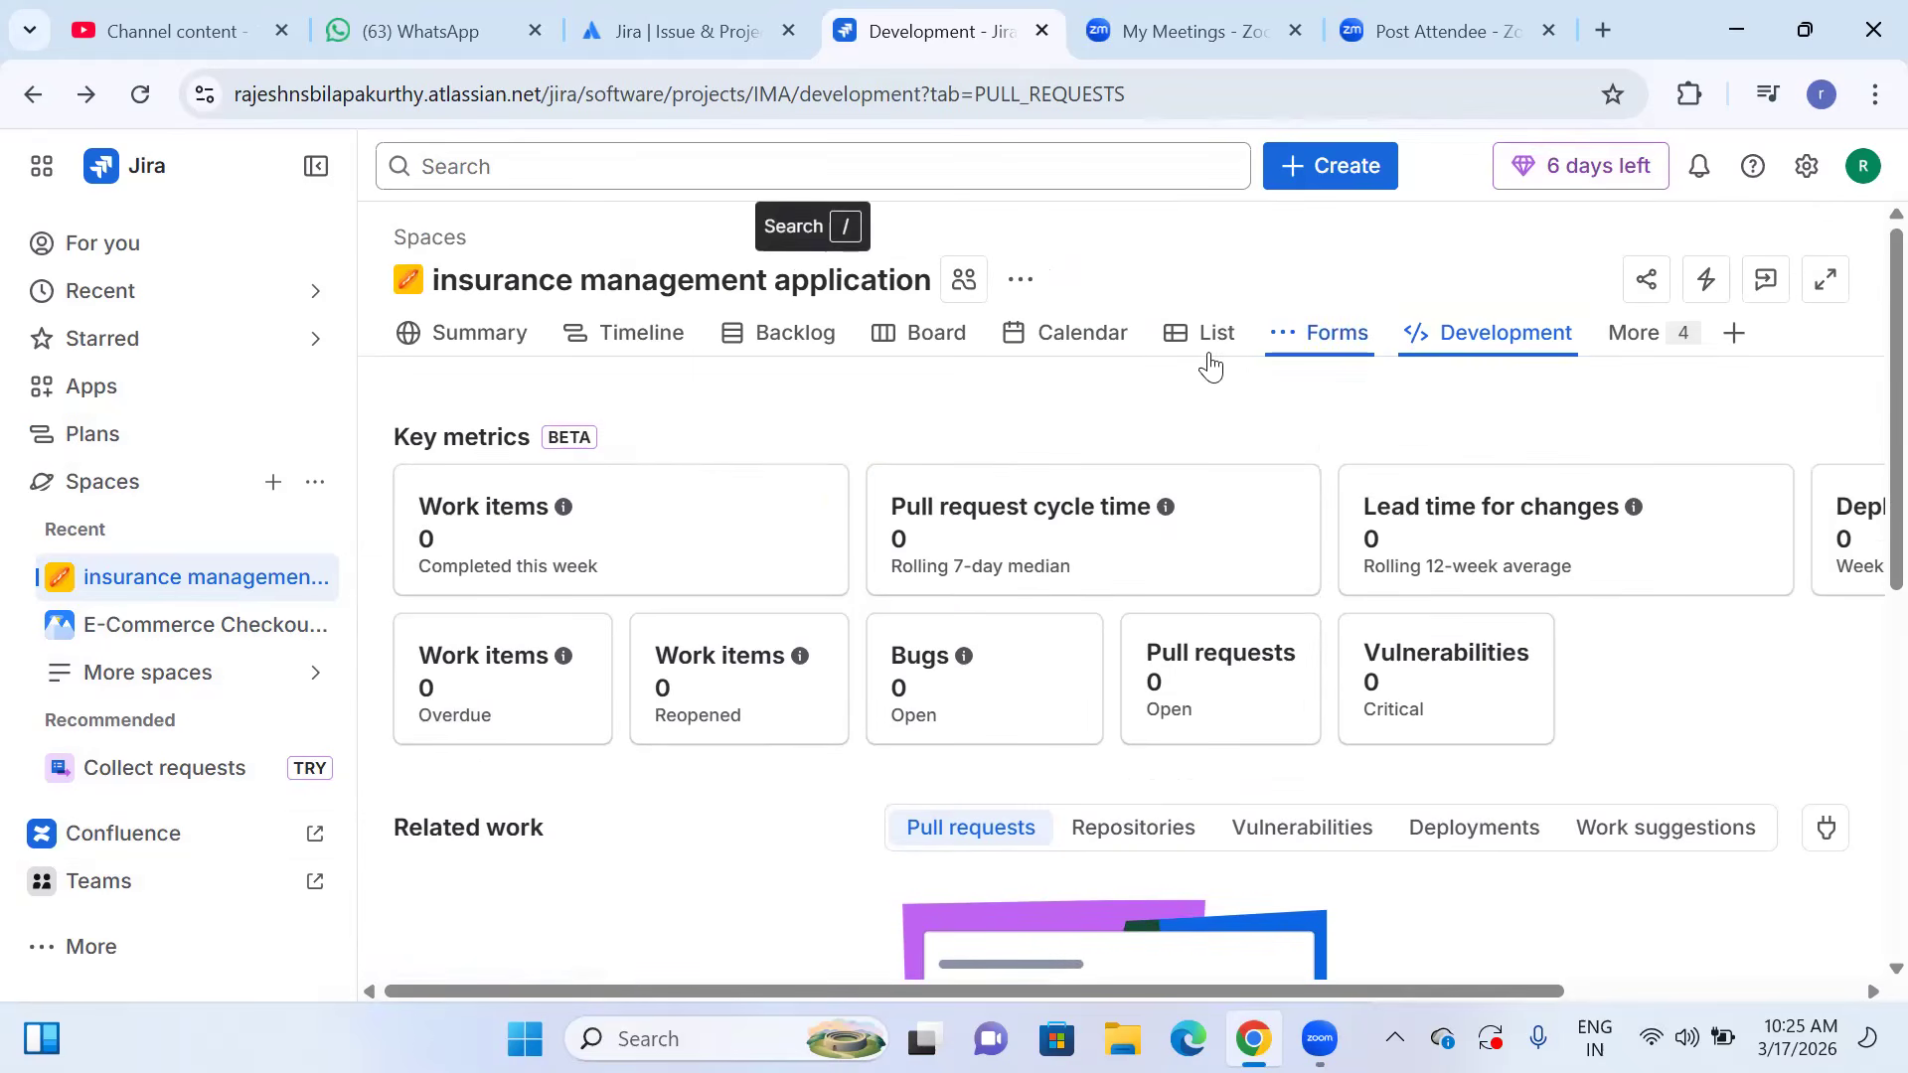
click(664, 336)
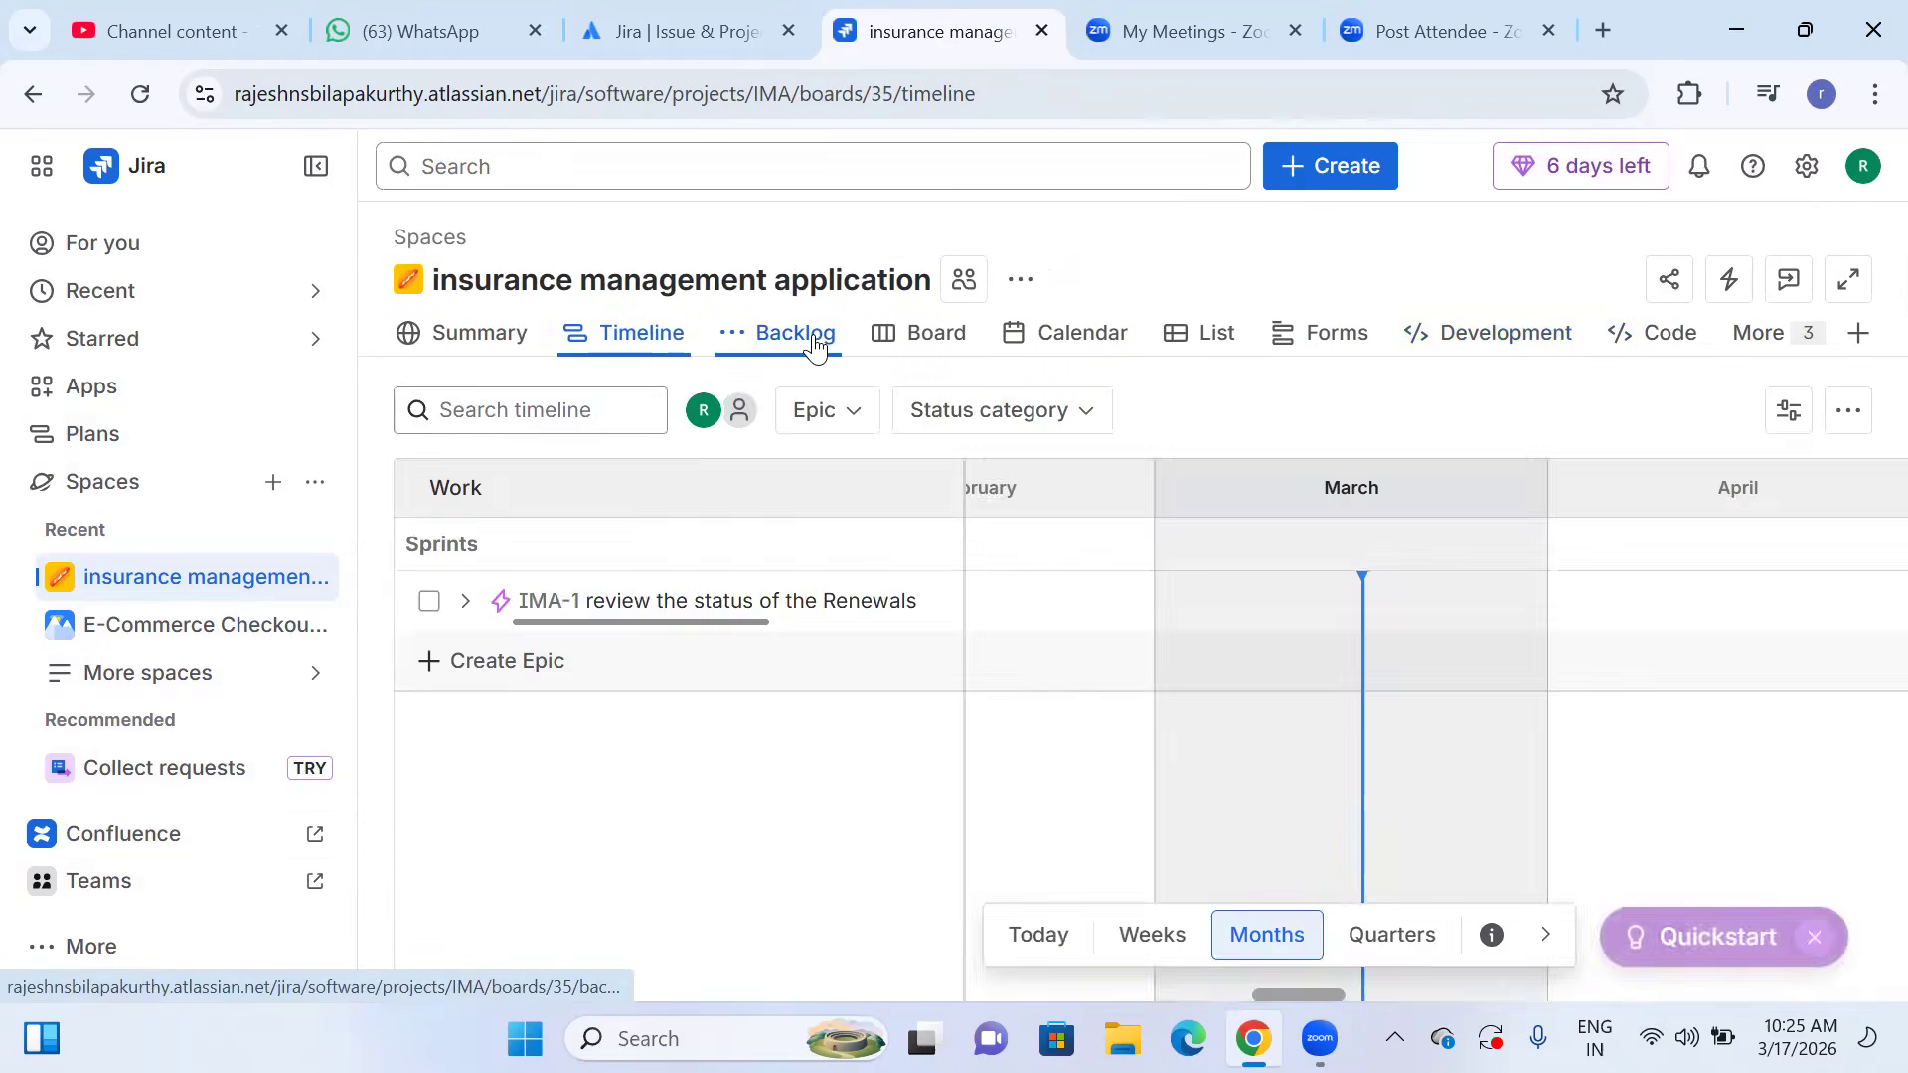
click(813, 341)
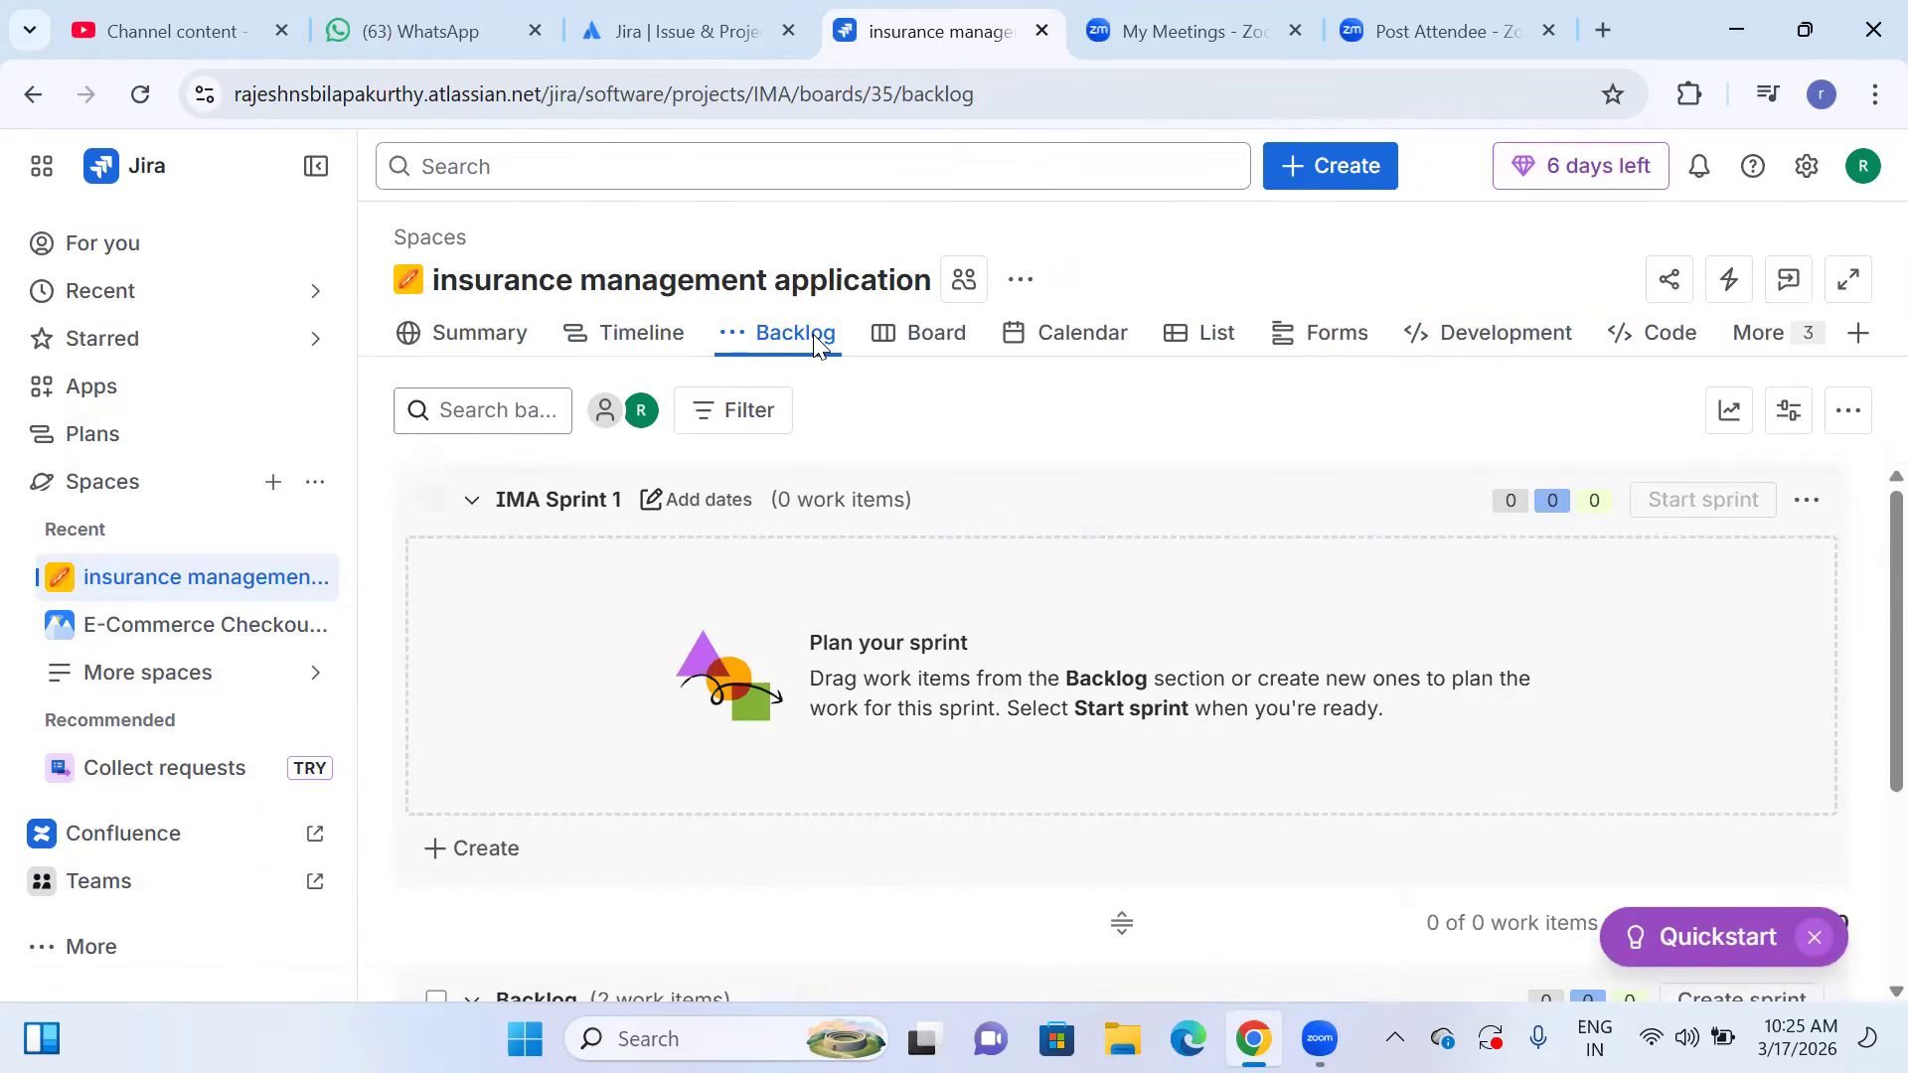
click(1847, 413)
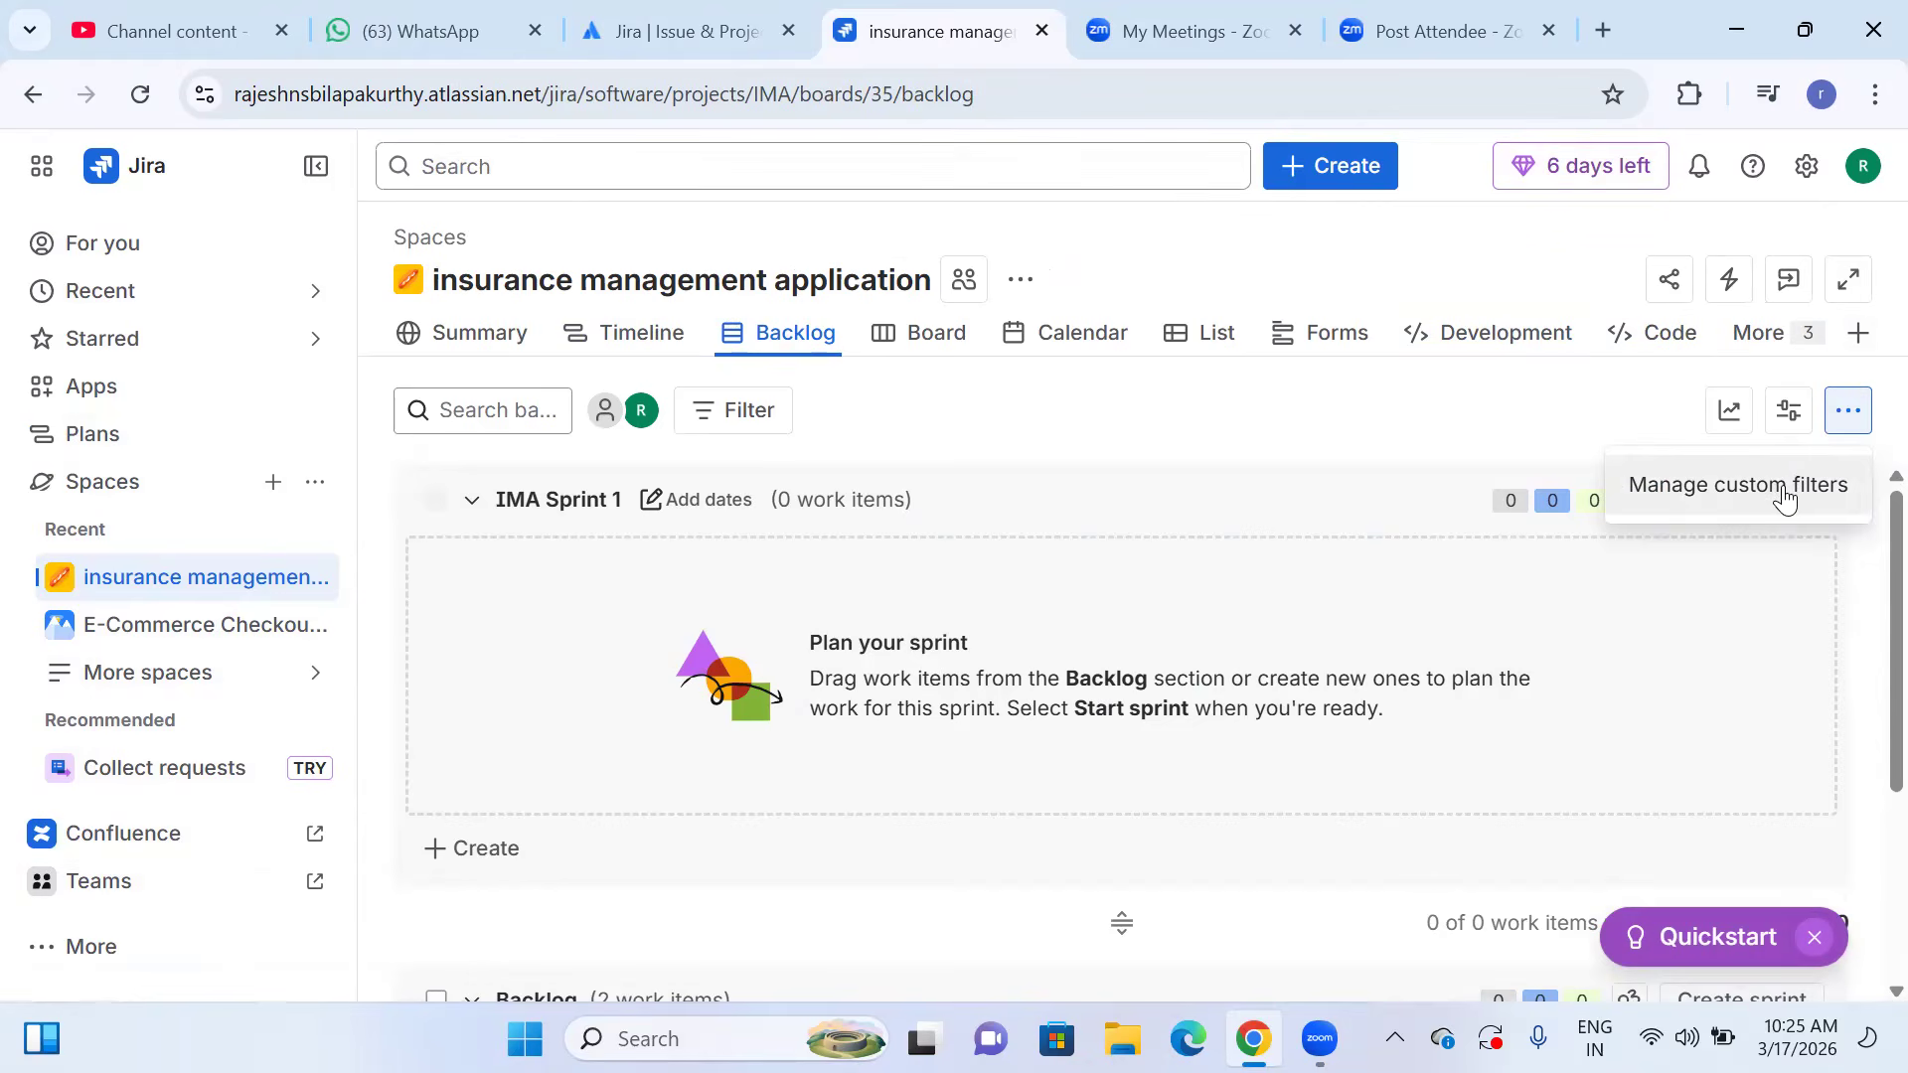
click(1786, 489)
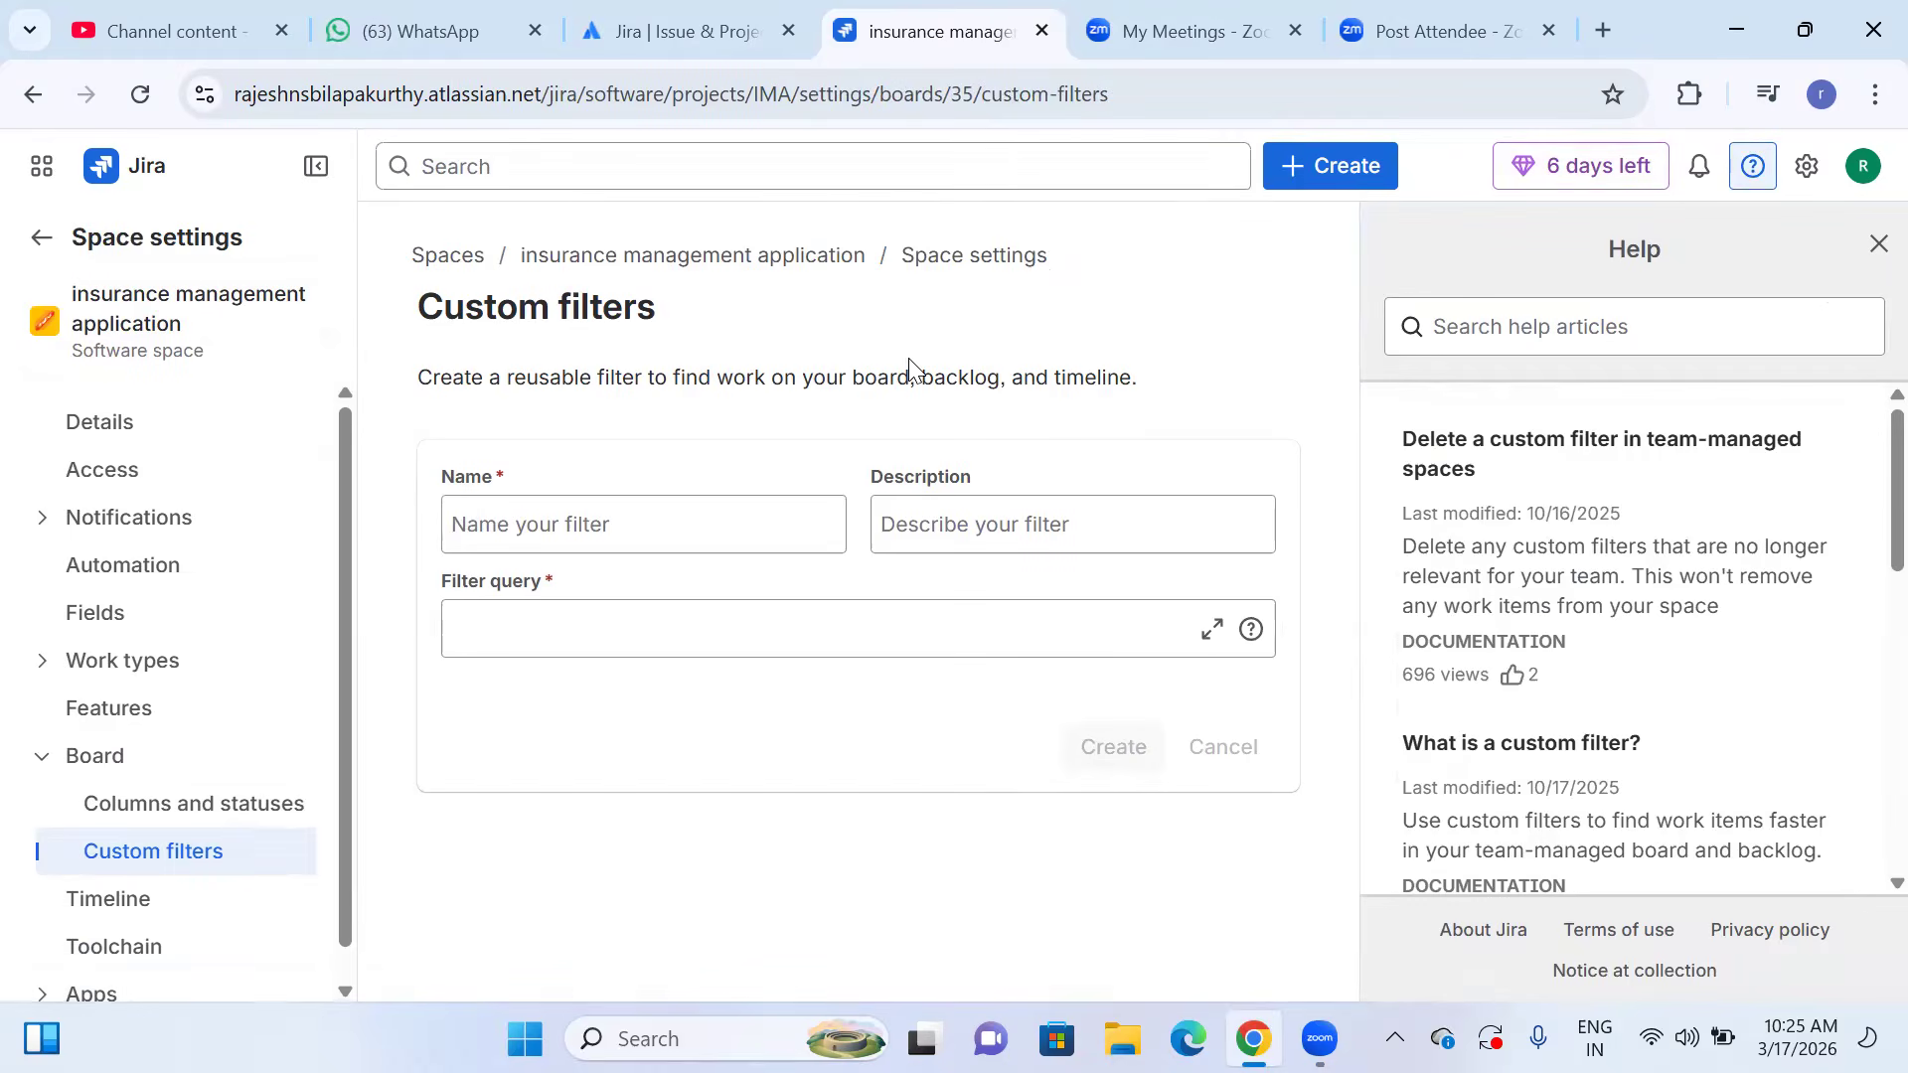
click(671, 535)
click(676, 833)
click(658, 628)
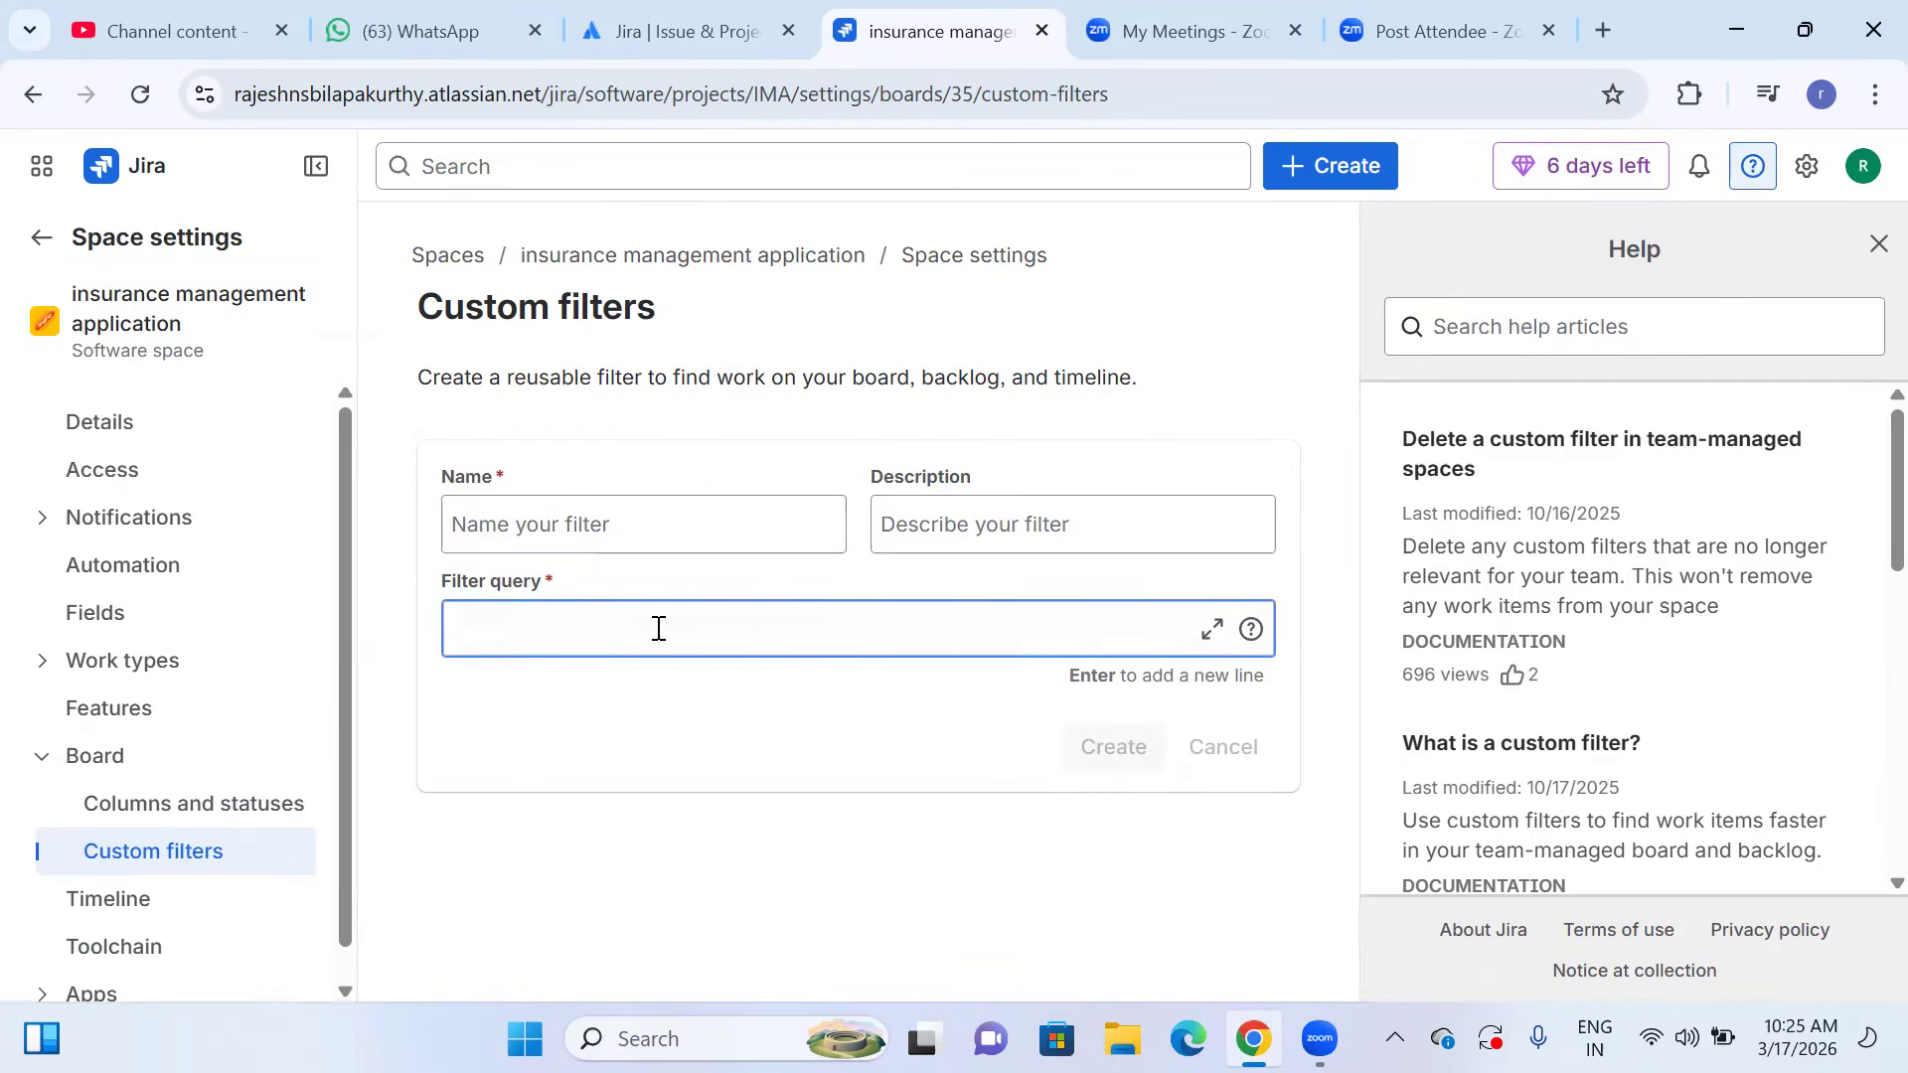
click(648, 534)
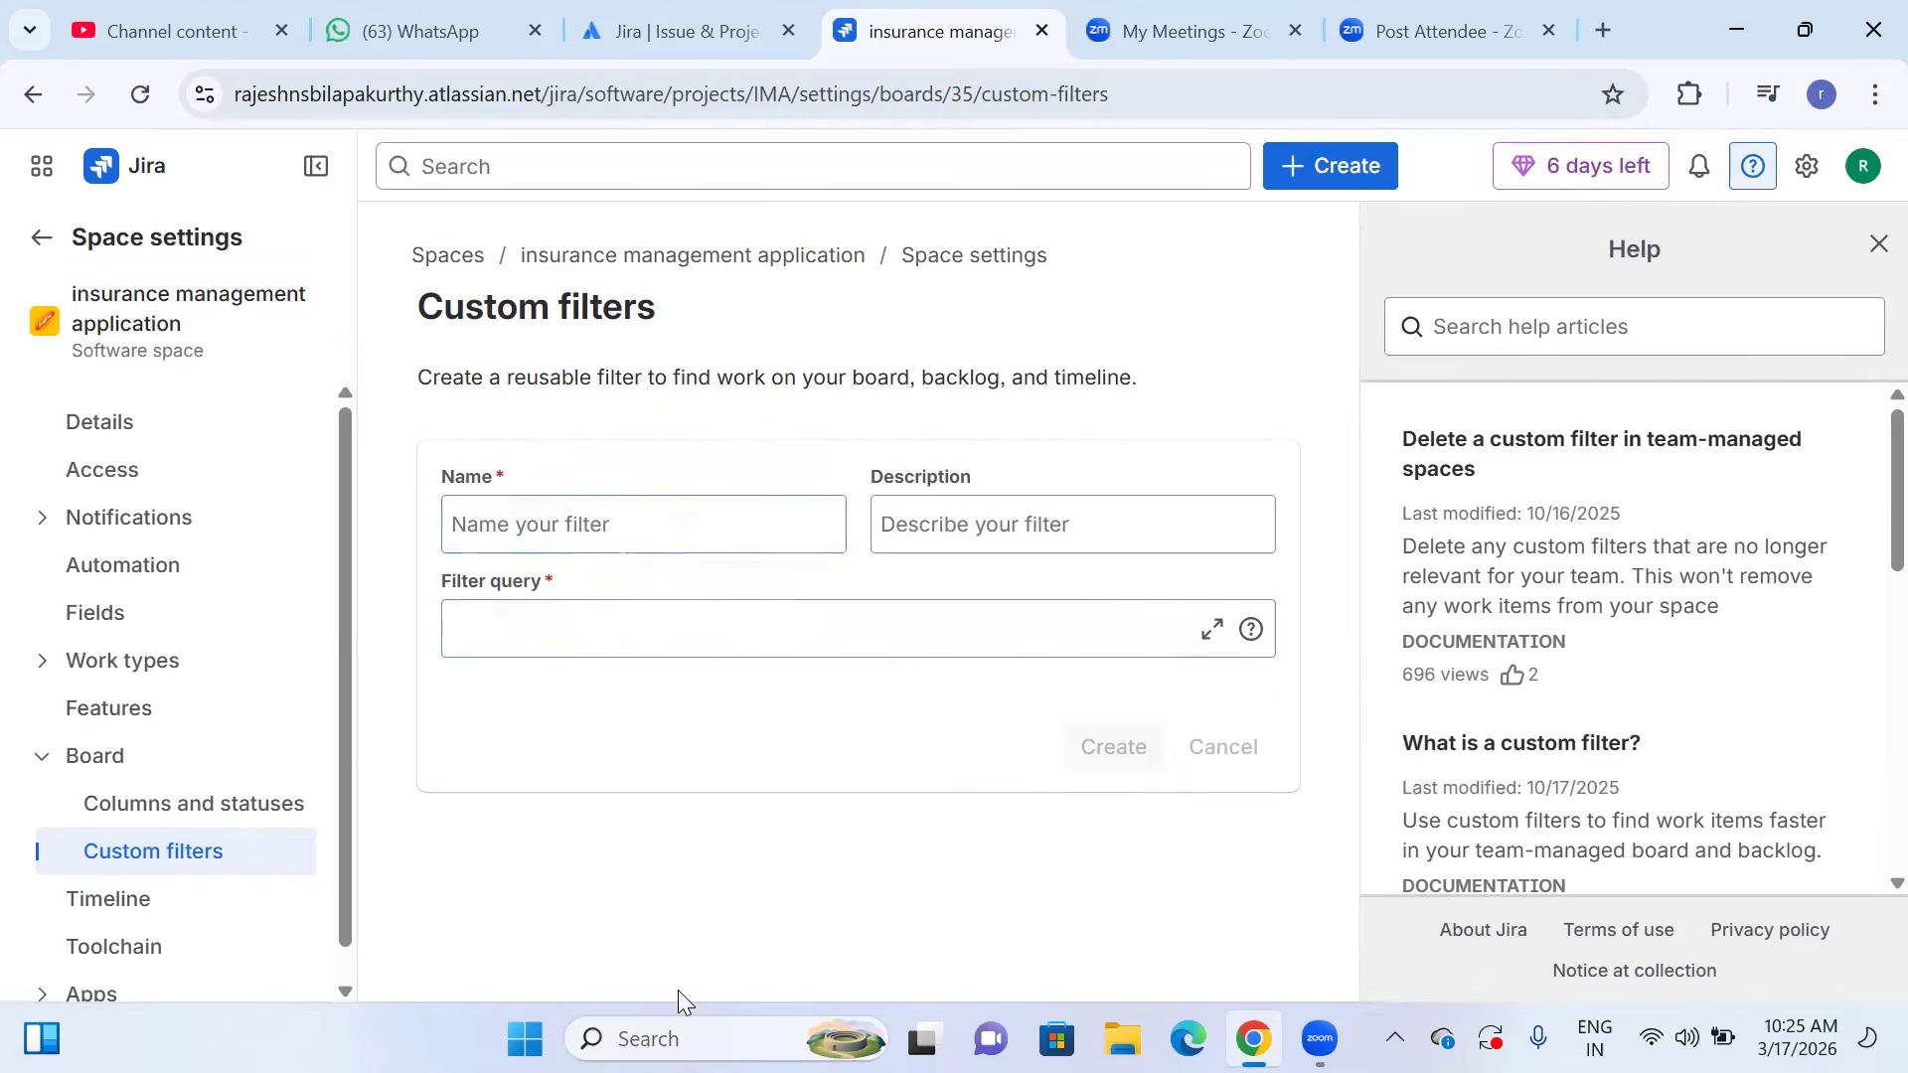
scroll(1818, 691, down, 1)
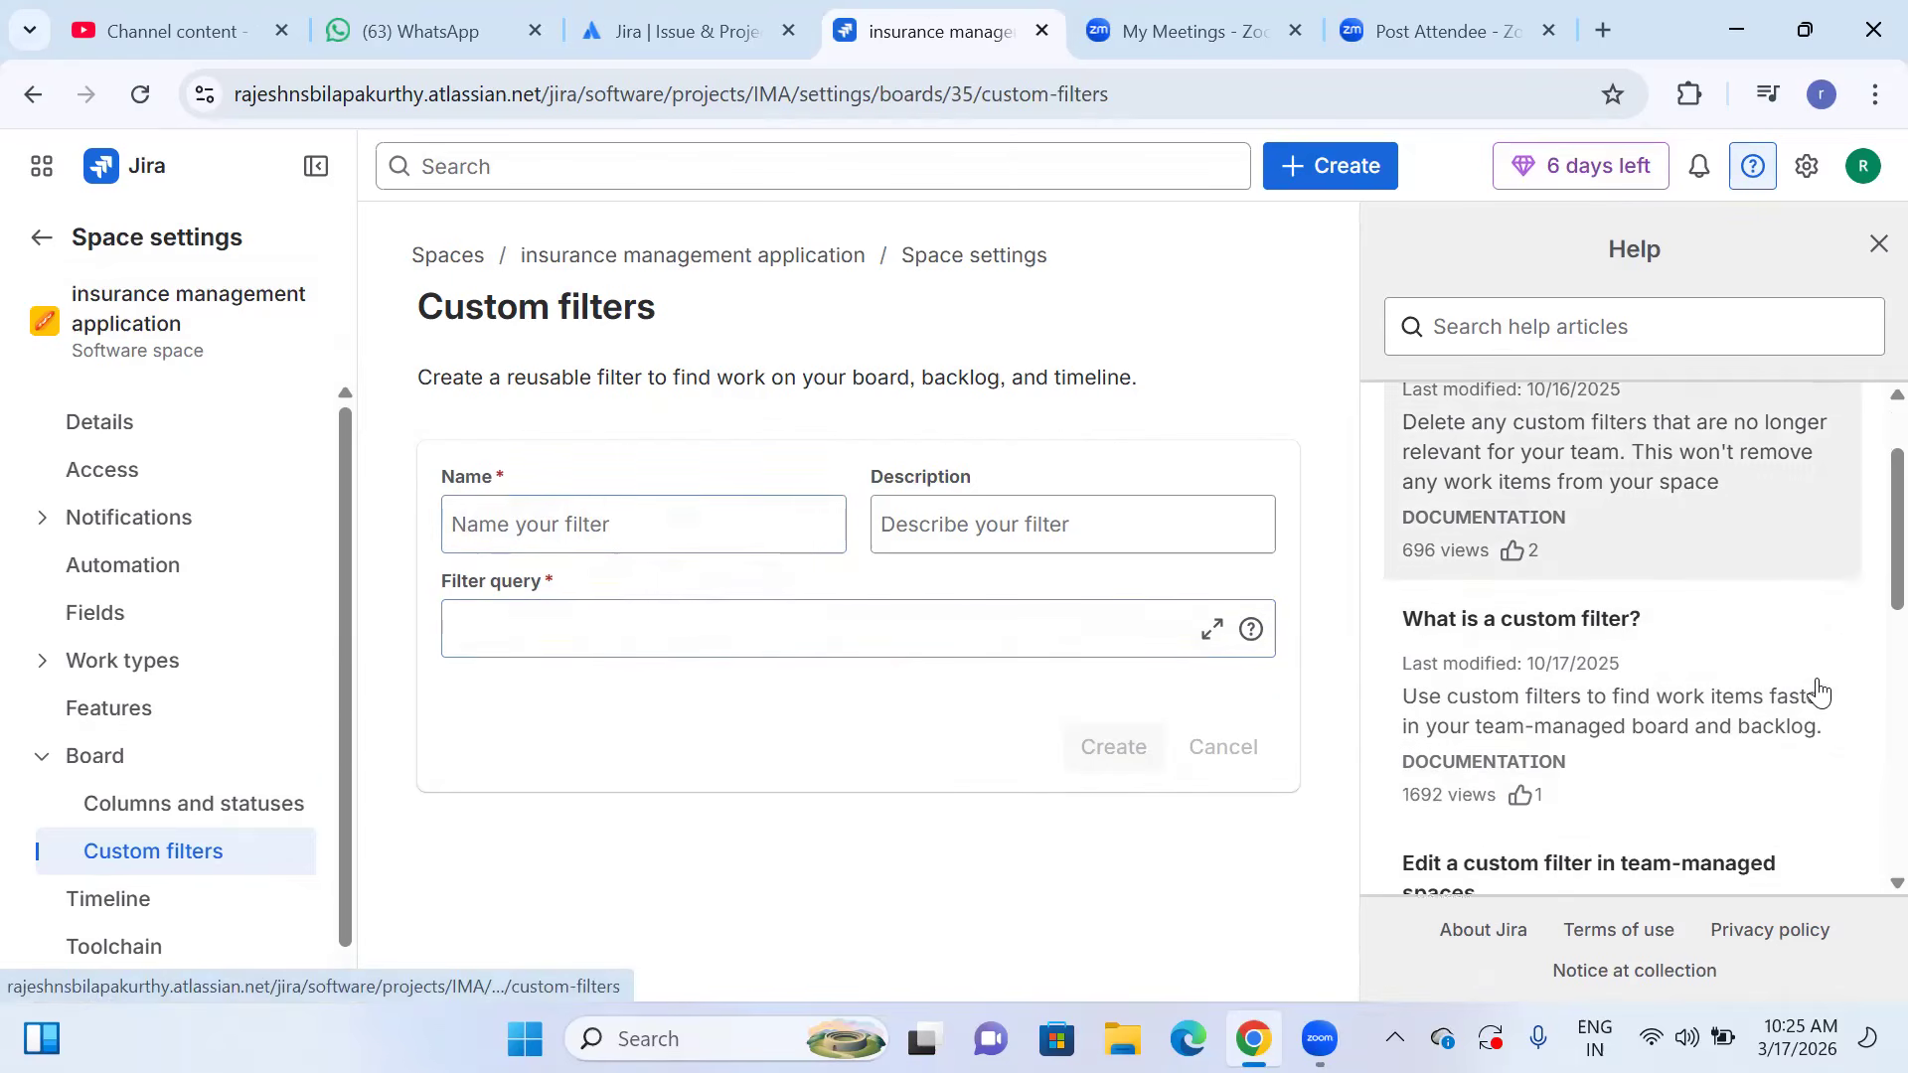
scroll(1819, 691, down, 1)
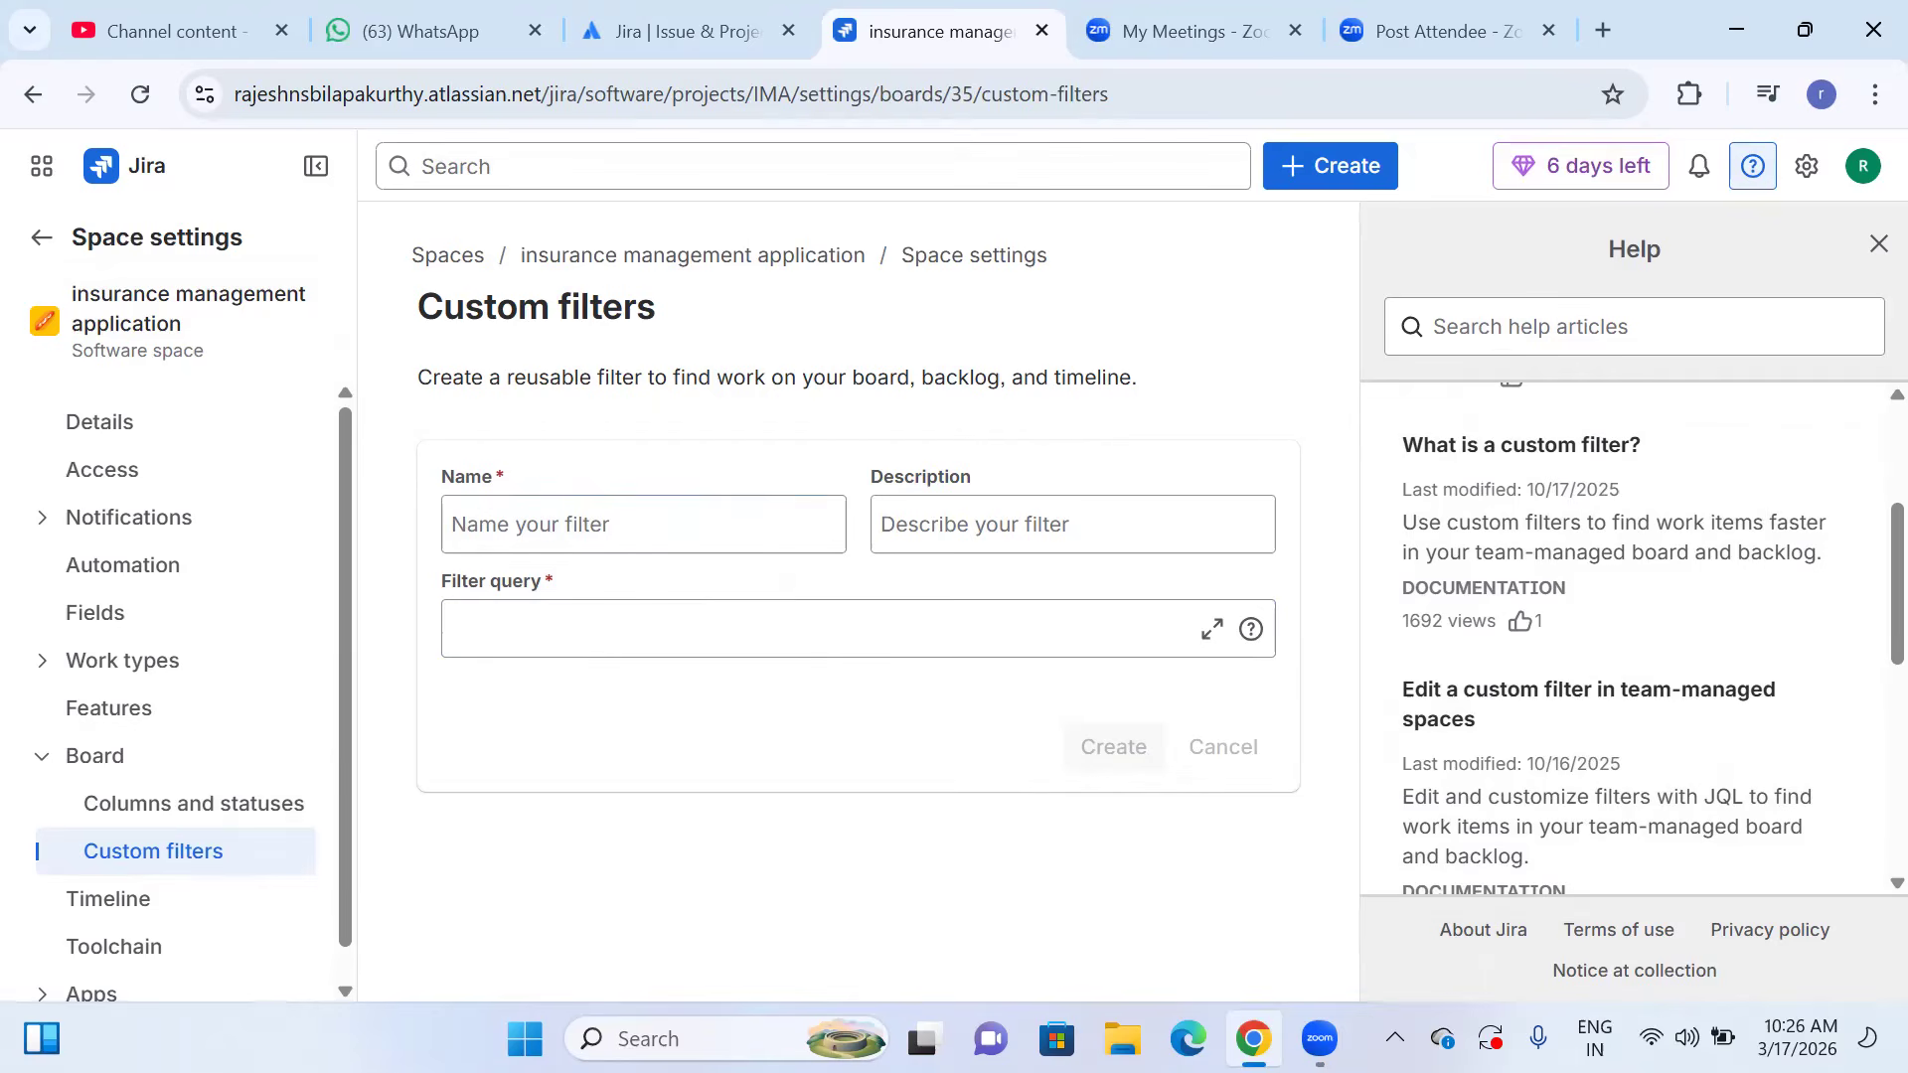
Name the new custom filter "My Open issues".
click(544, 524)
text(My )
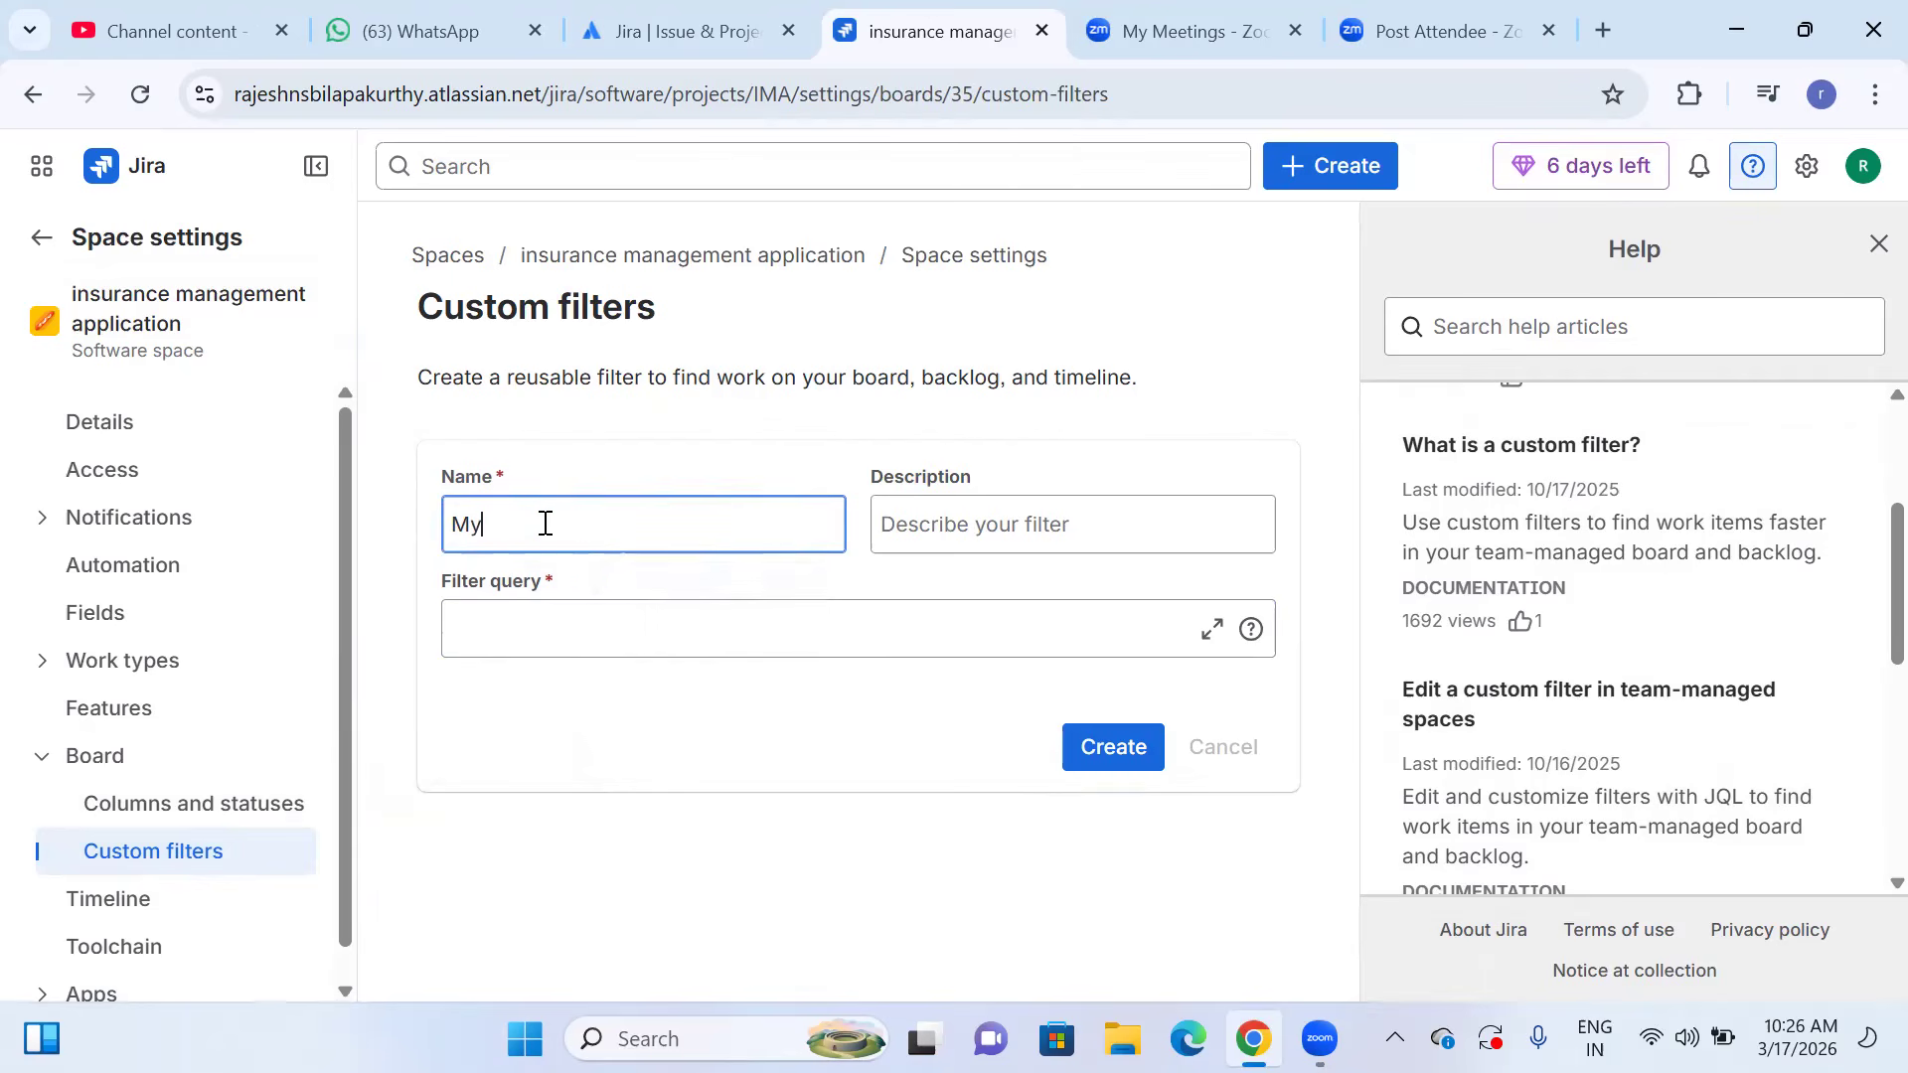
text(Open u)
key(BackSpace)
text(issues)
Enter "open all issues" as the description of the My Open issues filter.
click(1103, 528)
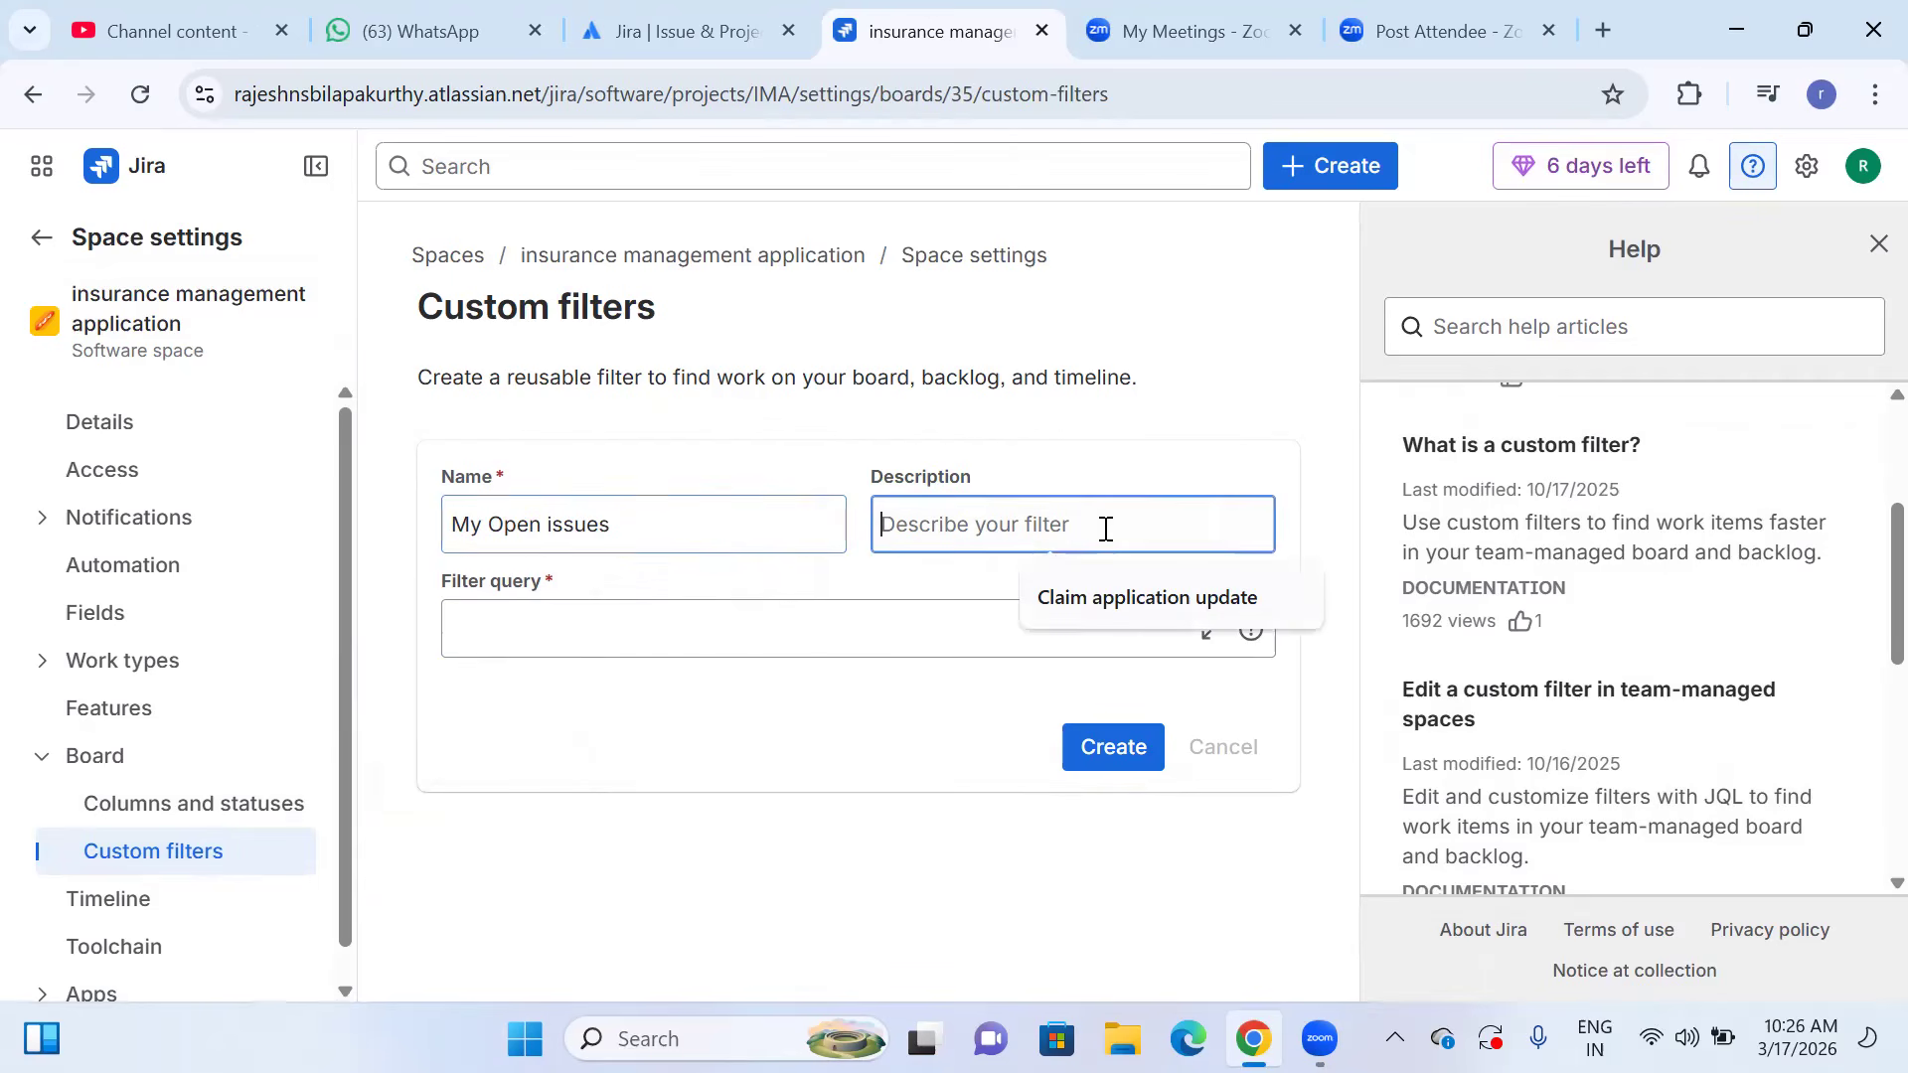
click(712, 628)
click(944, 530)
text(open)
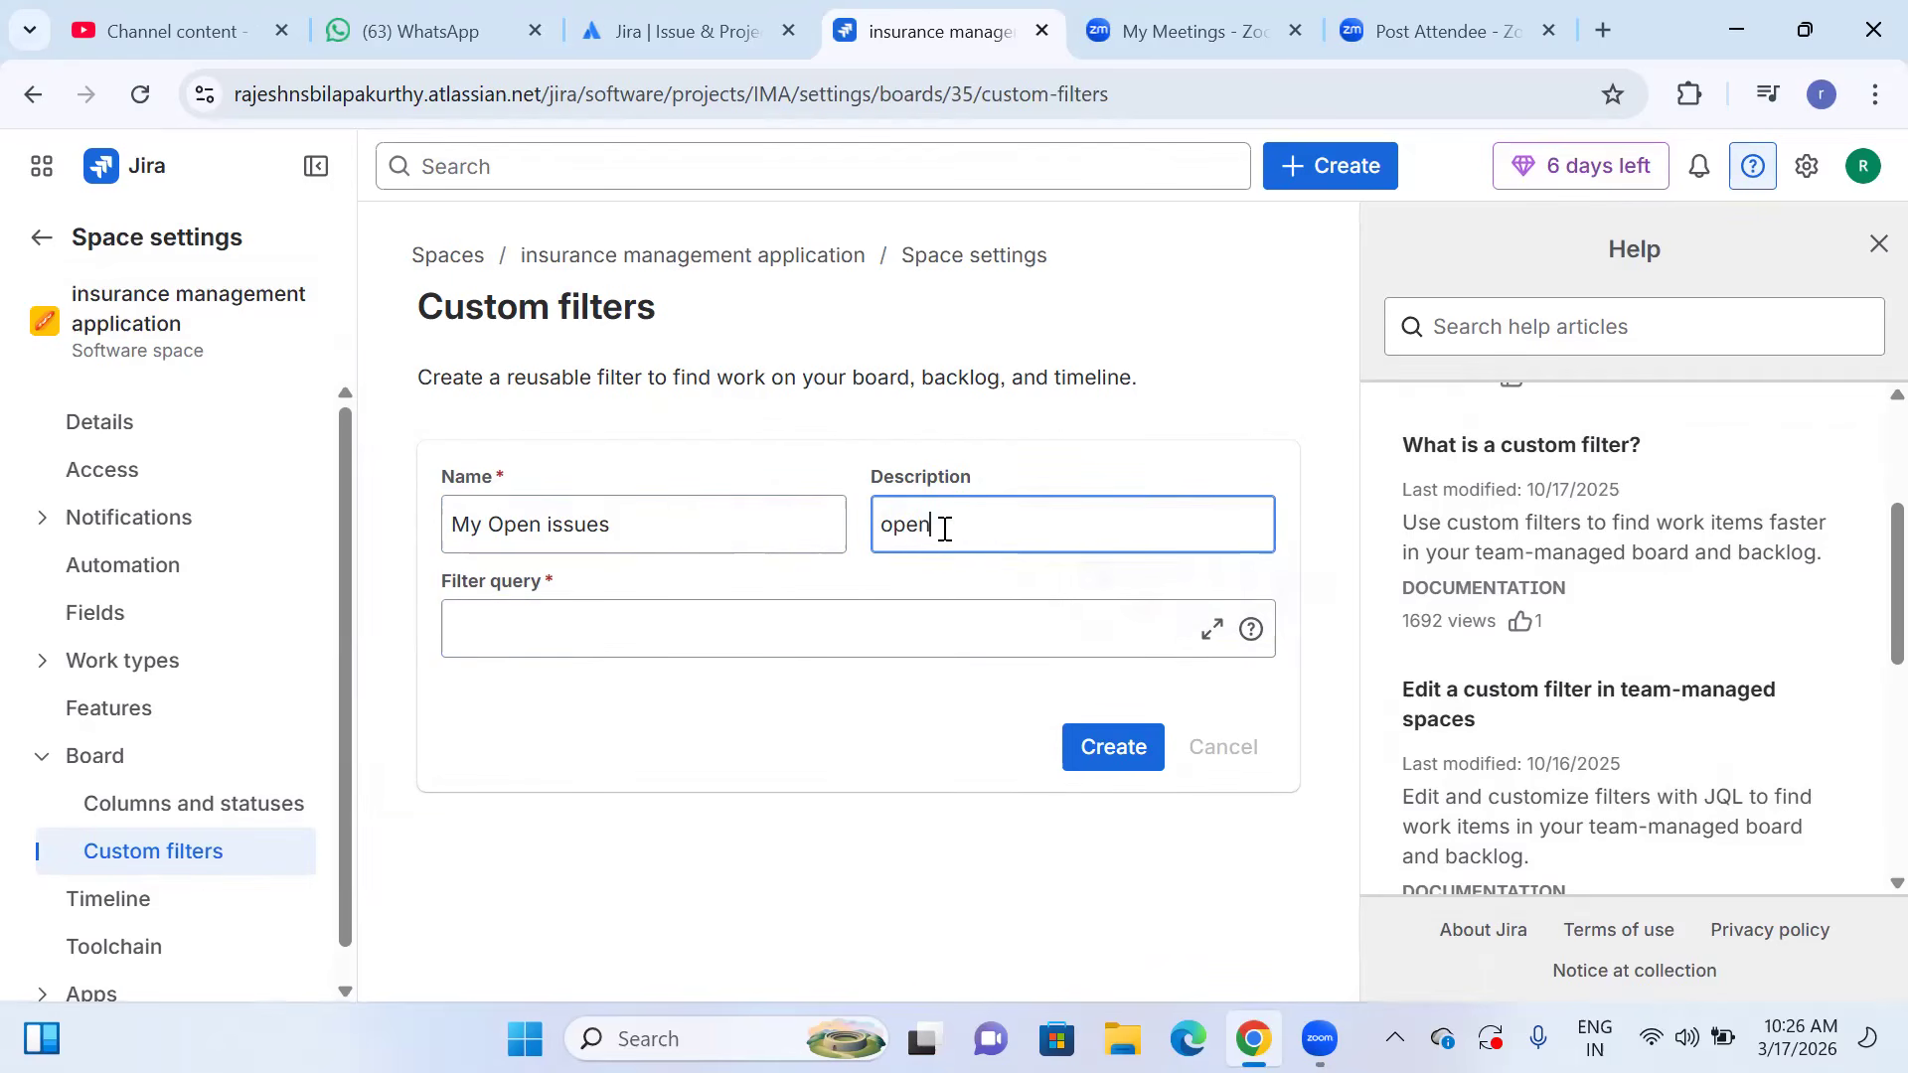
text( all issues)
Start the filter query with the condition assignee = currentUser().
click(665, 626)
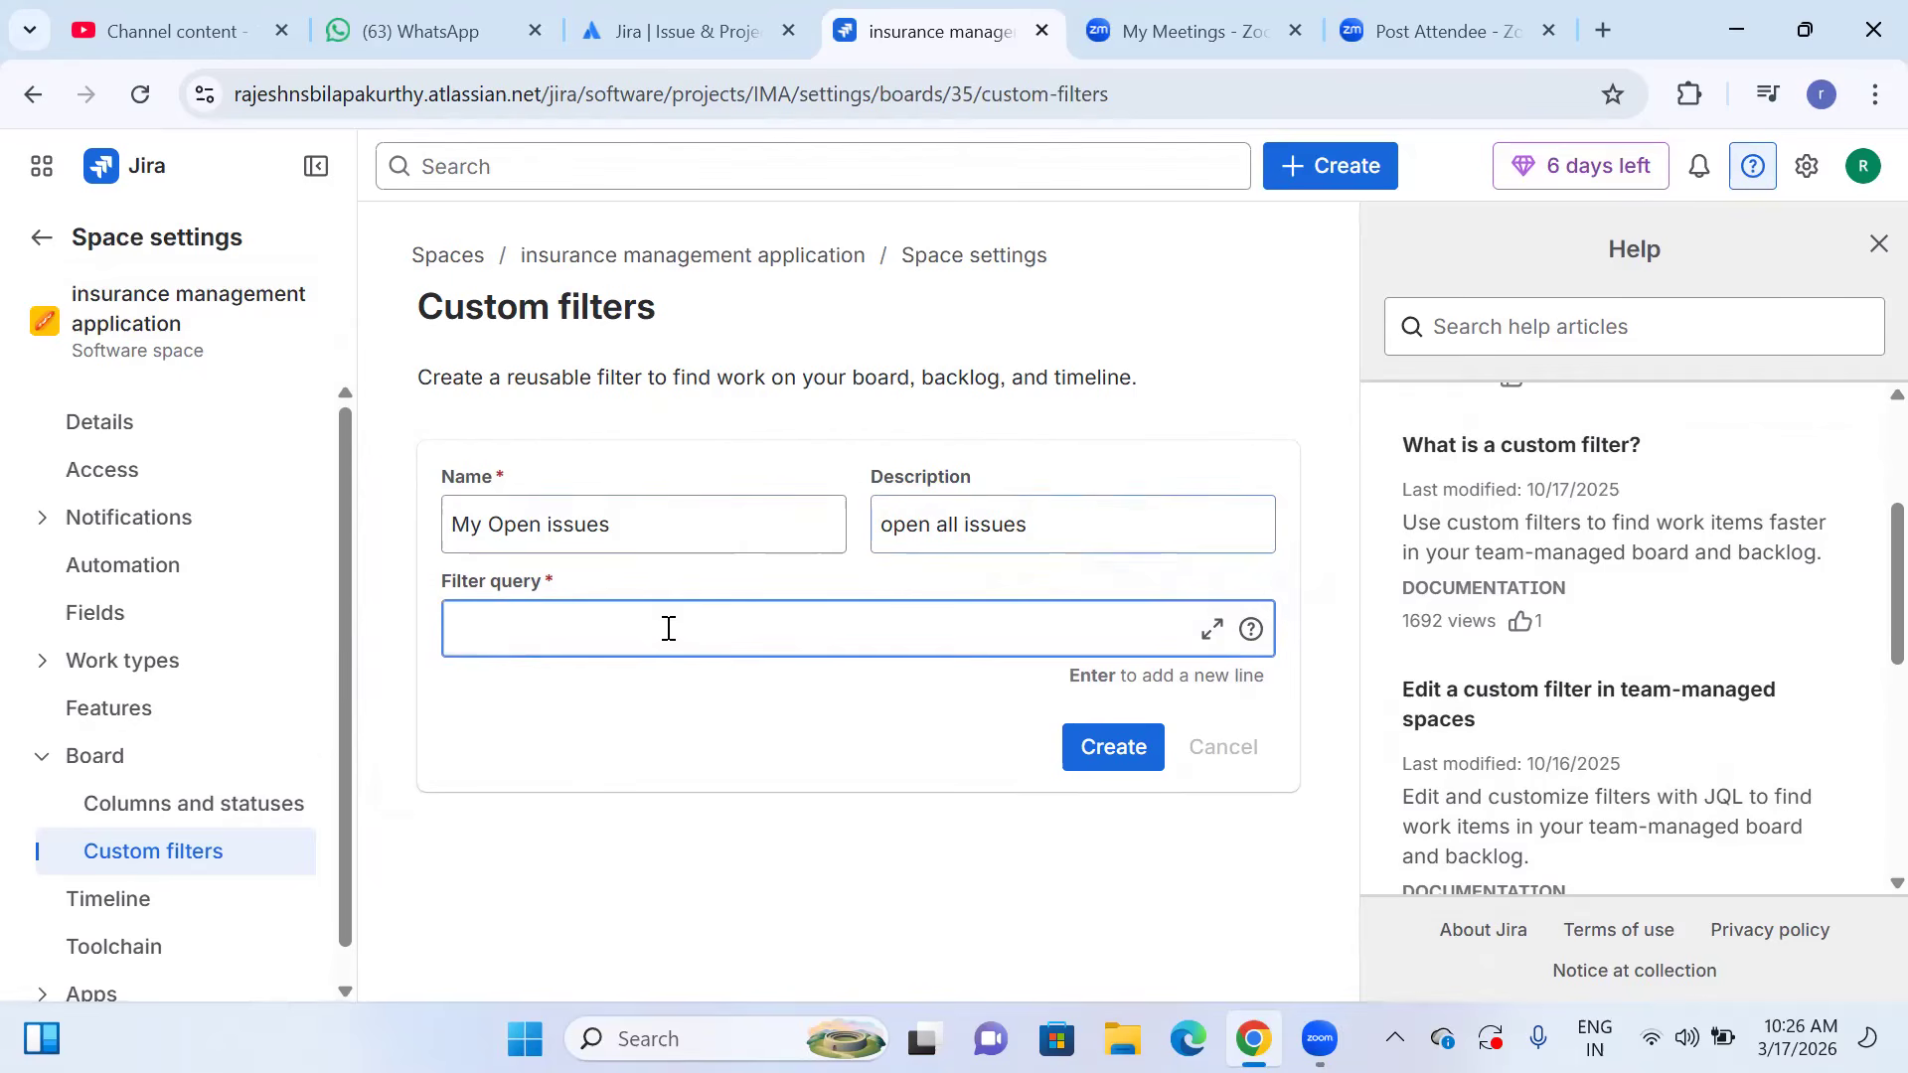
text(assi)
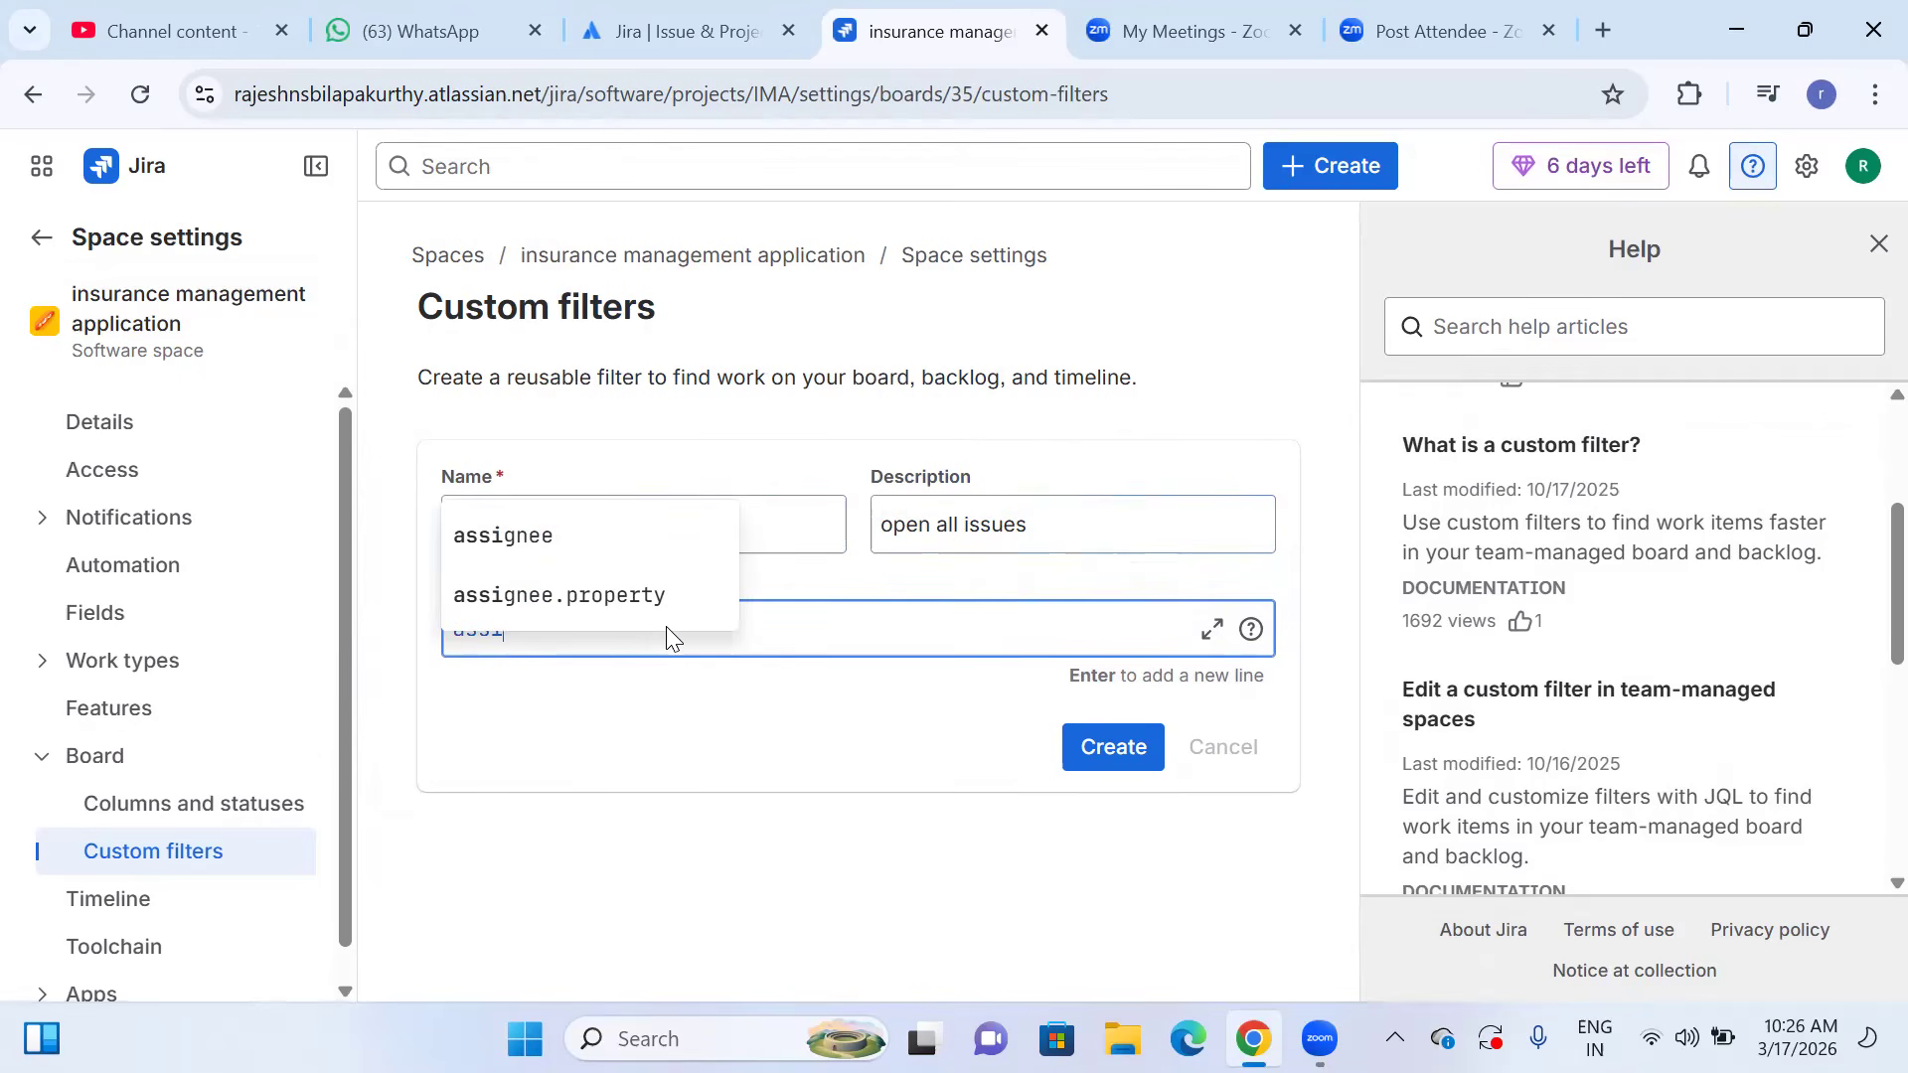
text(gnee)
click(667, 627)
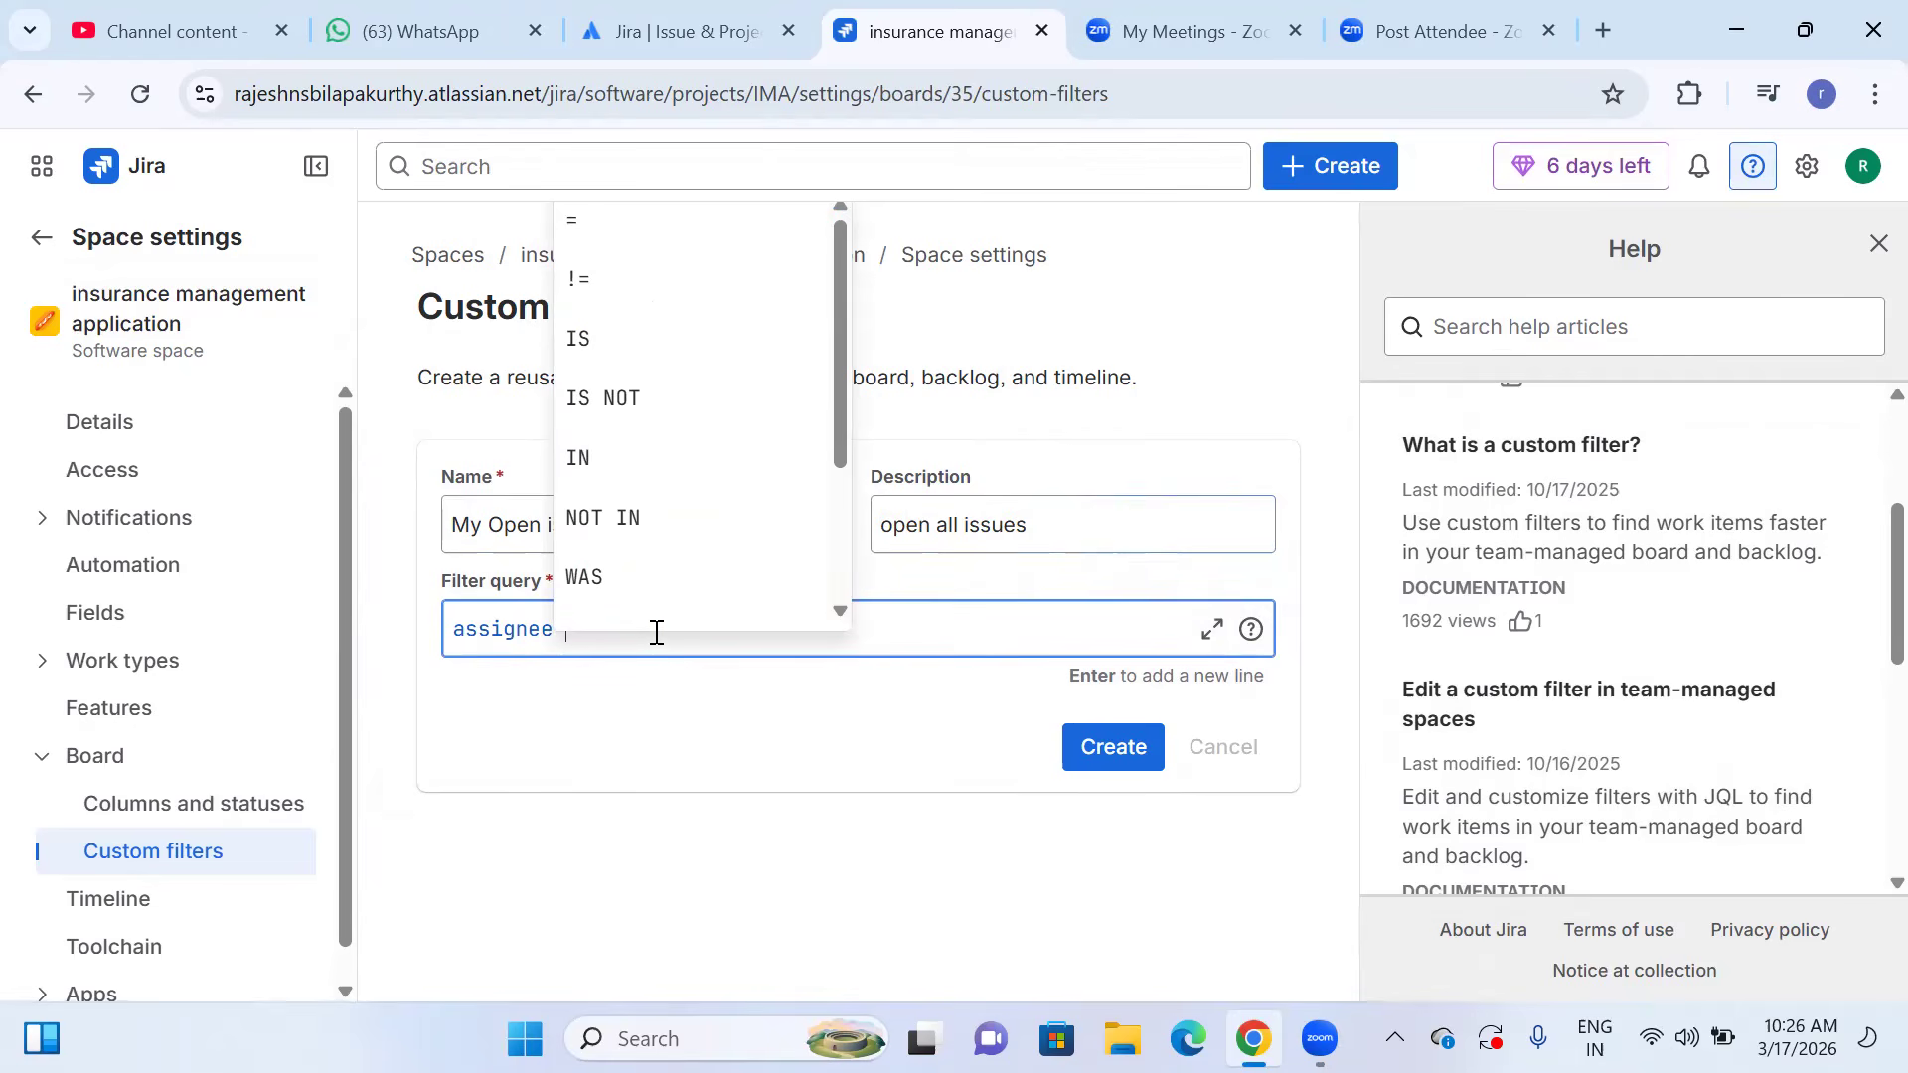
text(=)
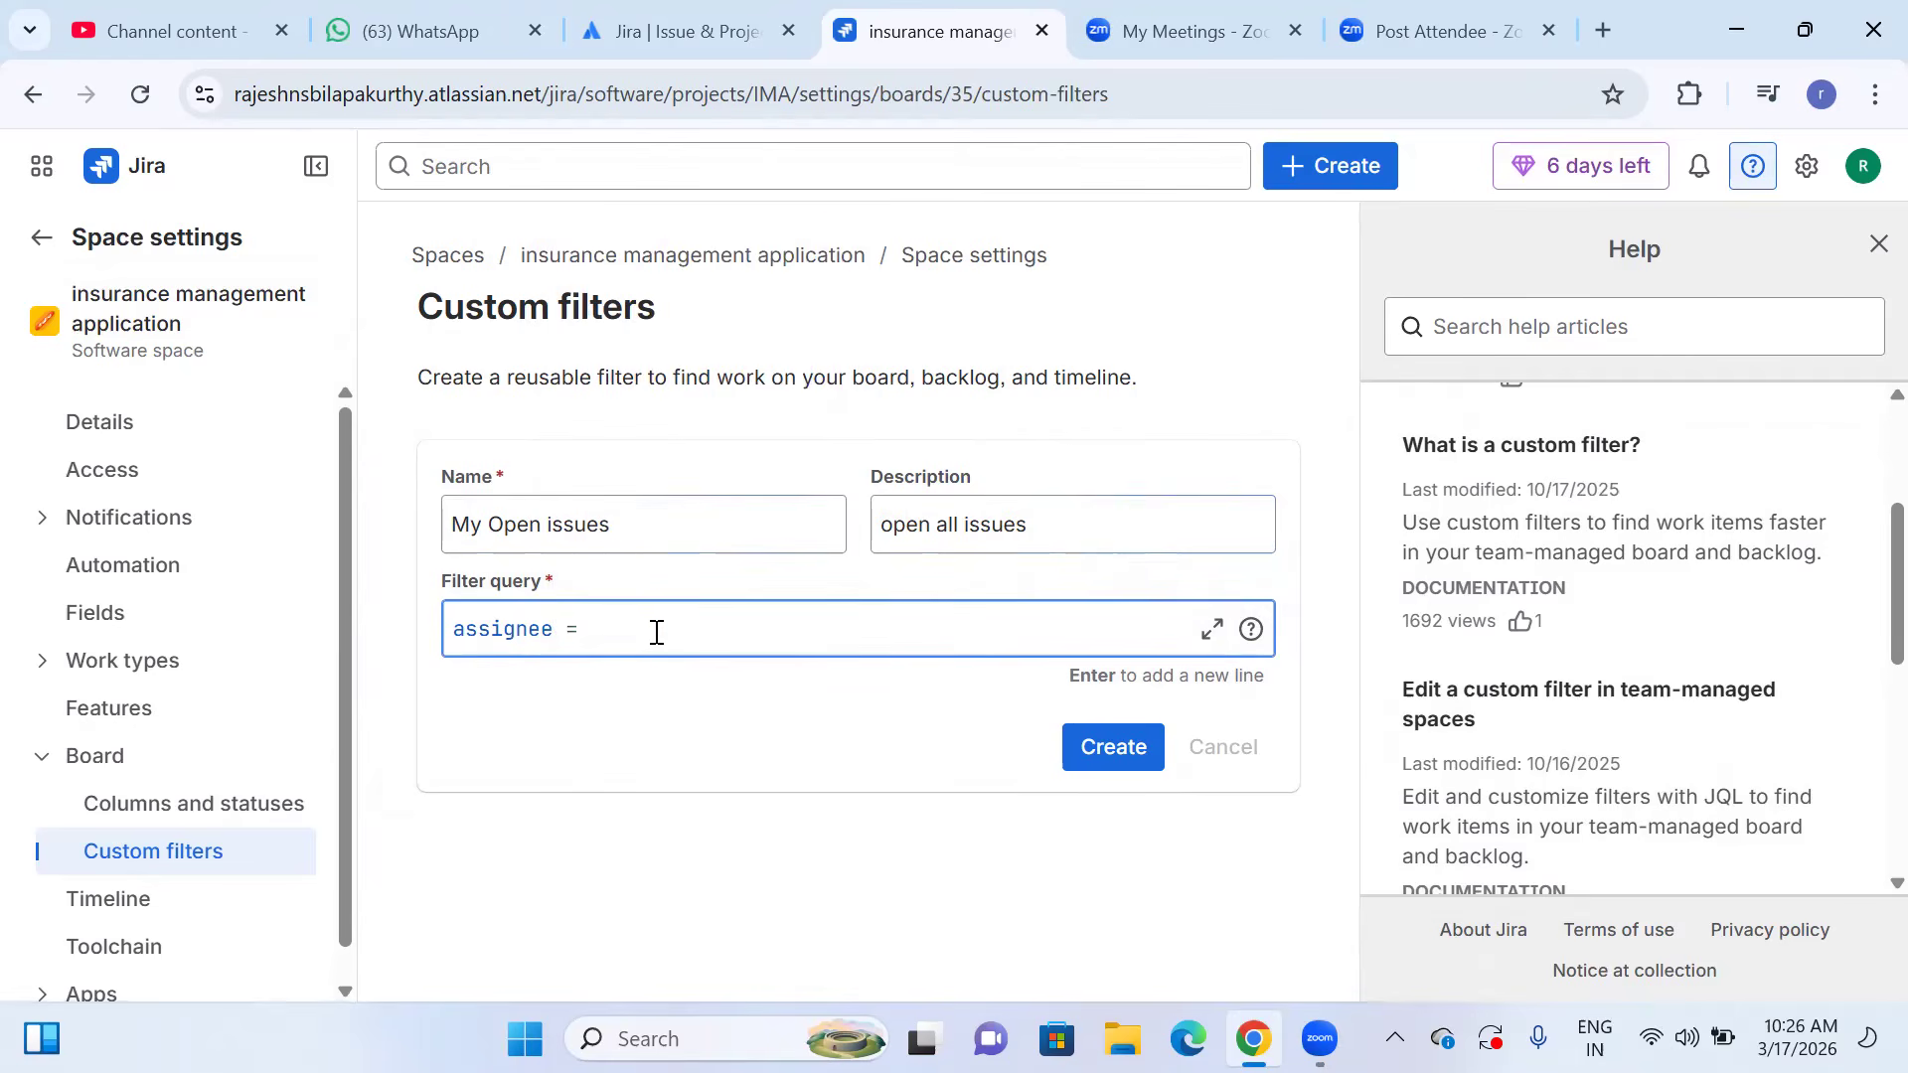
text( curre)
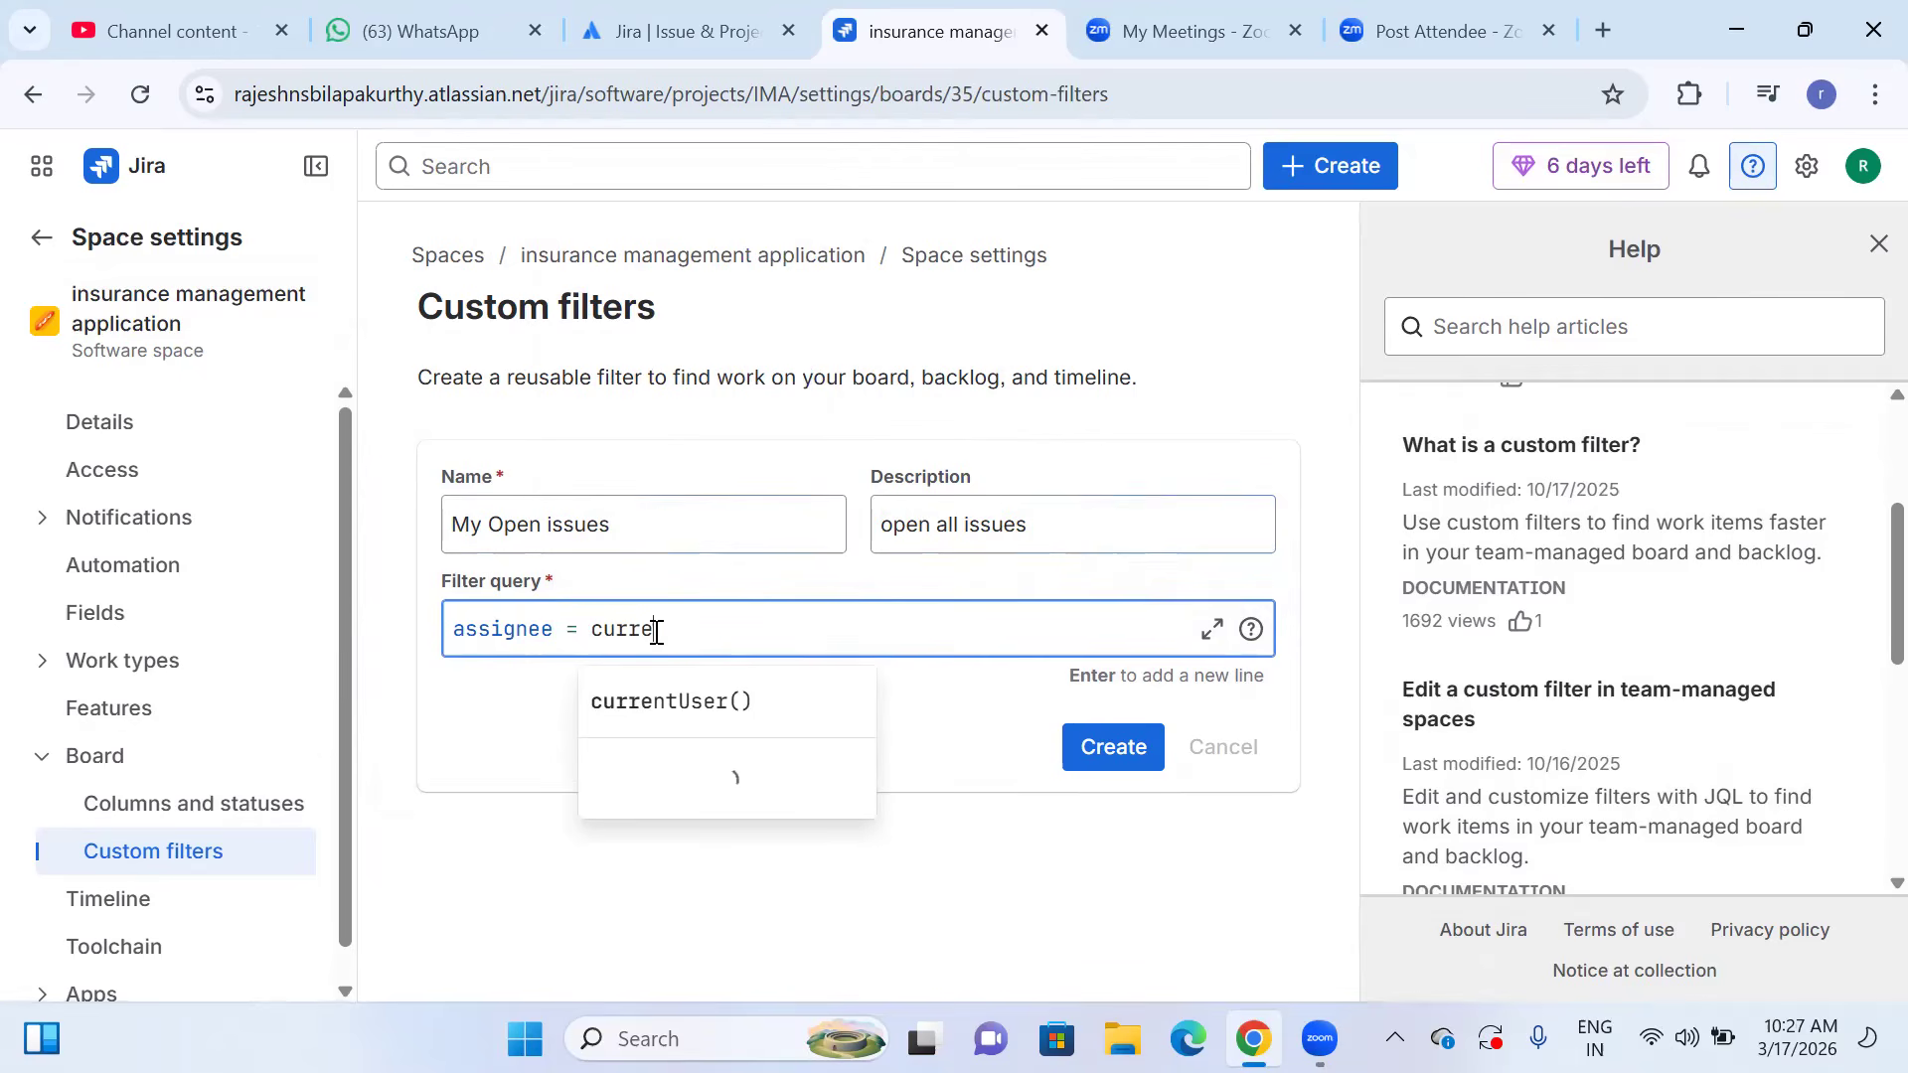
text(nt)
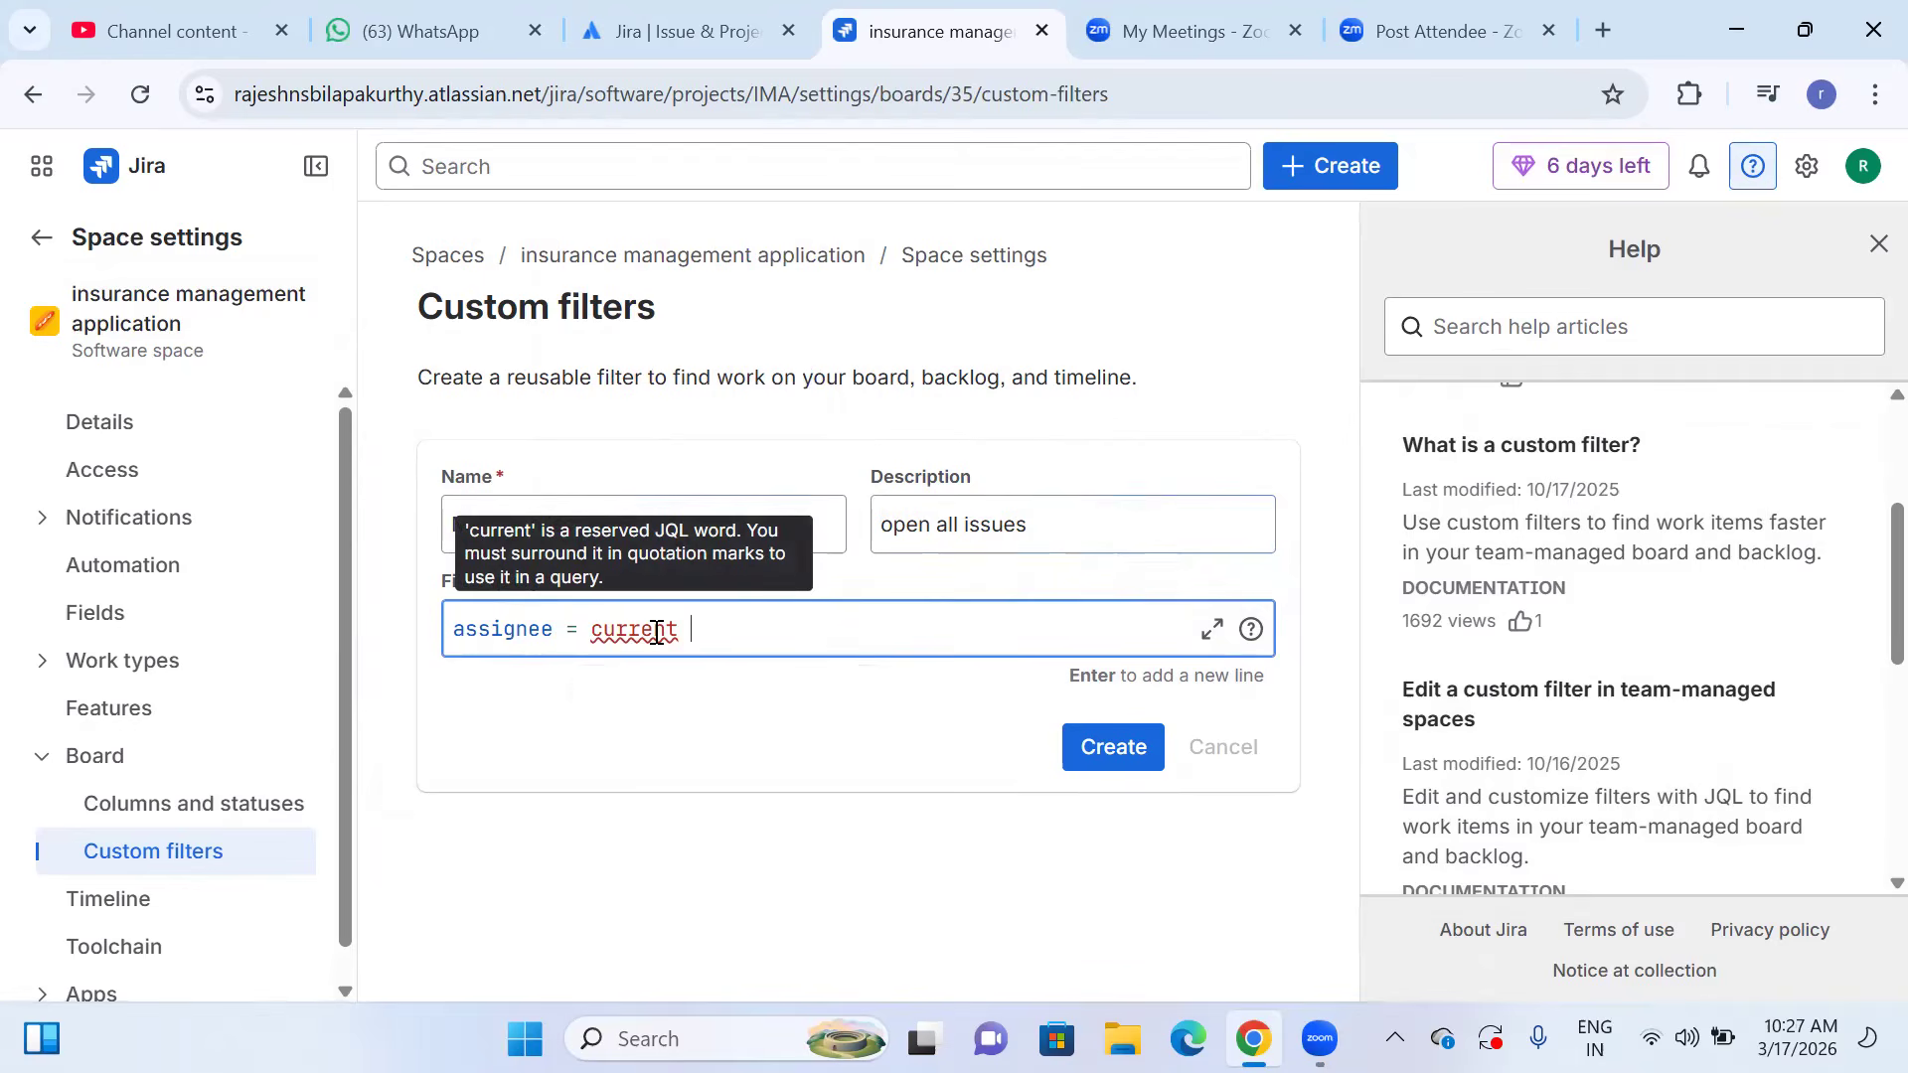
key(BackSpace)
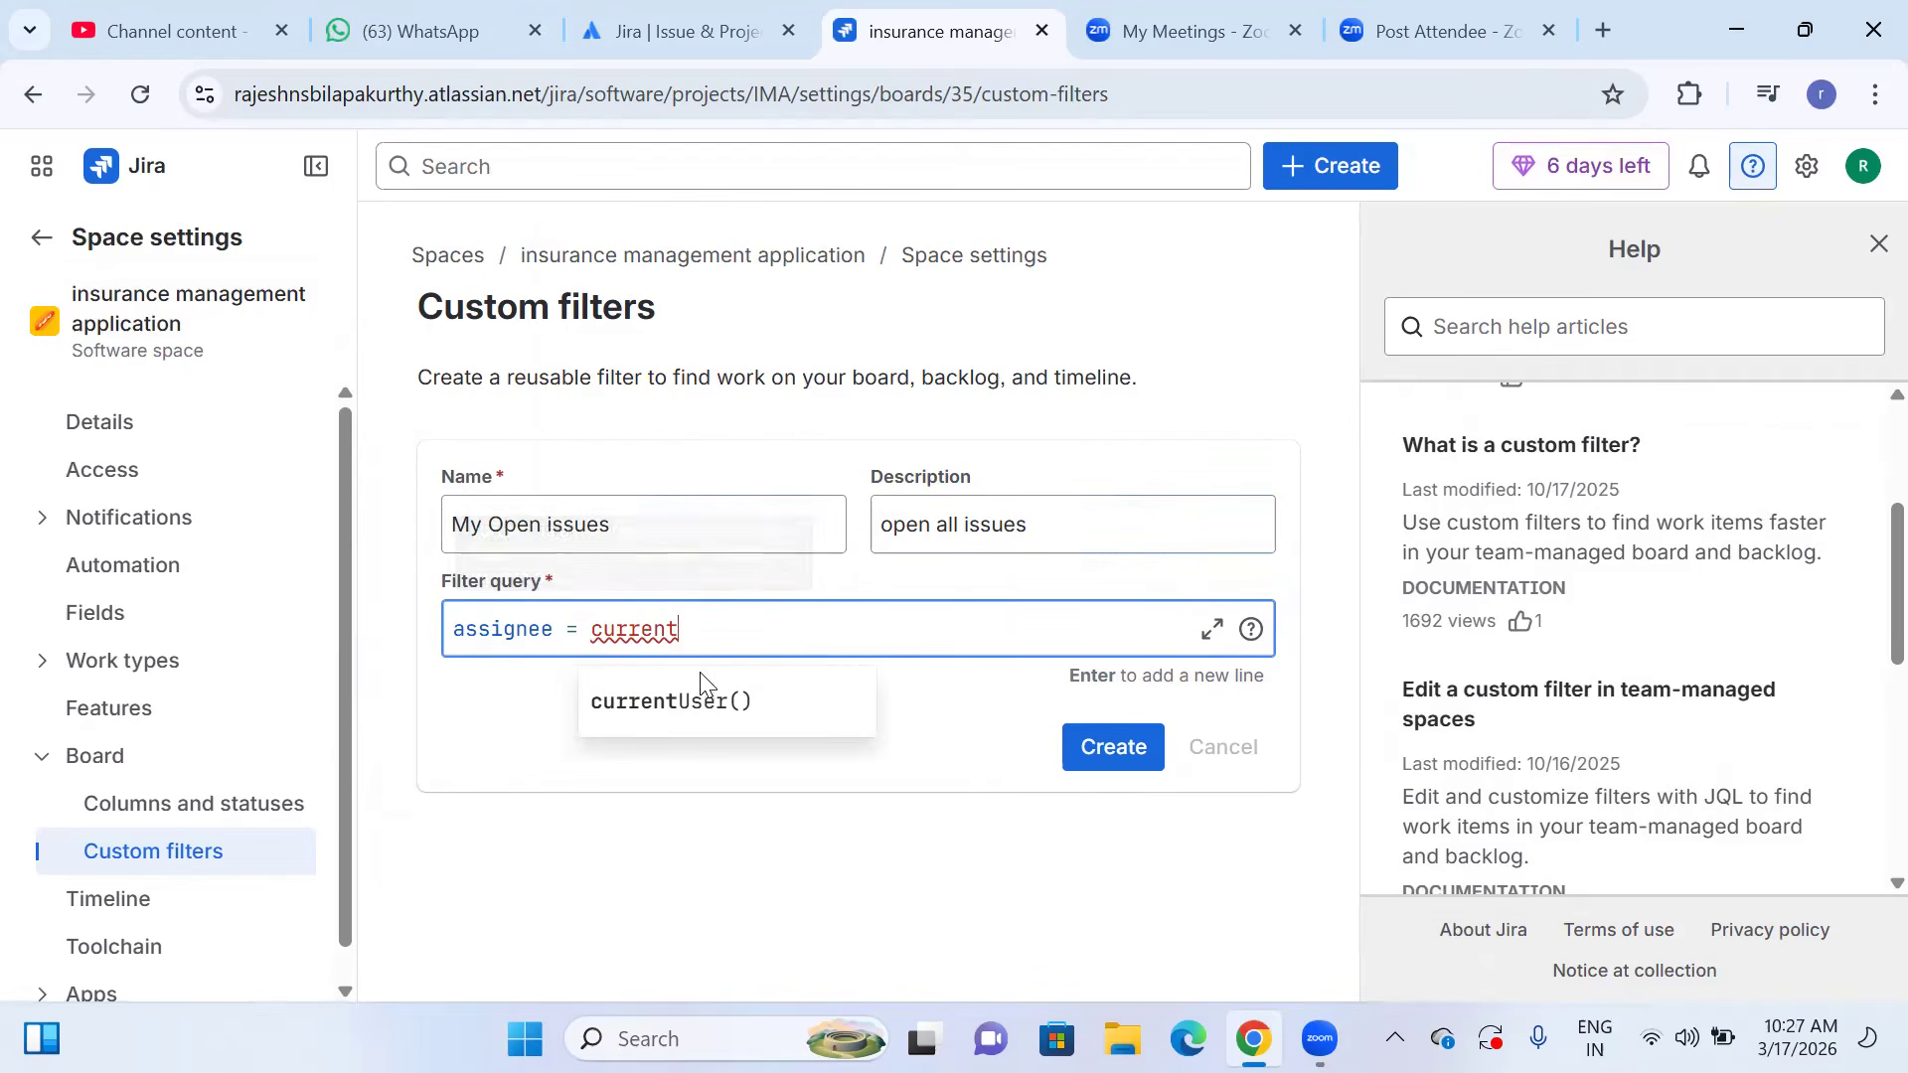
click(695, 702)
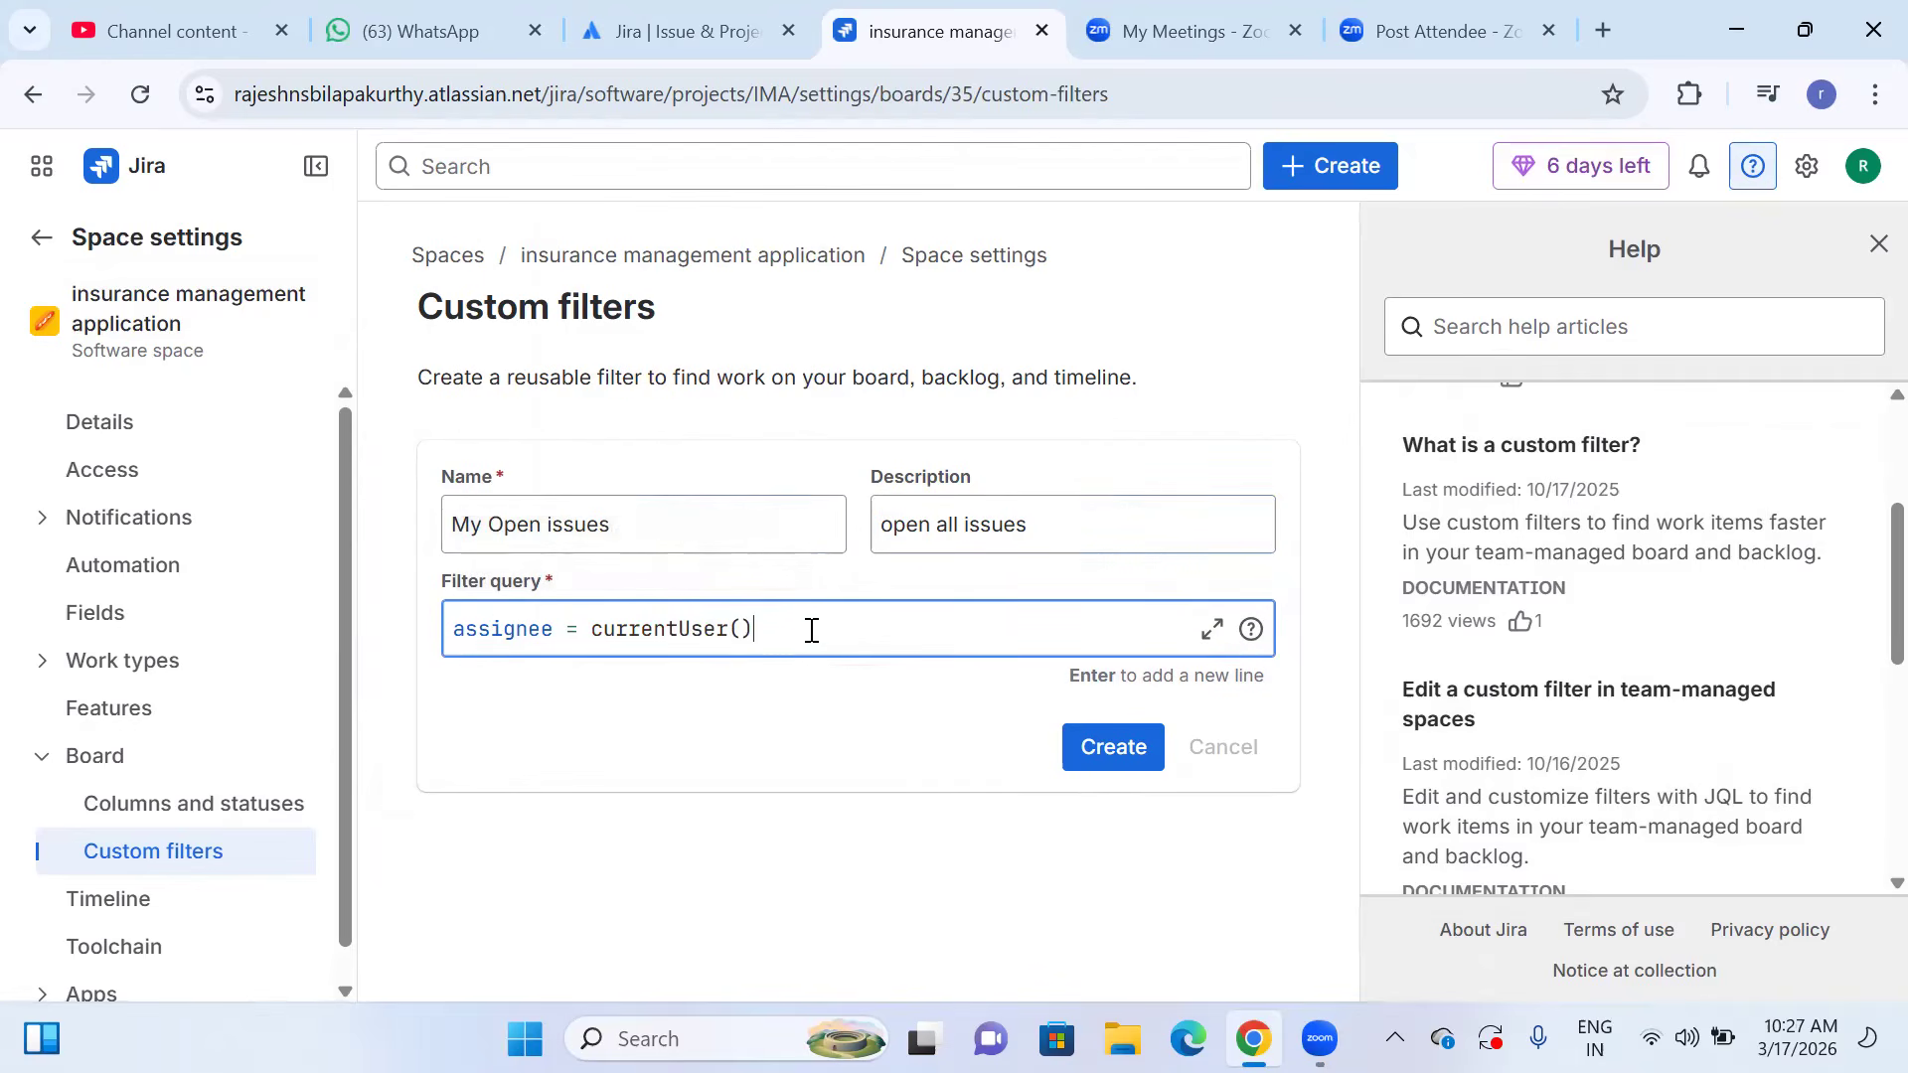
Extend the filter query with AND status = Done and create the My Open issues filter.
text(and)
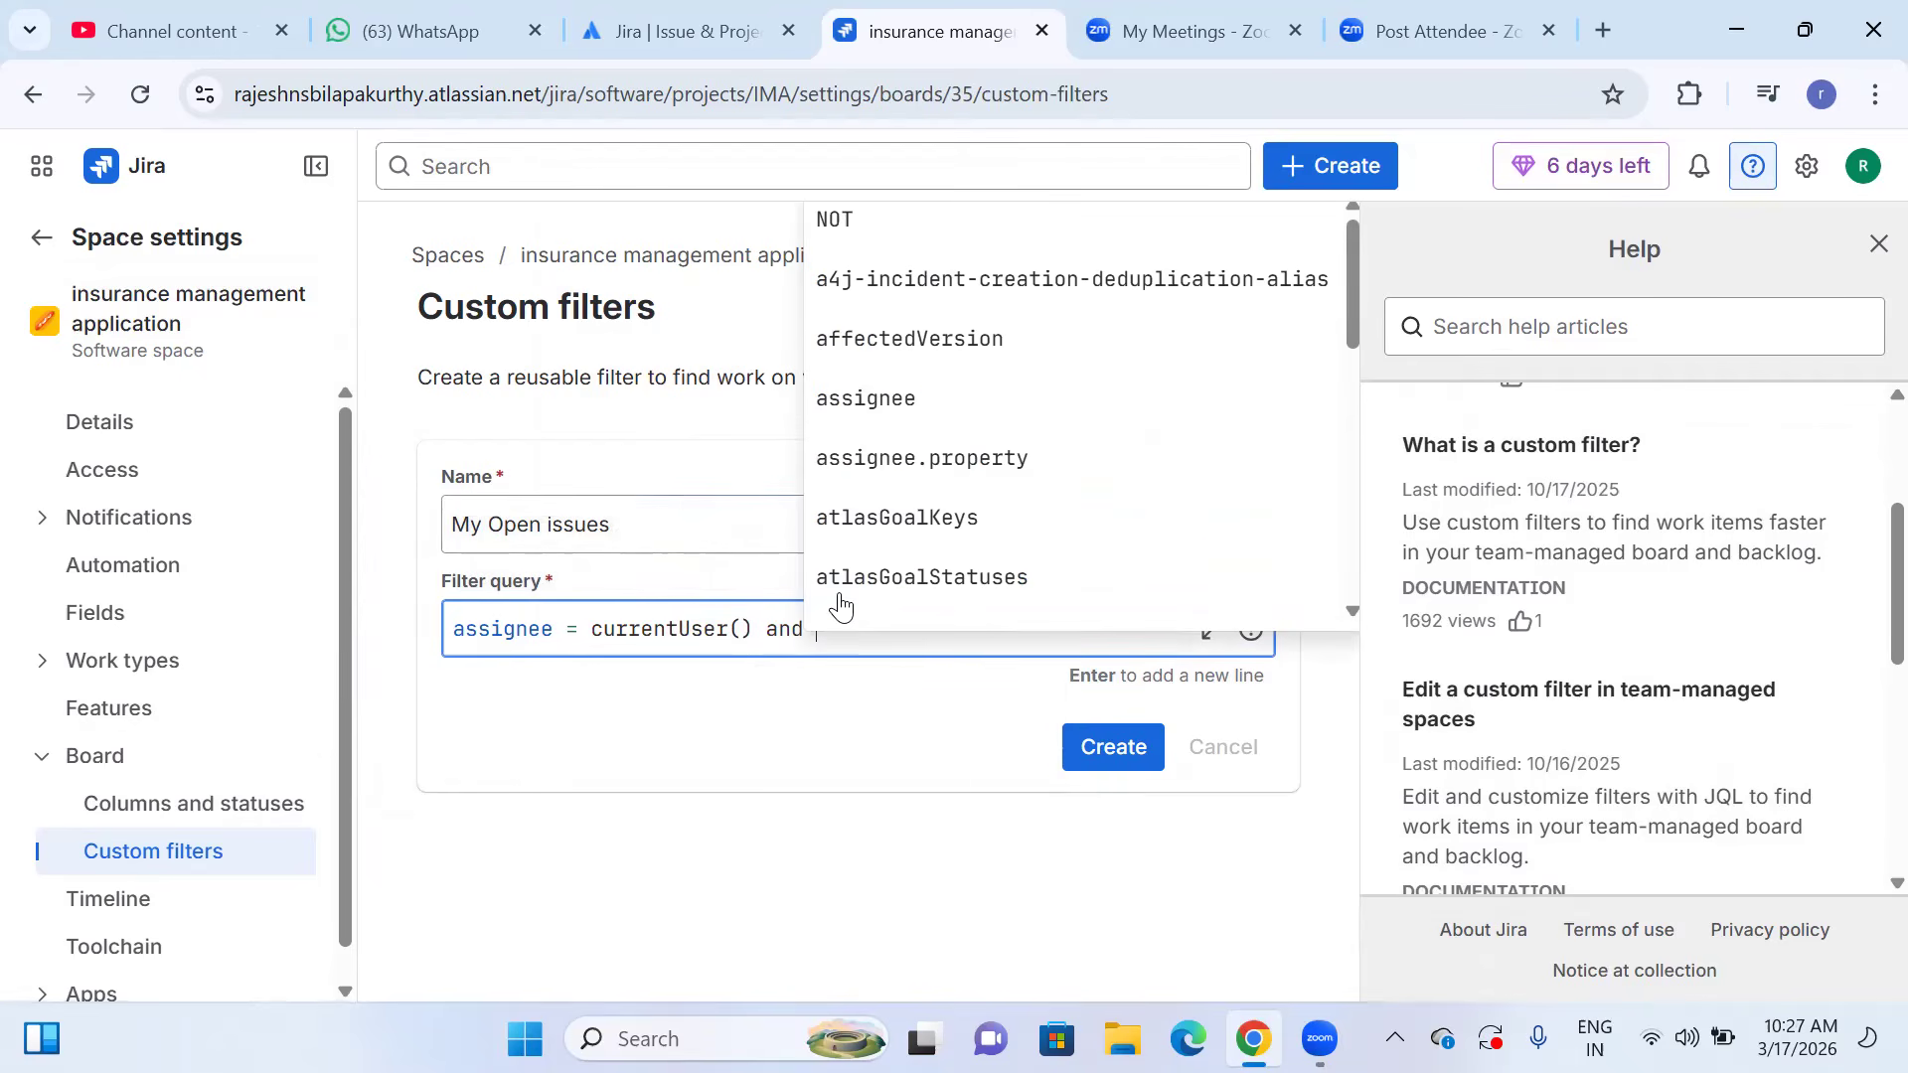
key(BackSpace)
key(BackSpace)
key(BackSpace)
key(BackSpace)
text(AND )
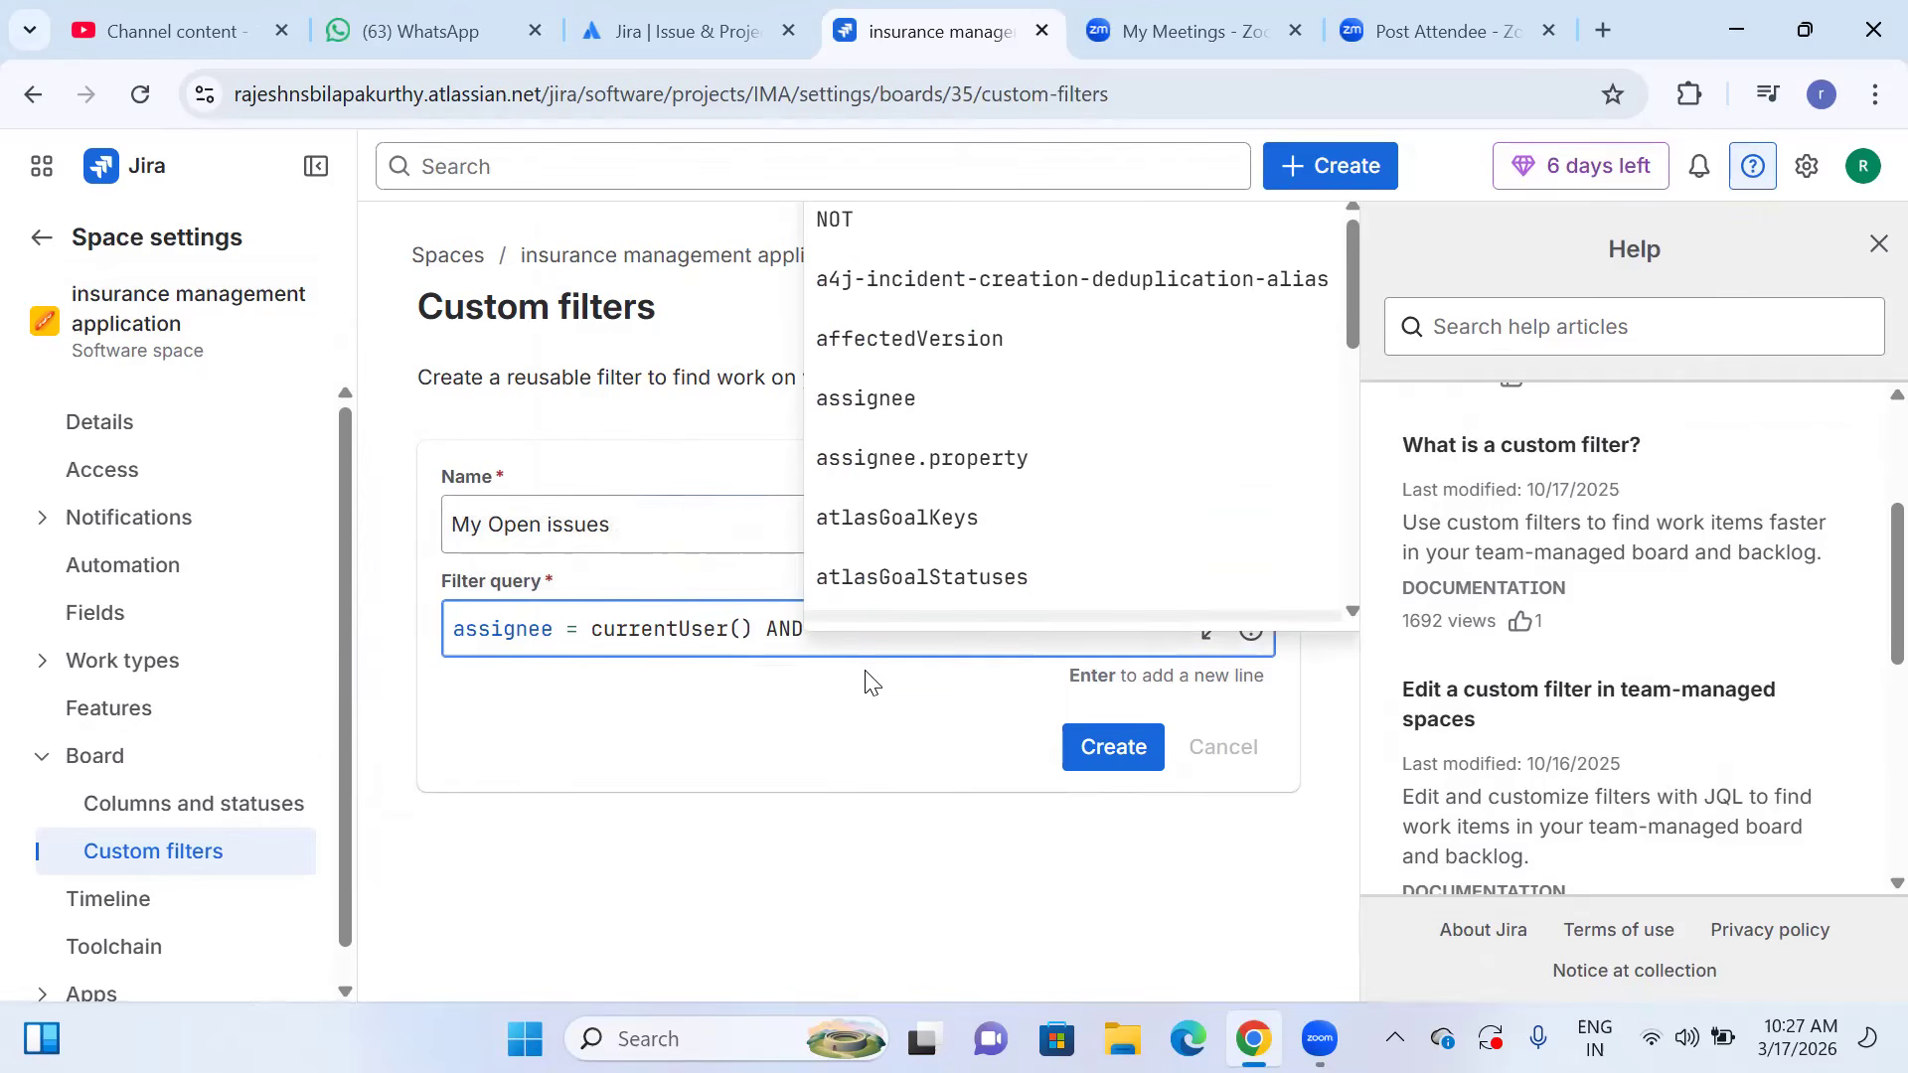
text( stat)
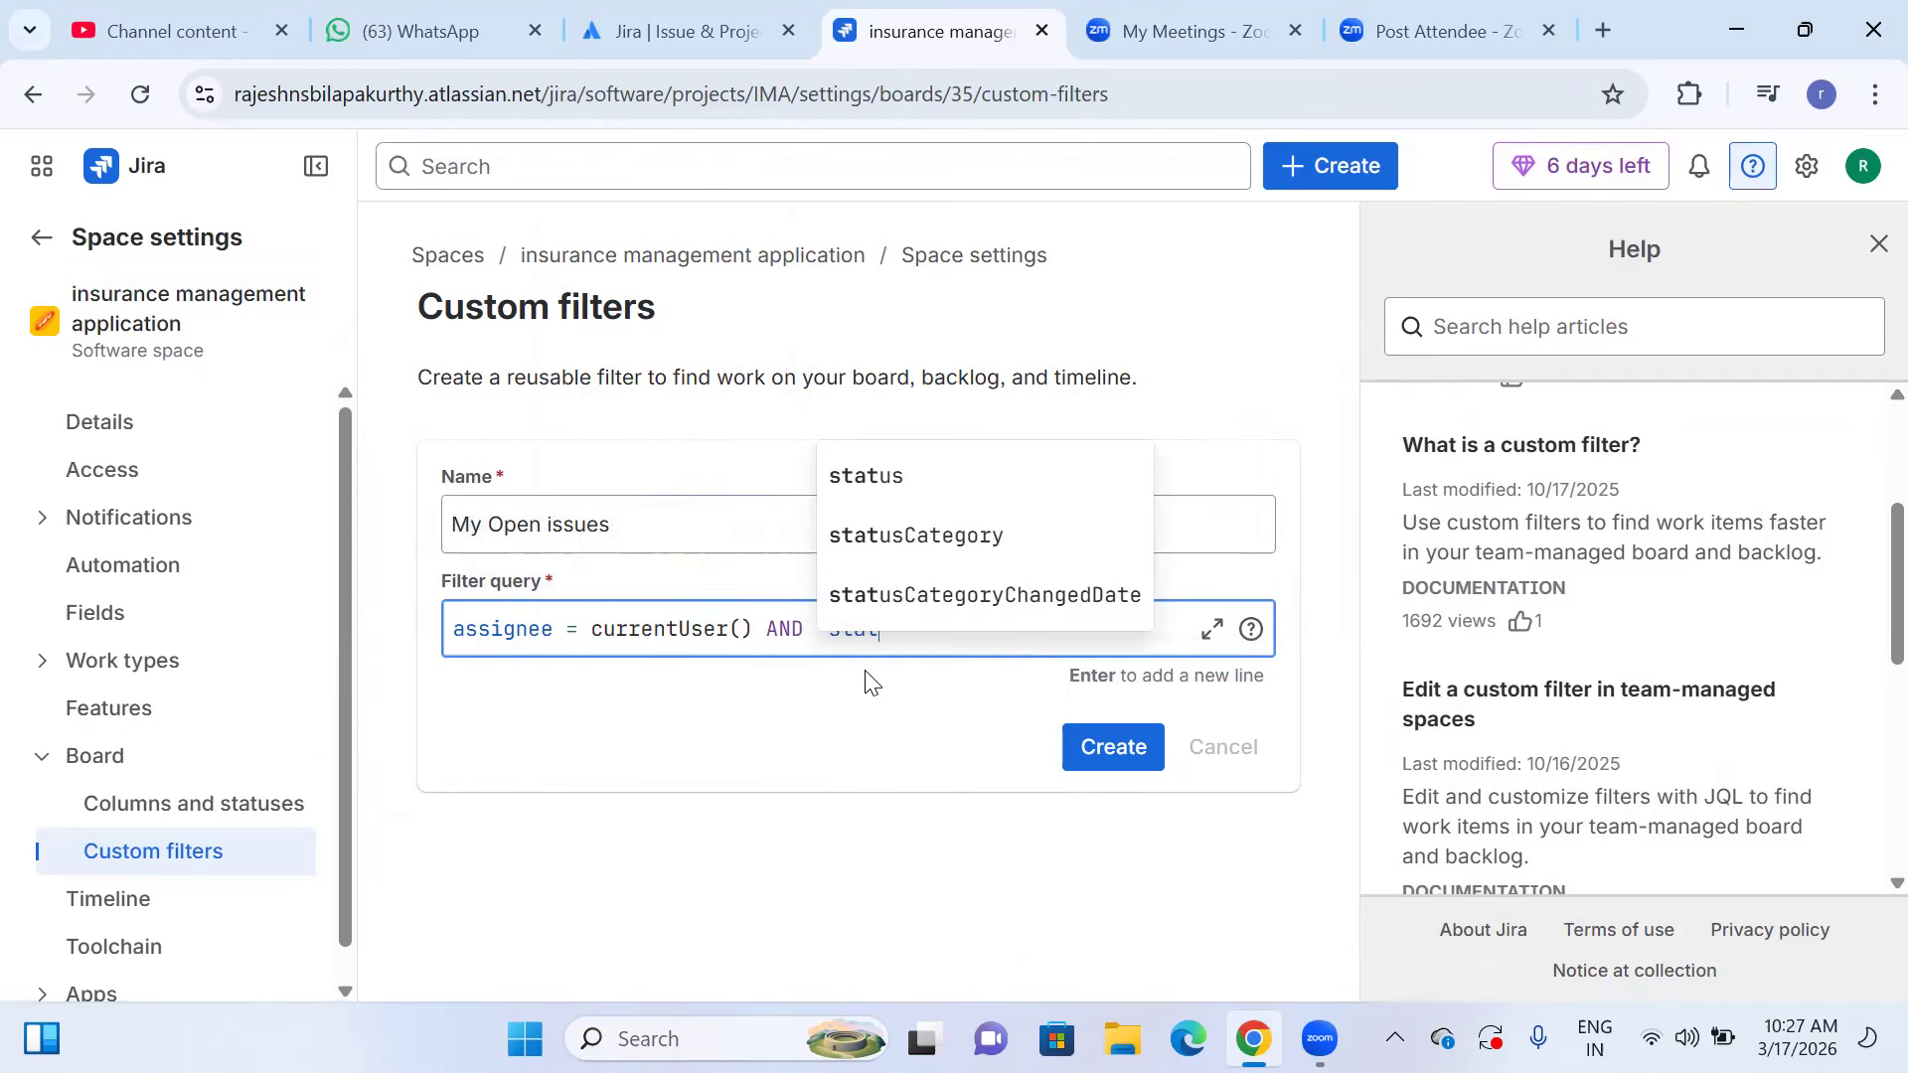
key(Escape)
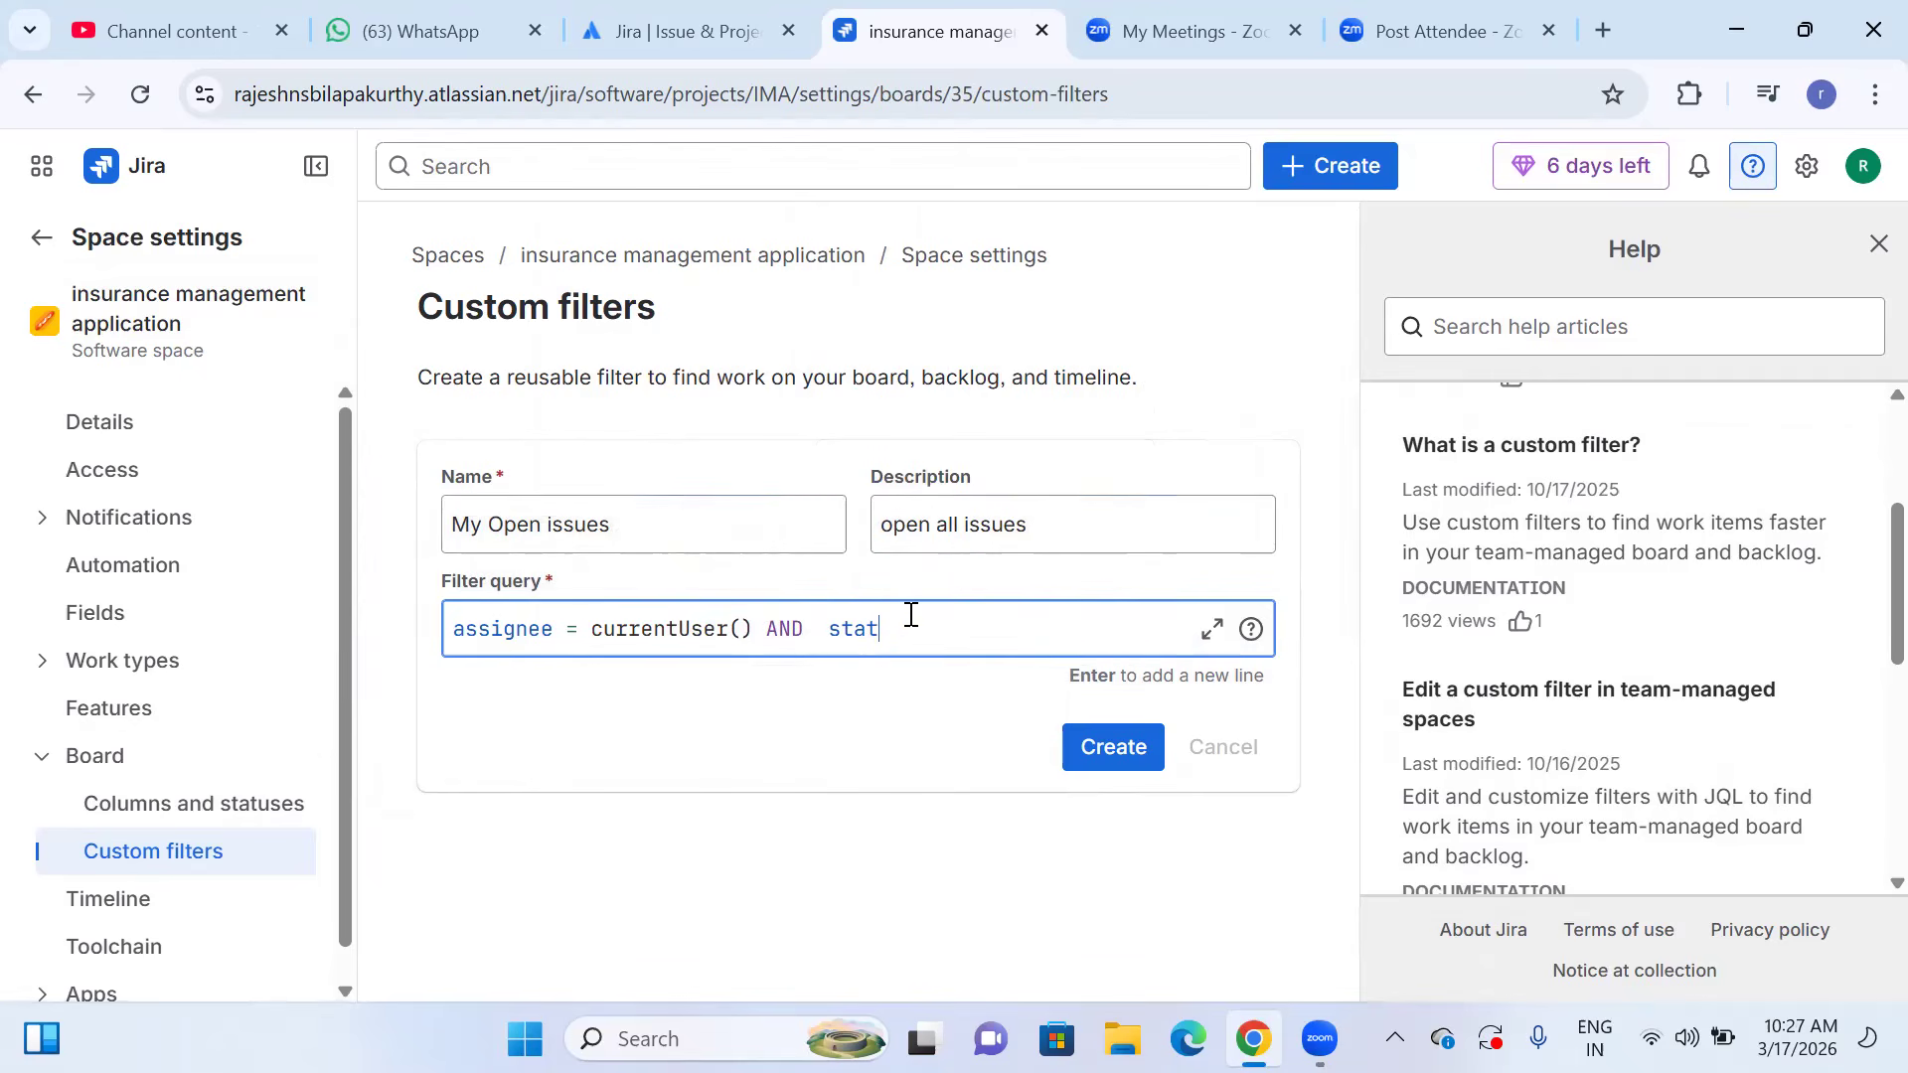
text(us)
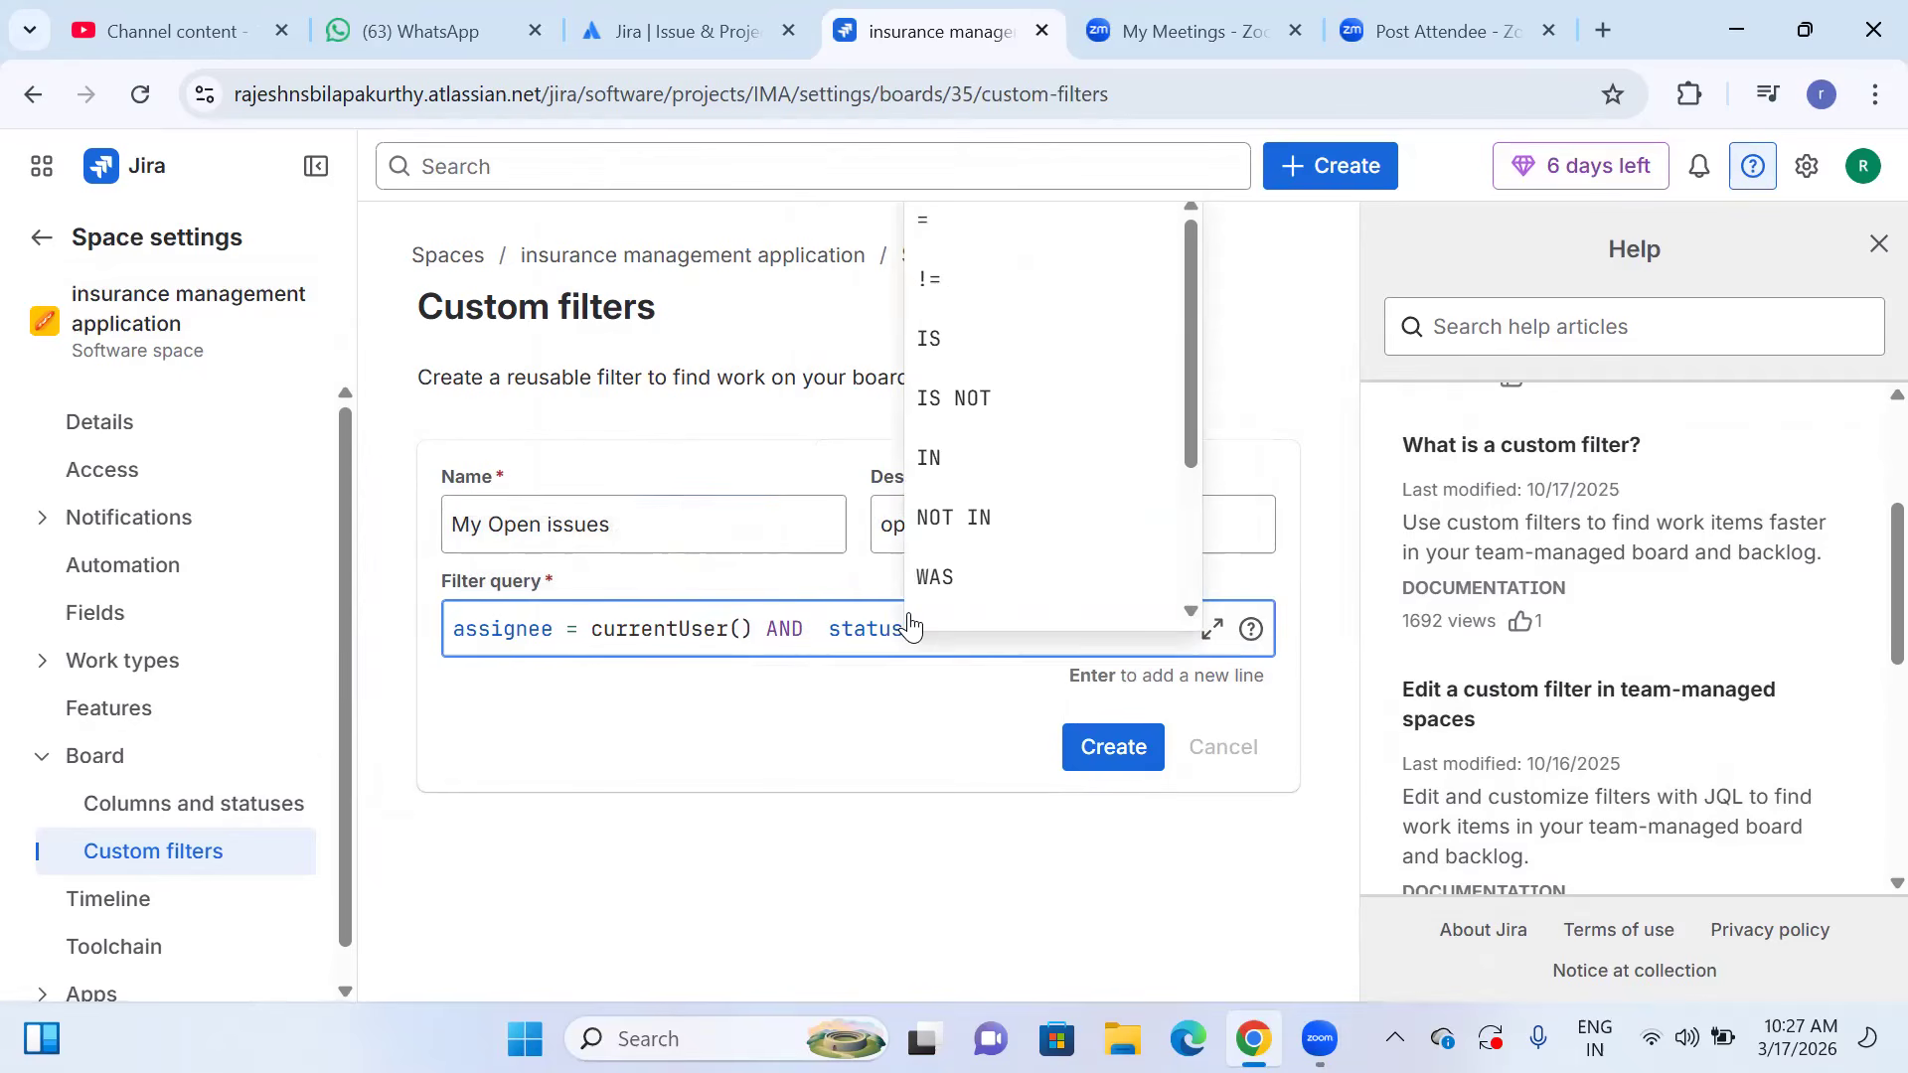
text( =)
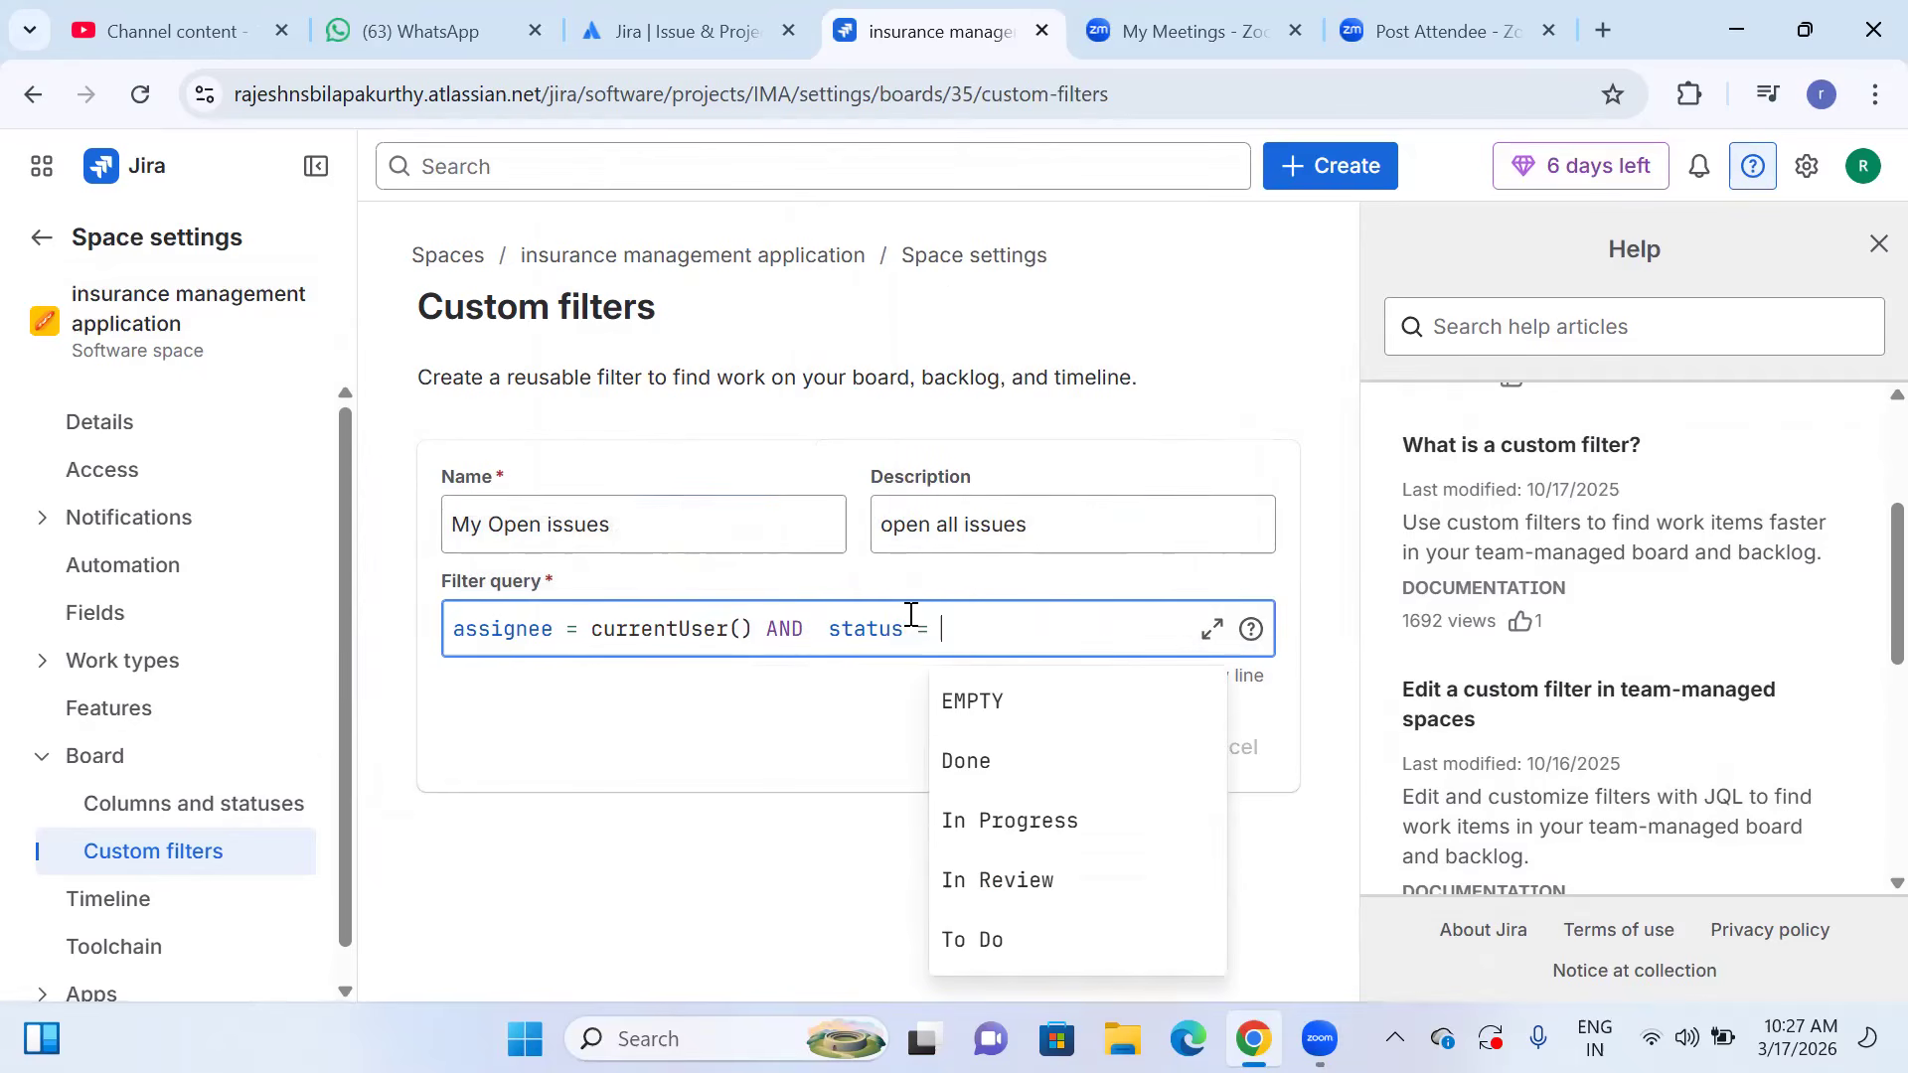
click(966, 765)
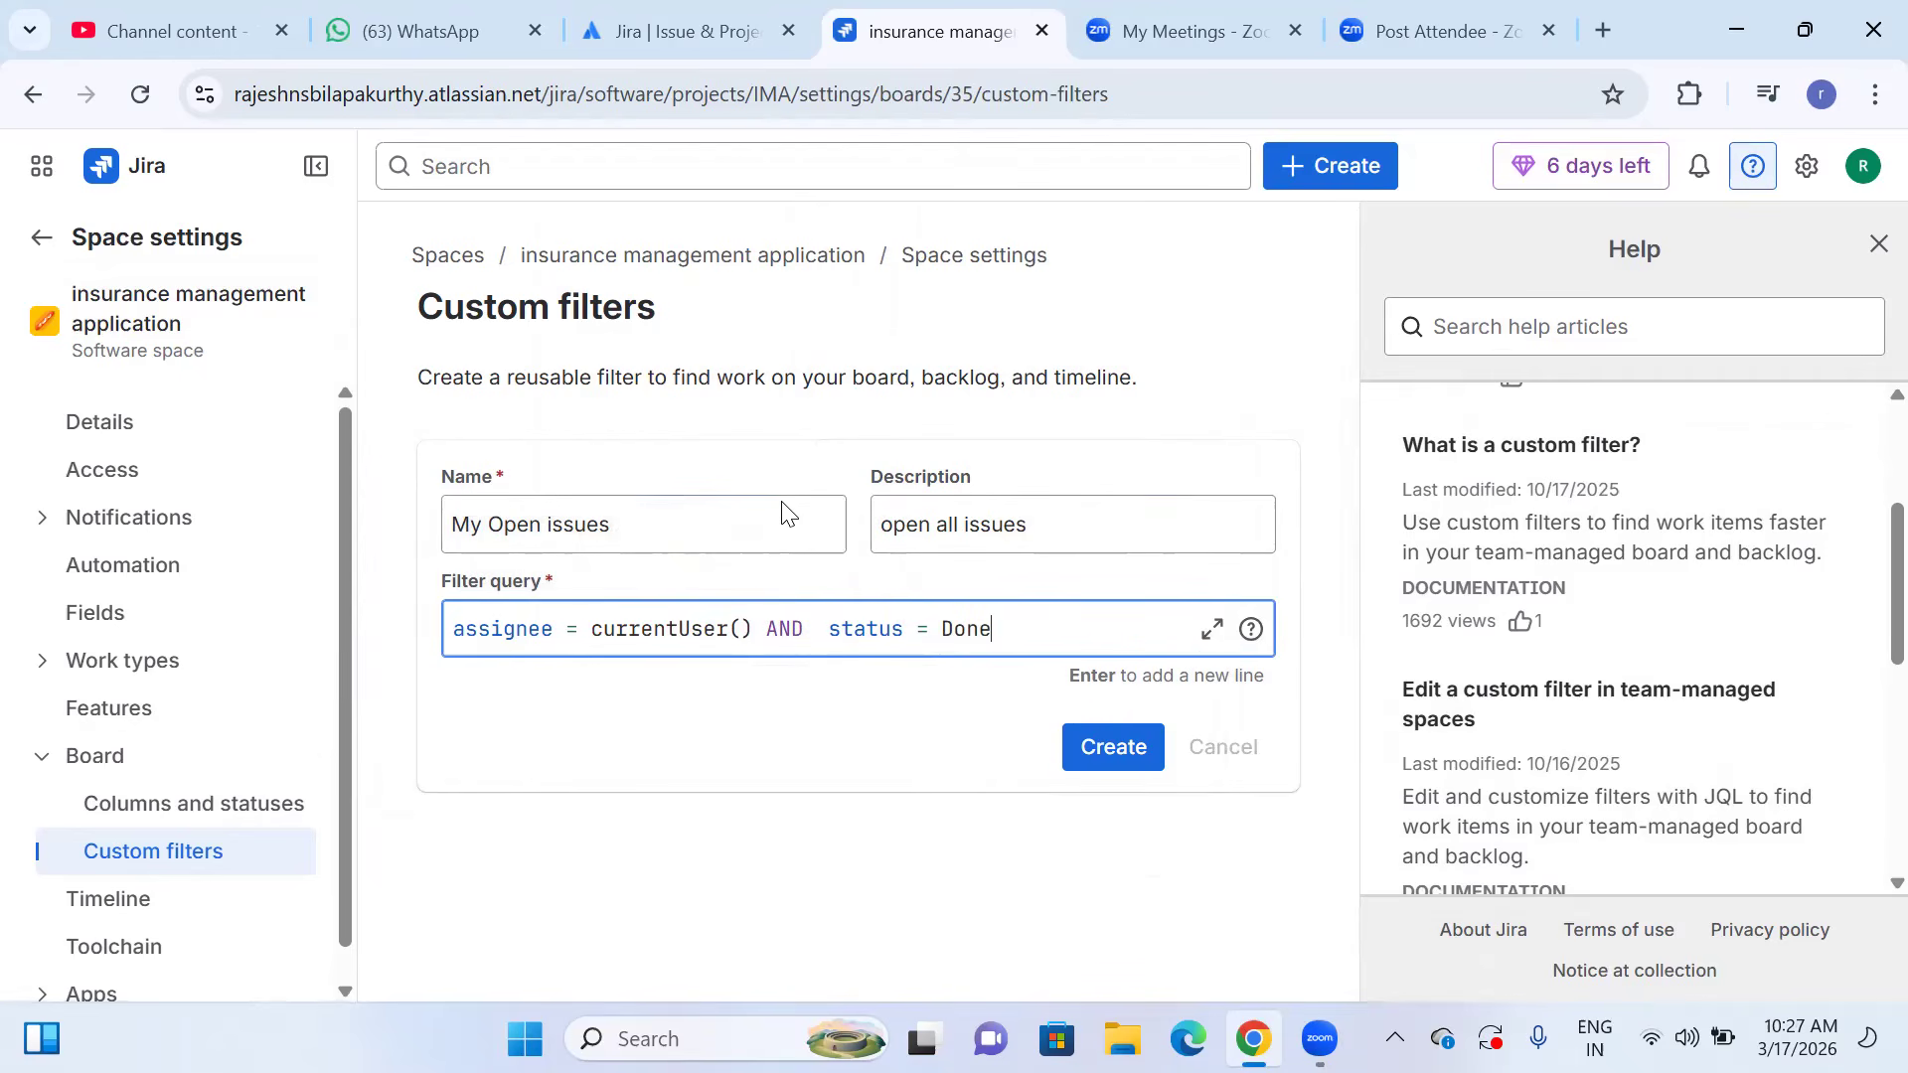
click(1110, 761)
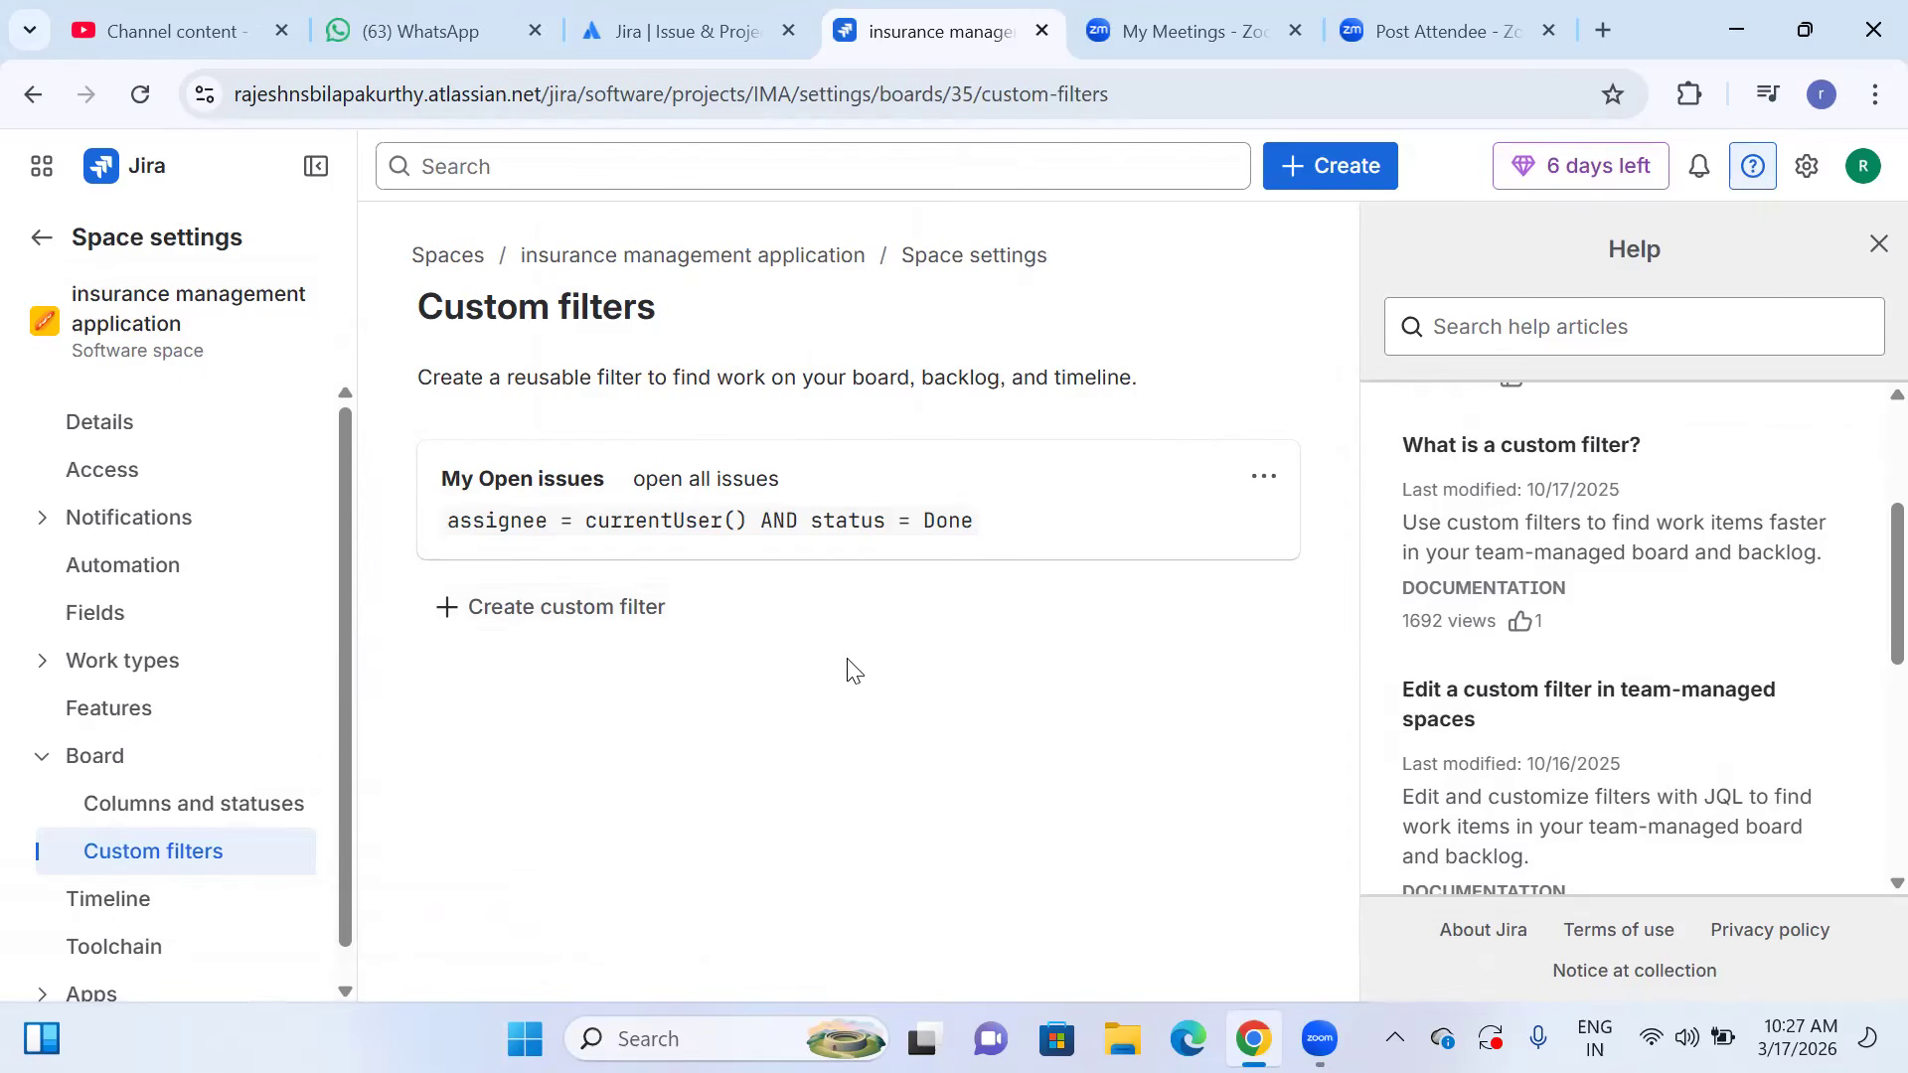
Start another custom filter and name it "High Priority Bugs".
click(566, 610)
click(611, 684)
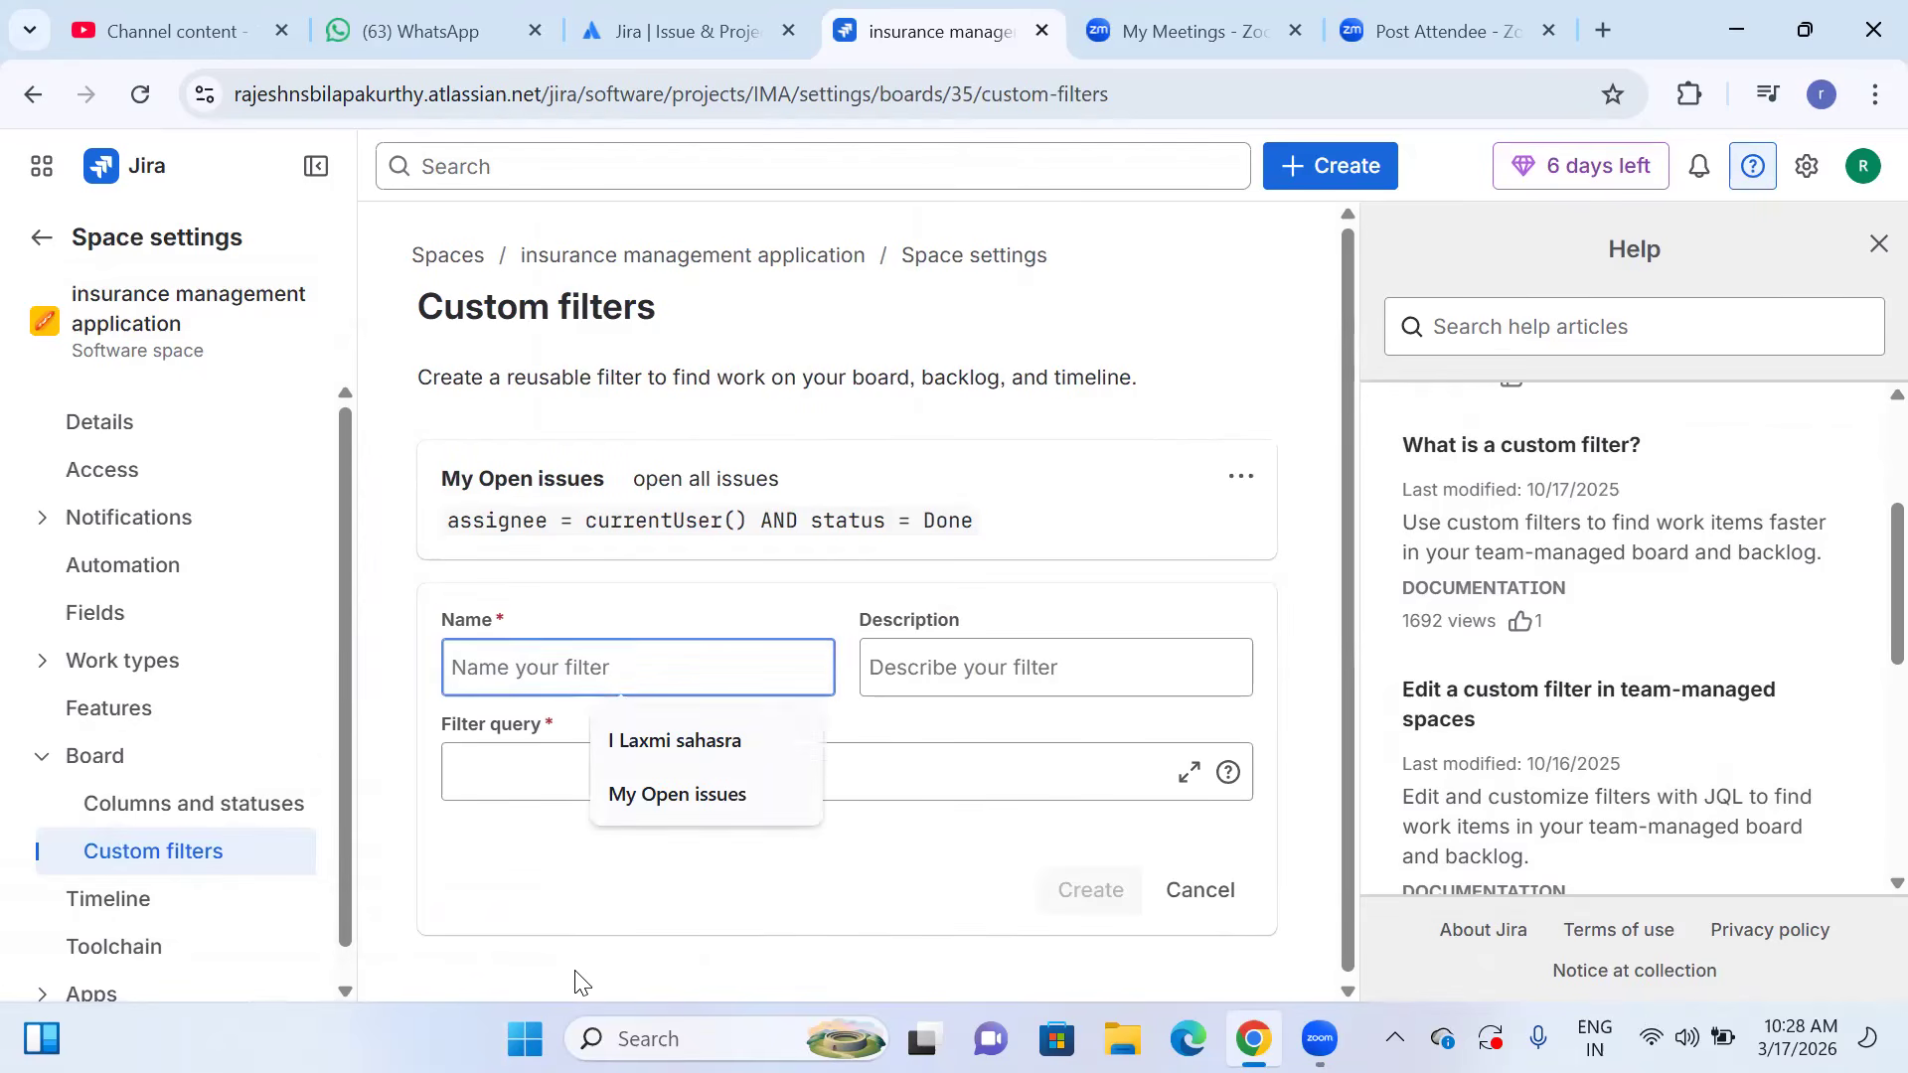
click(581, 929)
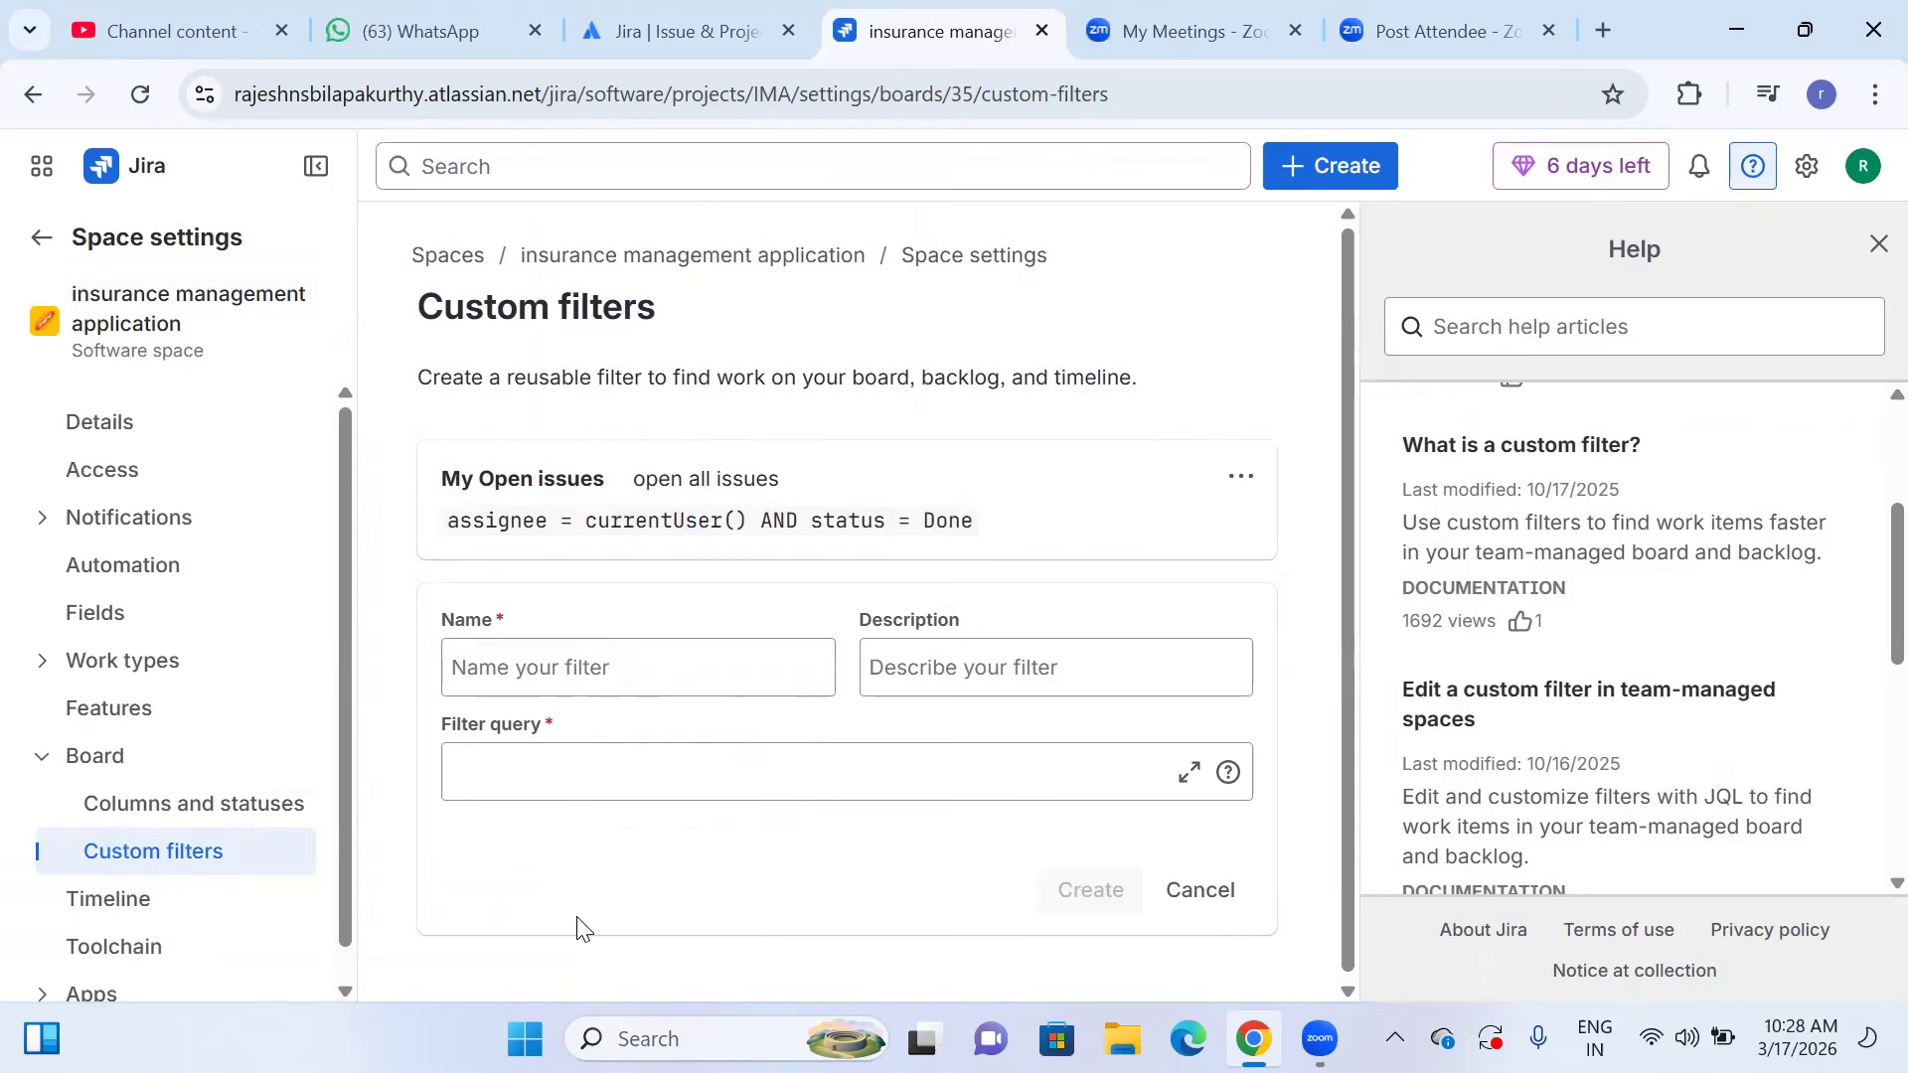
click(523, 682)
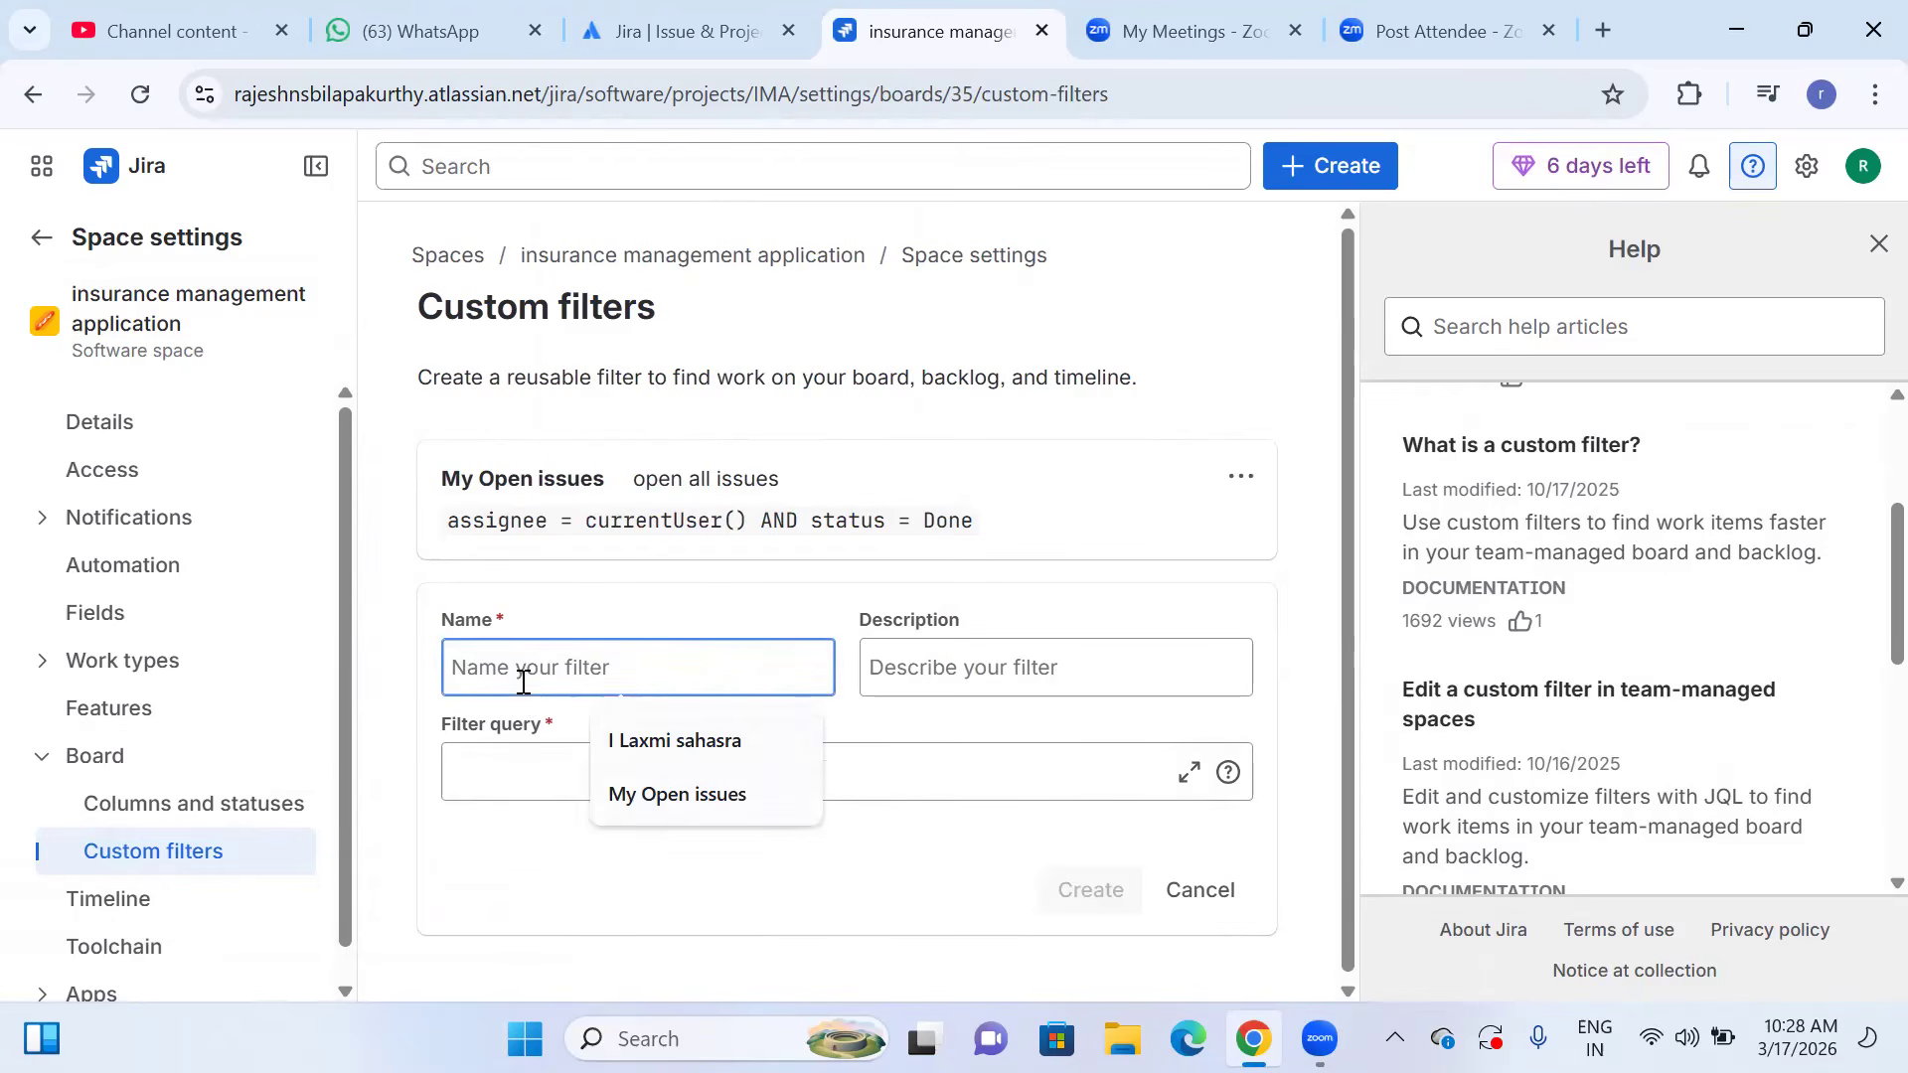
text(Hih)
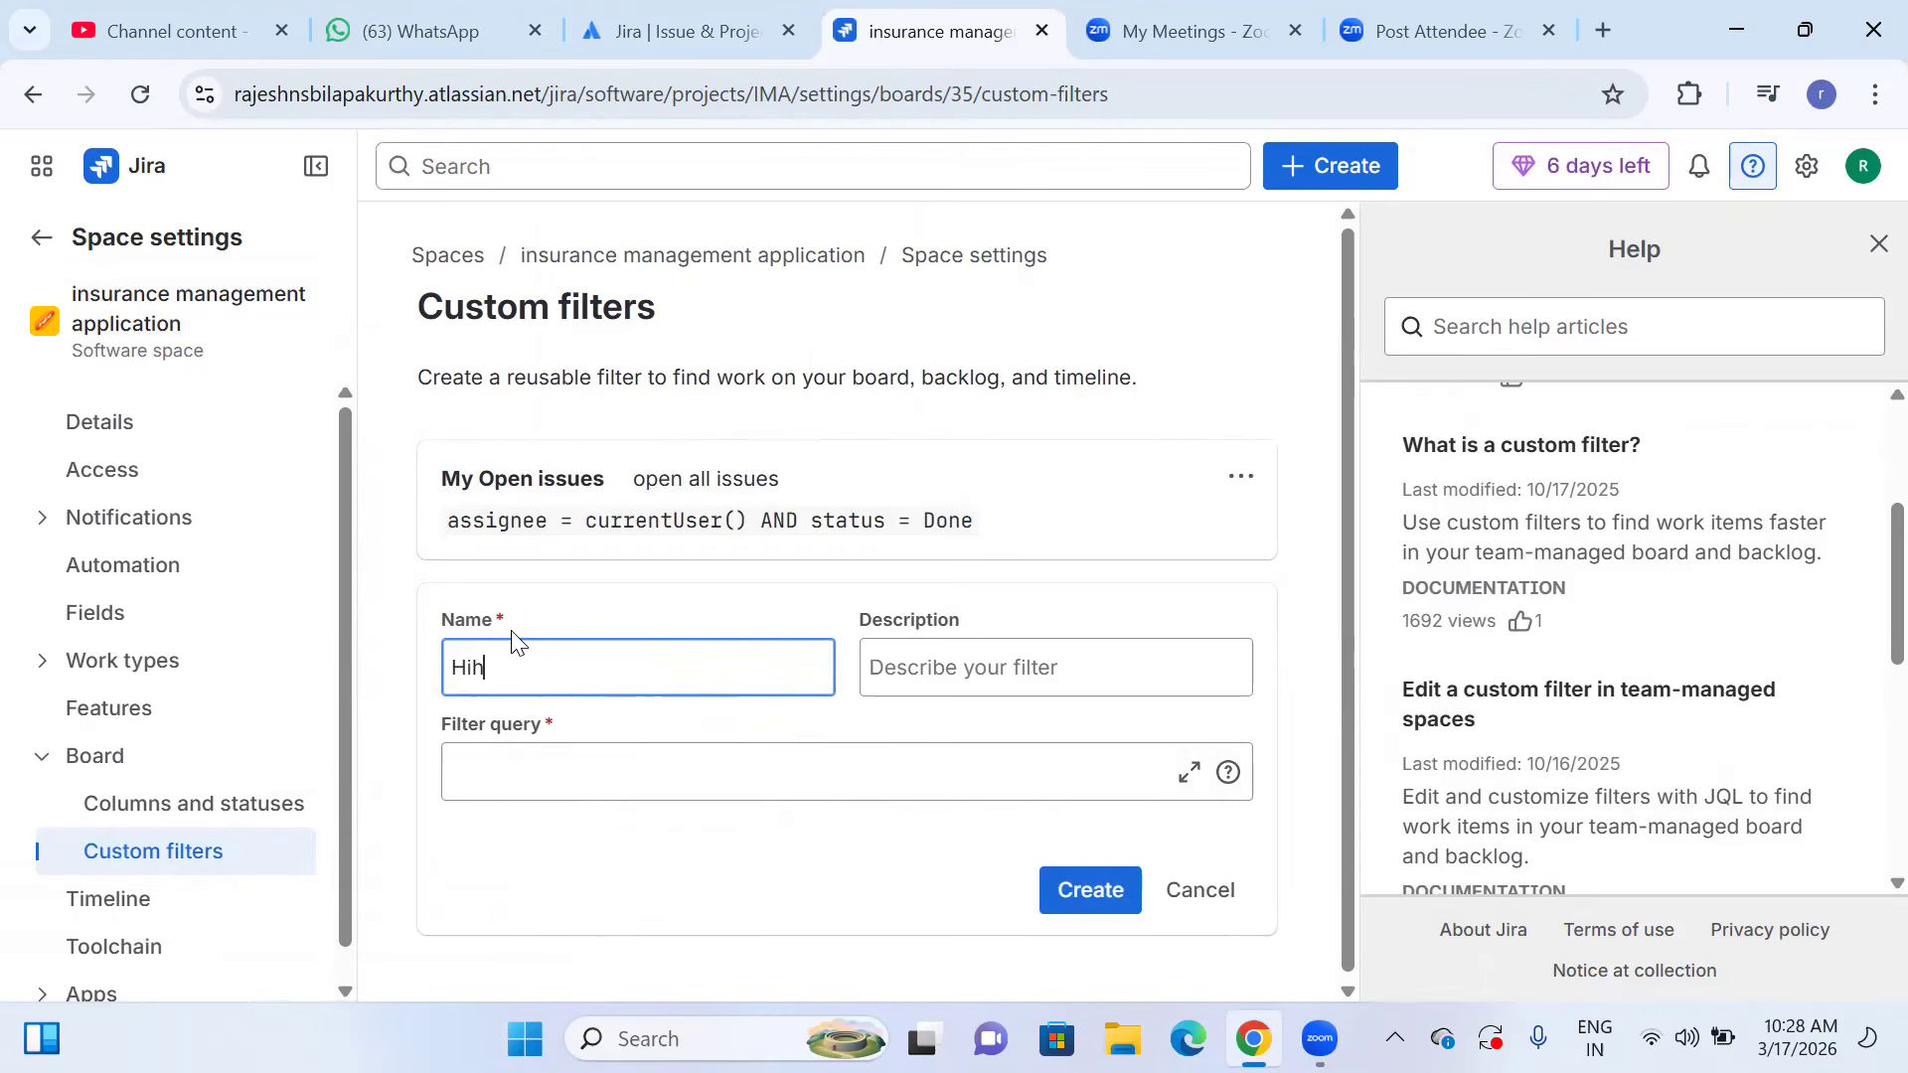
key(BackSpace)
text(gh Priority Bugs)
Enter "identify all High Priority Bugs" as the description of the new filter.
click(1046, 663)
text(identof)
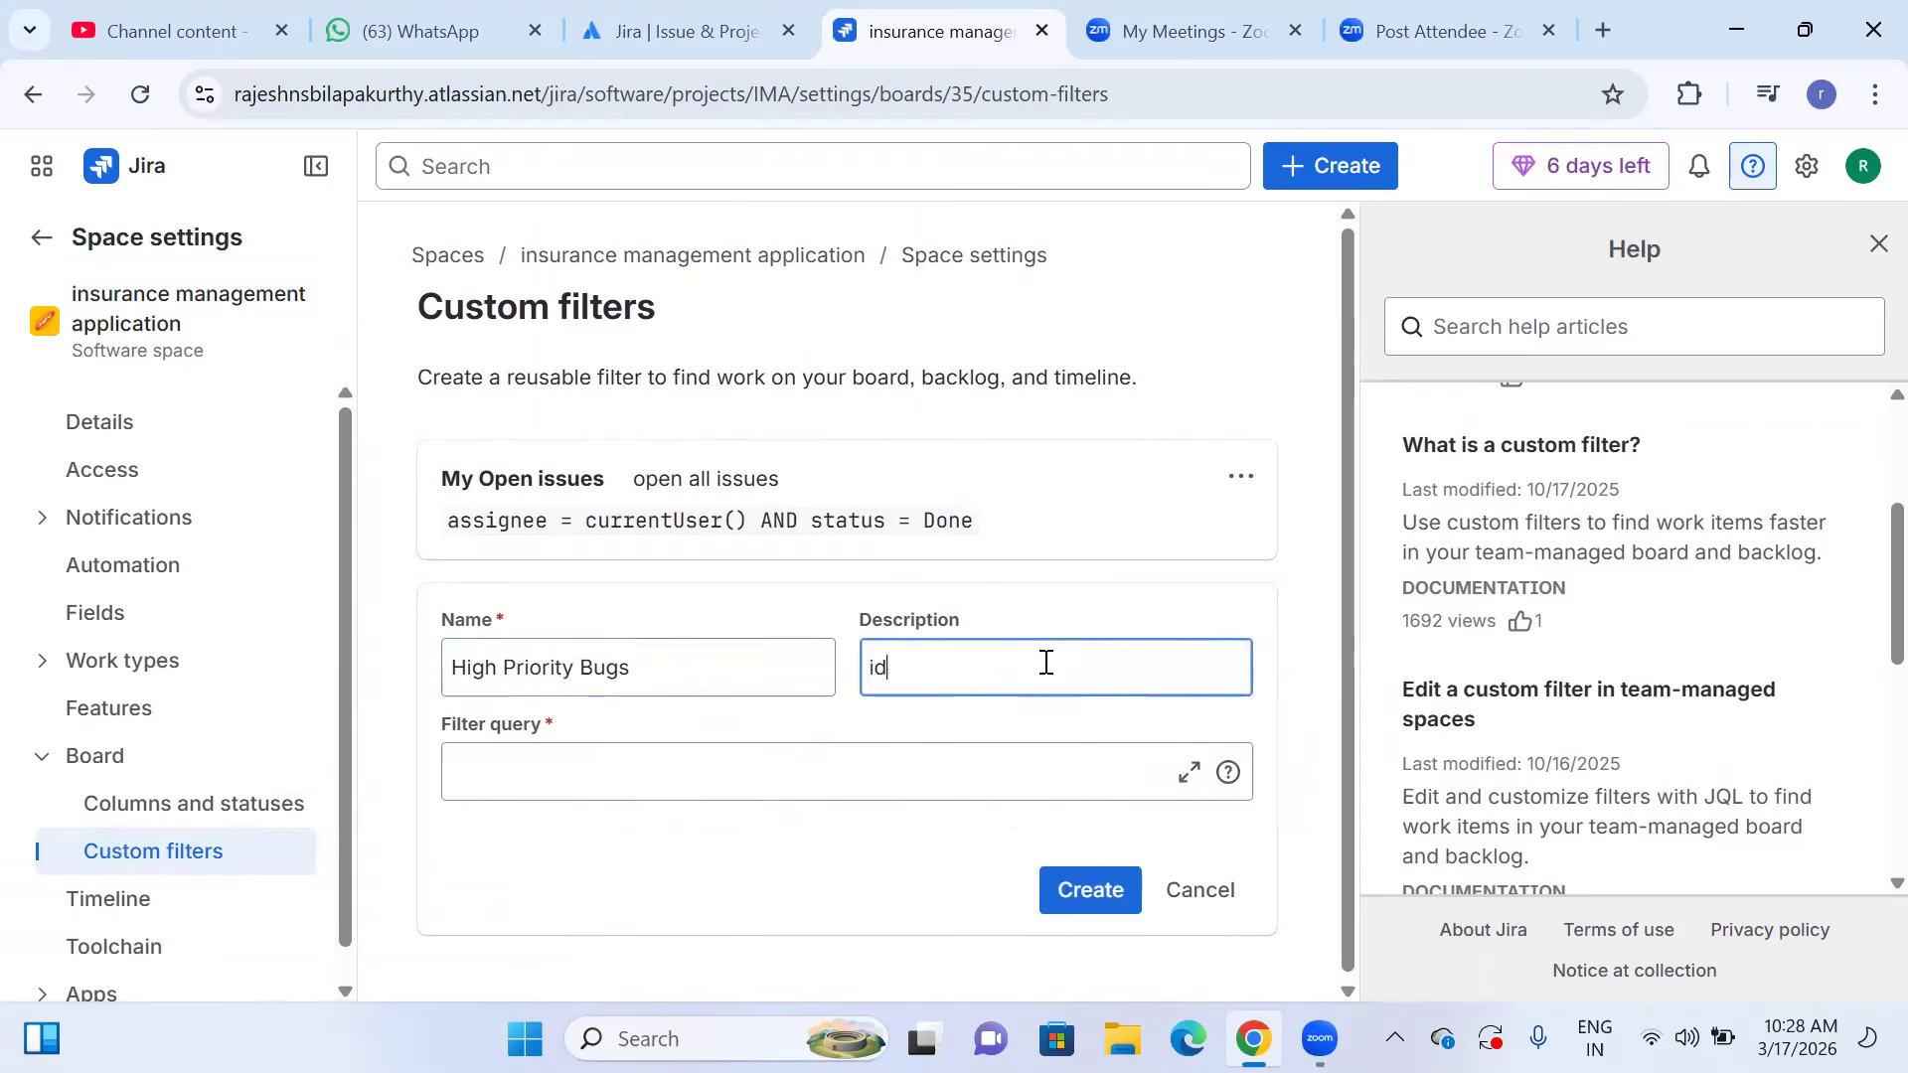
key(BackSpace)
key(BackSpace)
text(ify all HigH)
key(BackSpace)
key(BackSpace)
text(h )
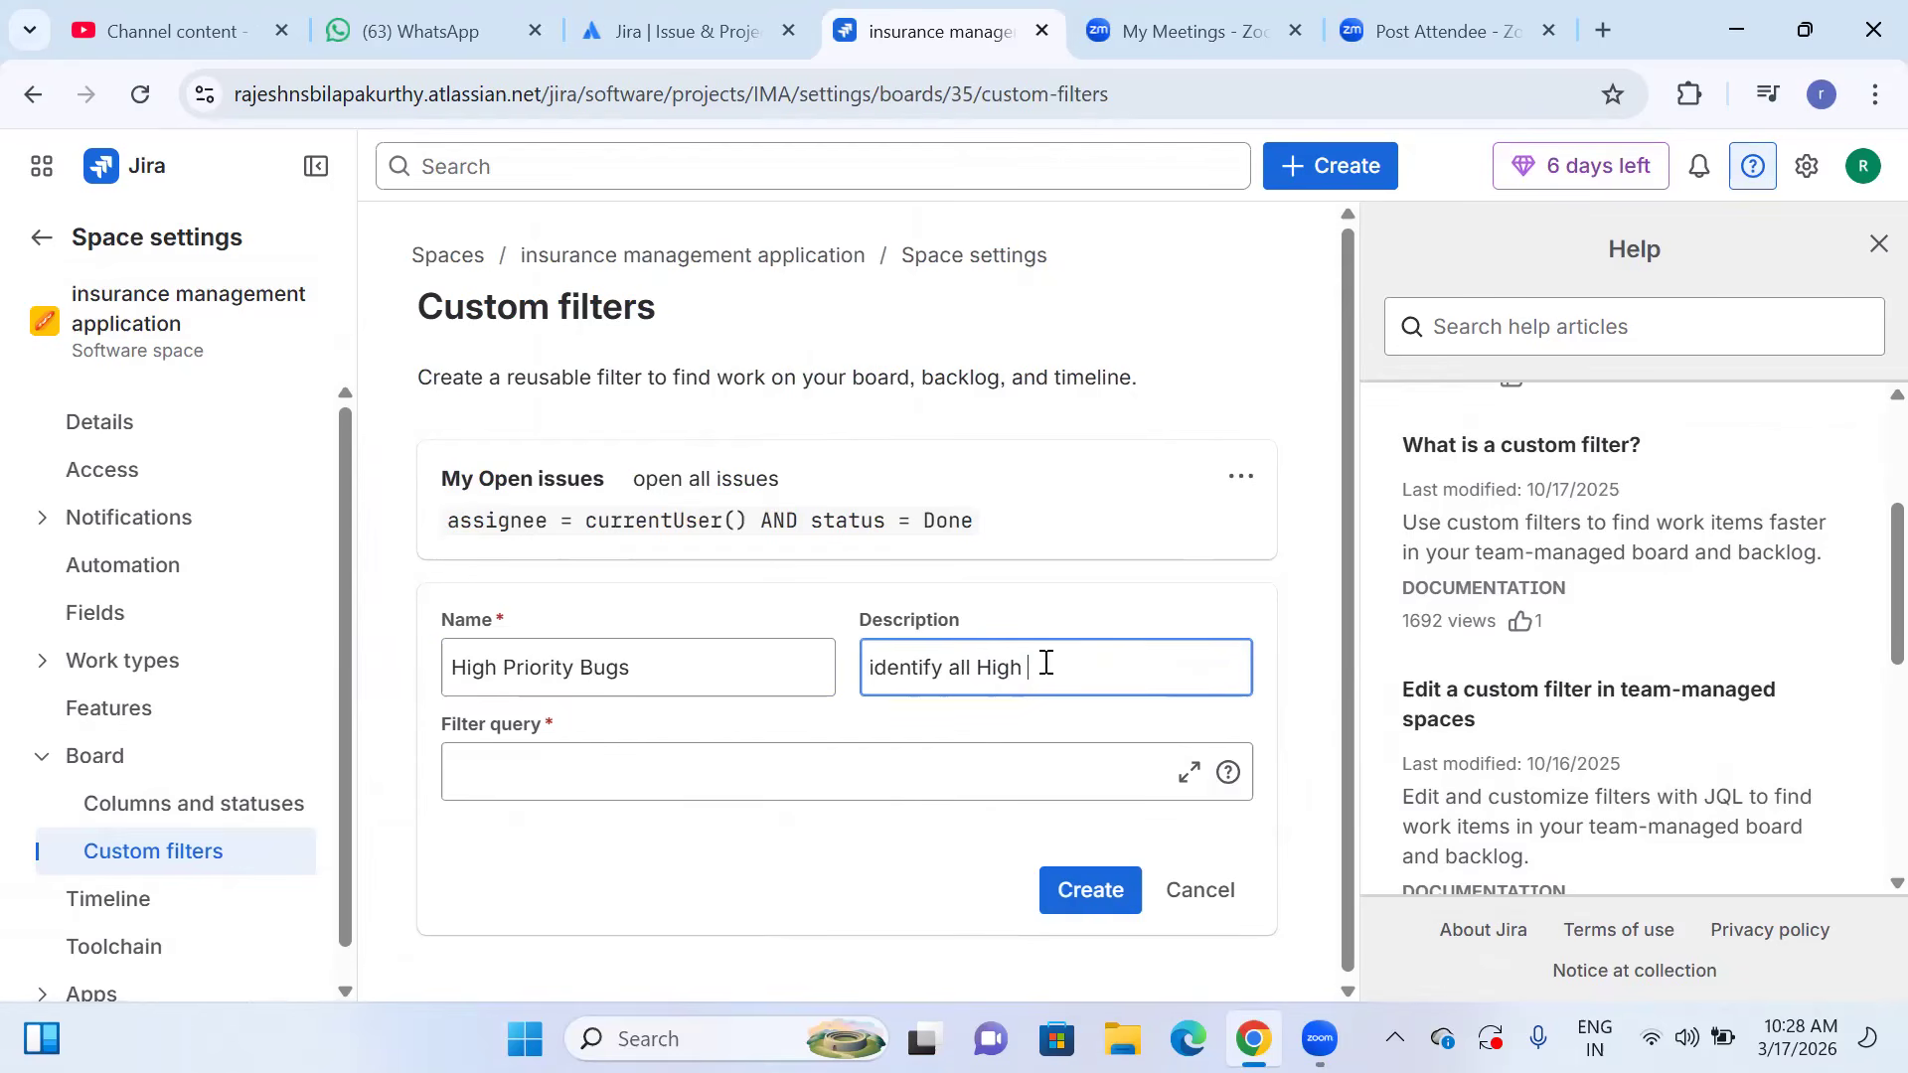
text(Prioty)
key(BackSpace)
key(BackSpace)
key(BackSpace)
key(BackSpace)
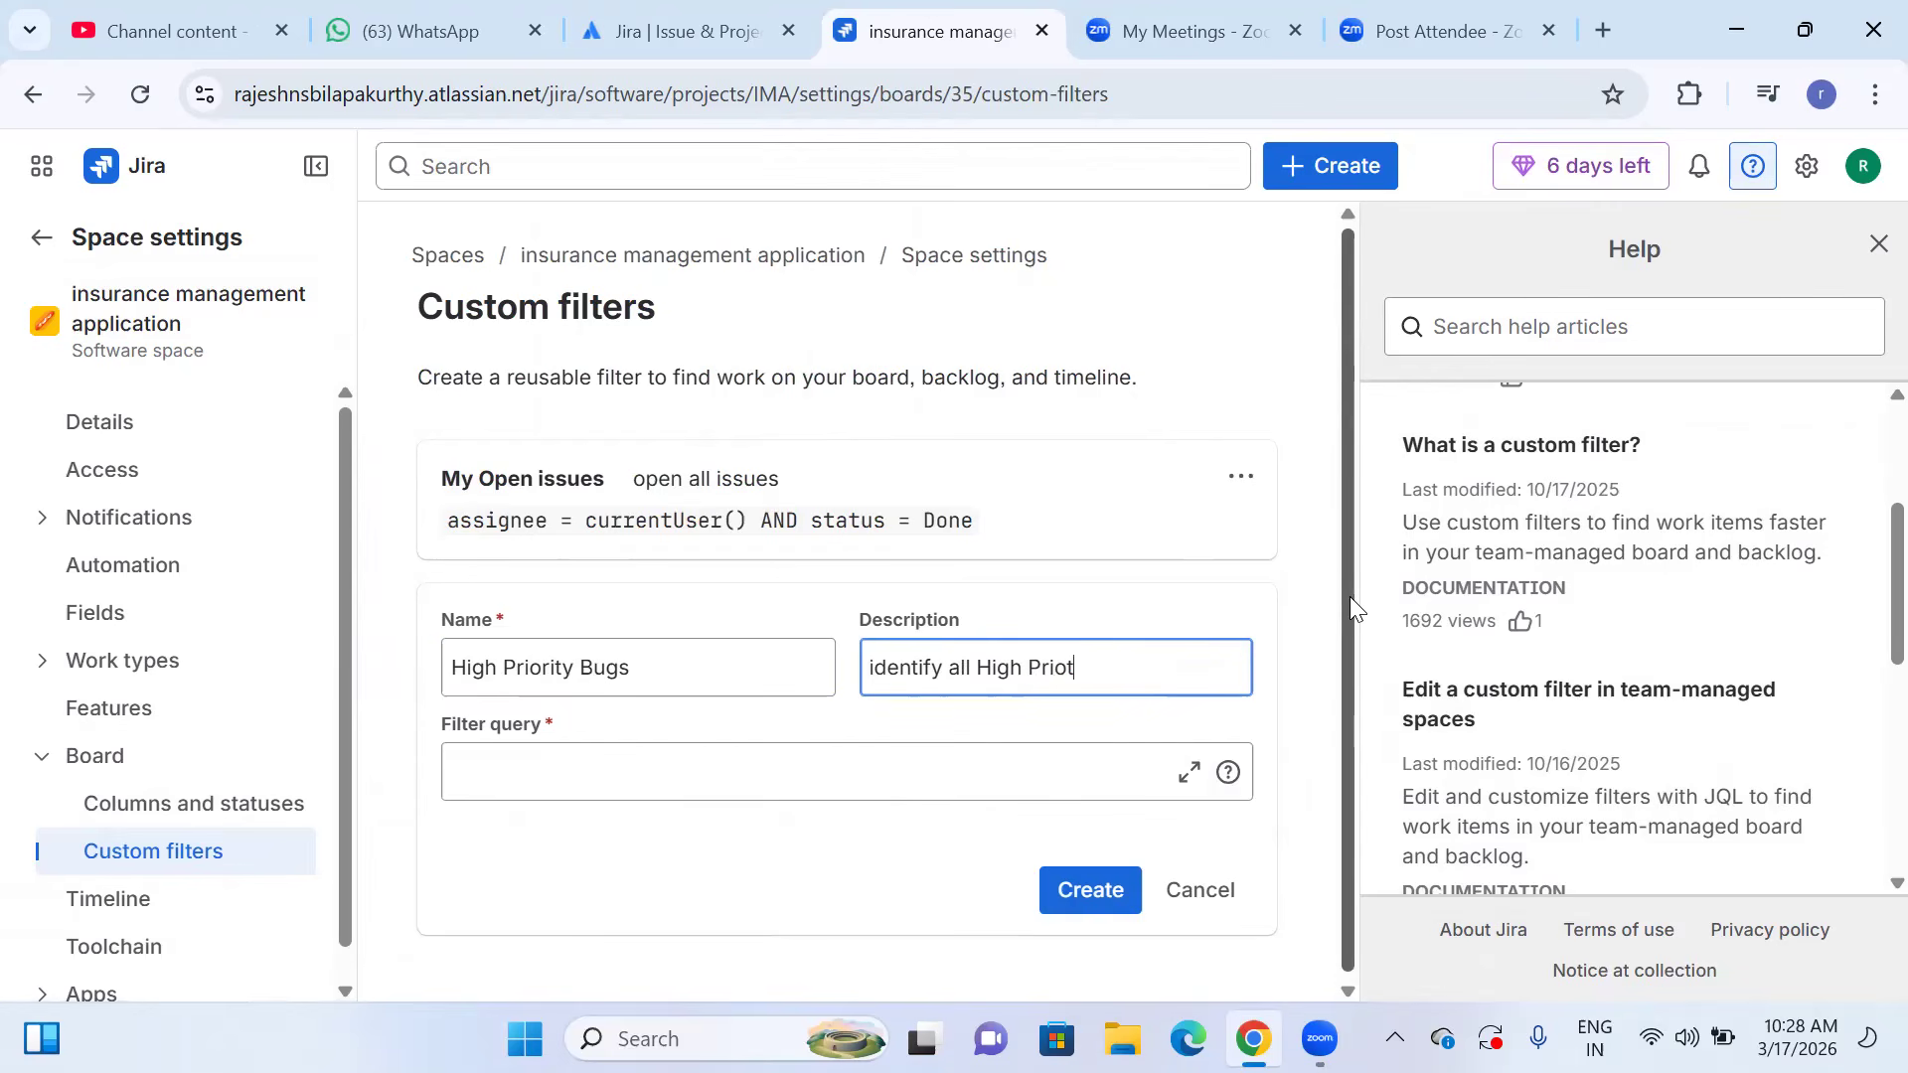
text(ority Bugs)
Start the High Priority Bugs filter query with the condition issuetype = Bug.
click(637, 764)
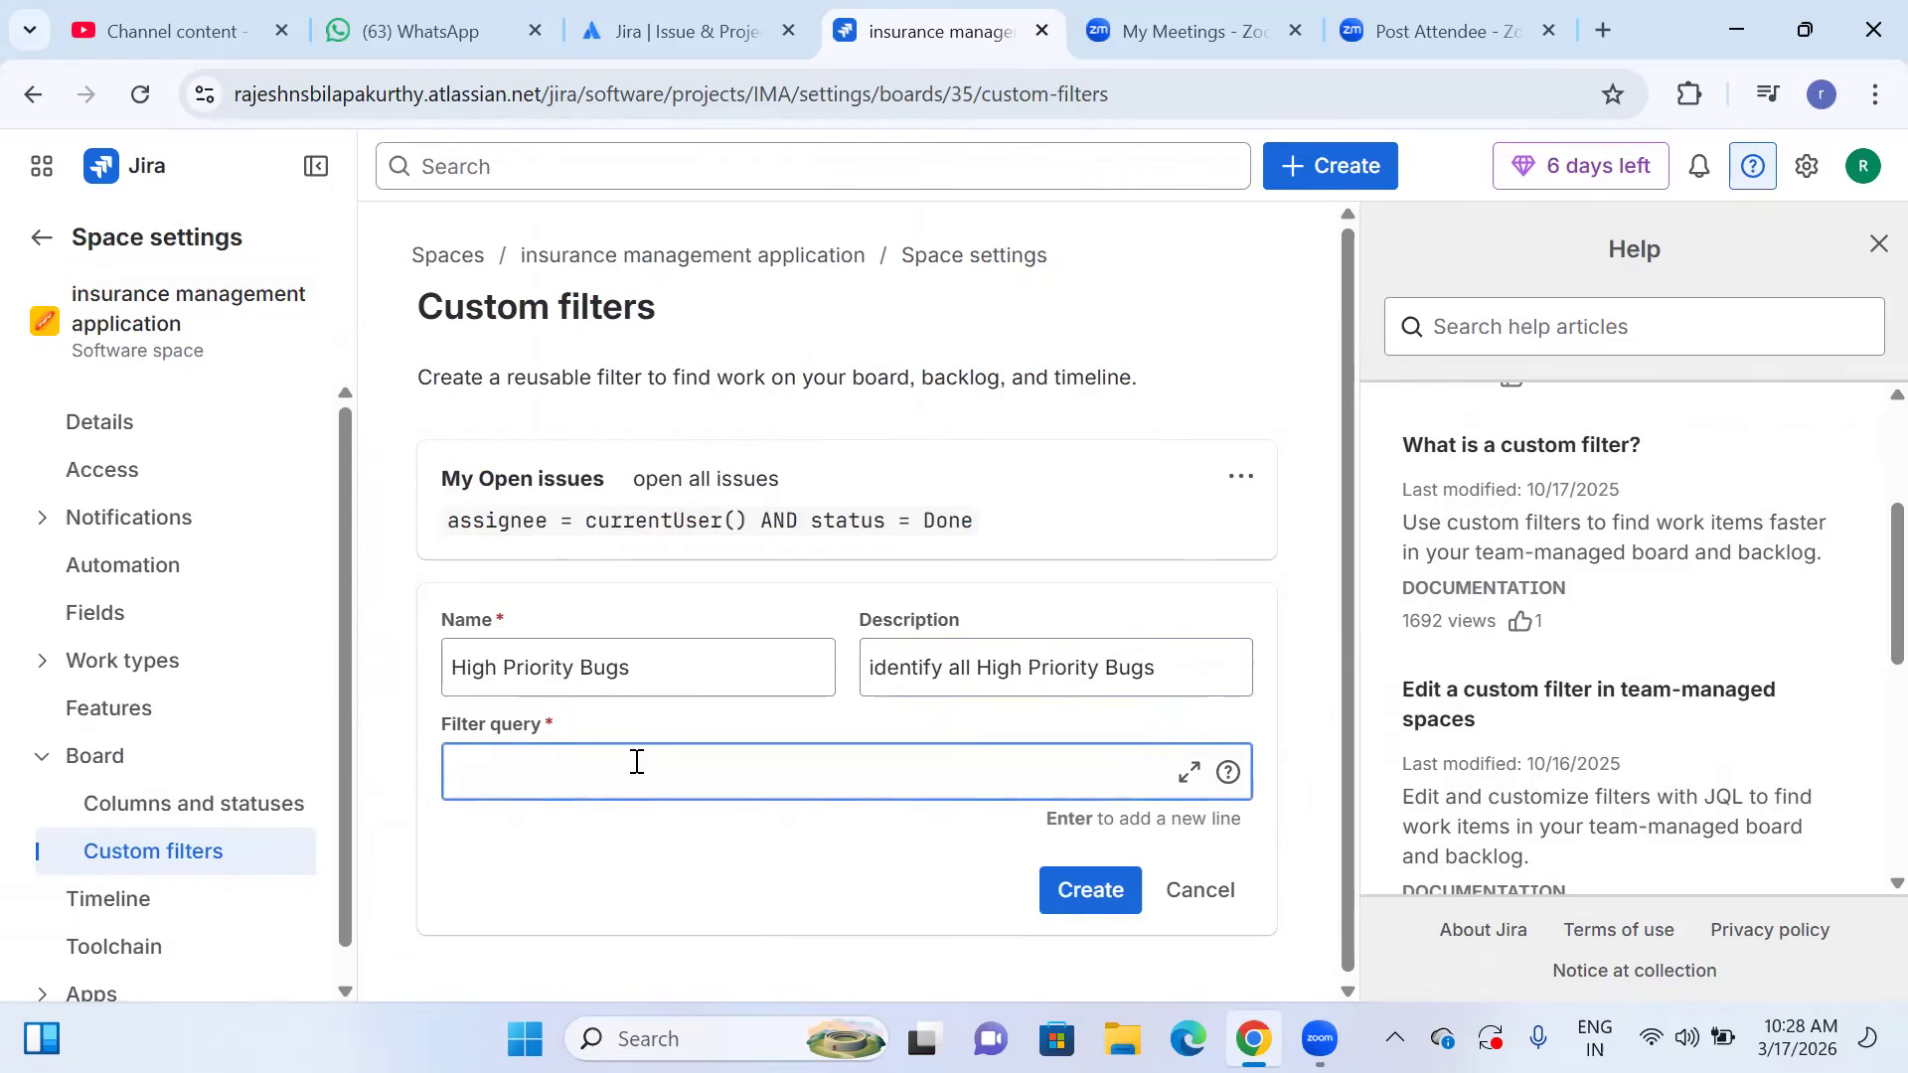
text(issue ty)
key(BackSpace)
key(BackSpace)
key(BackSpace)
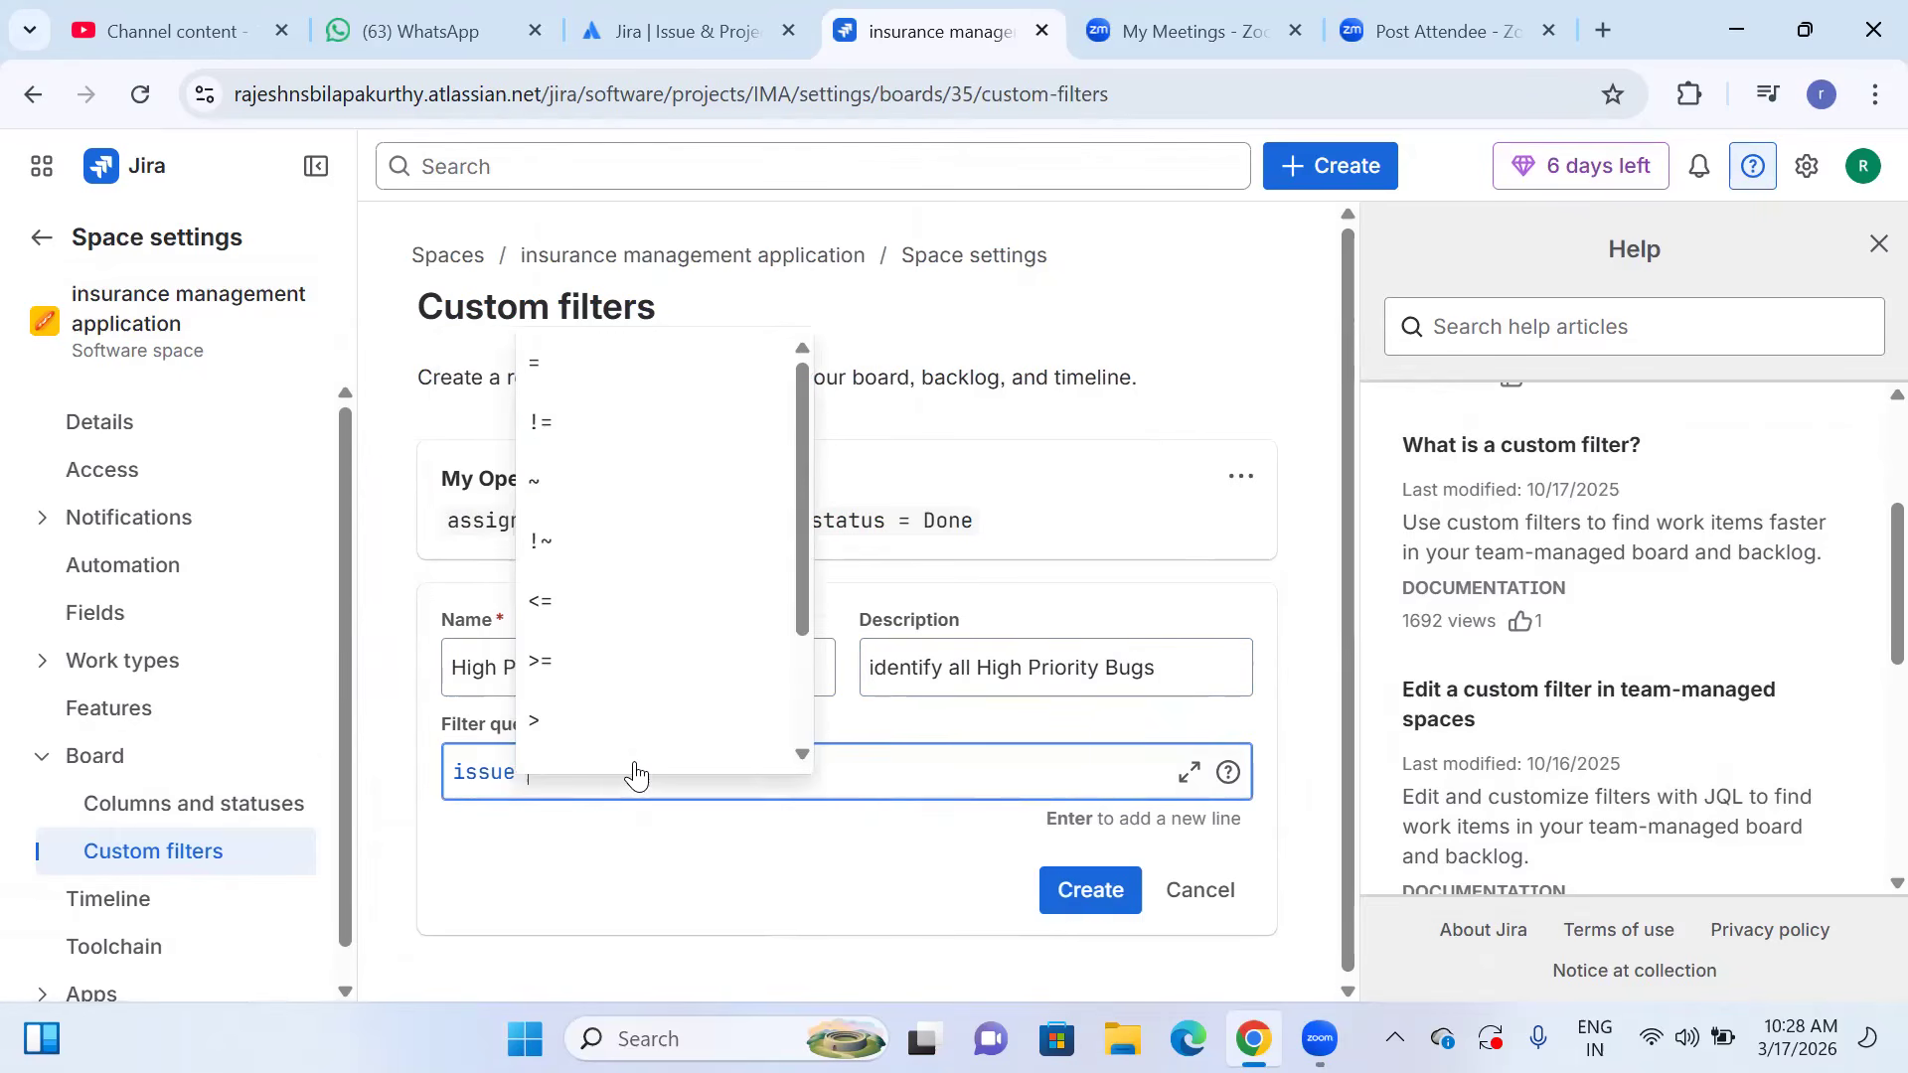
text(ty)
key(BackSpace)
key(BackSpace)
key(BackSpace)
text(ty)
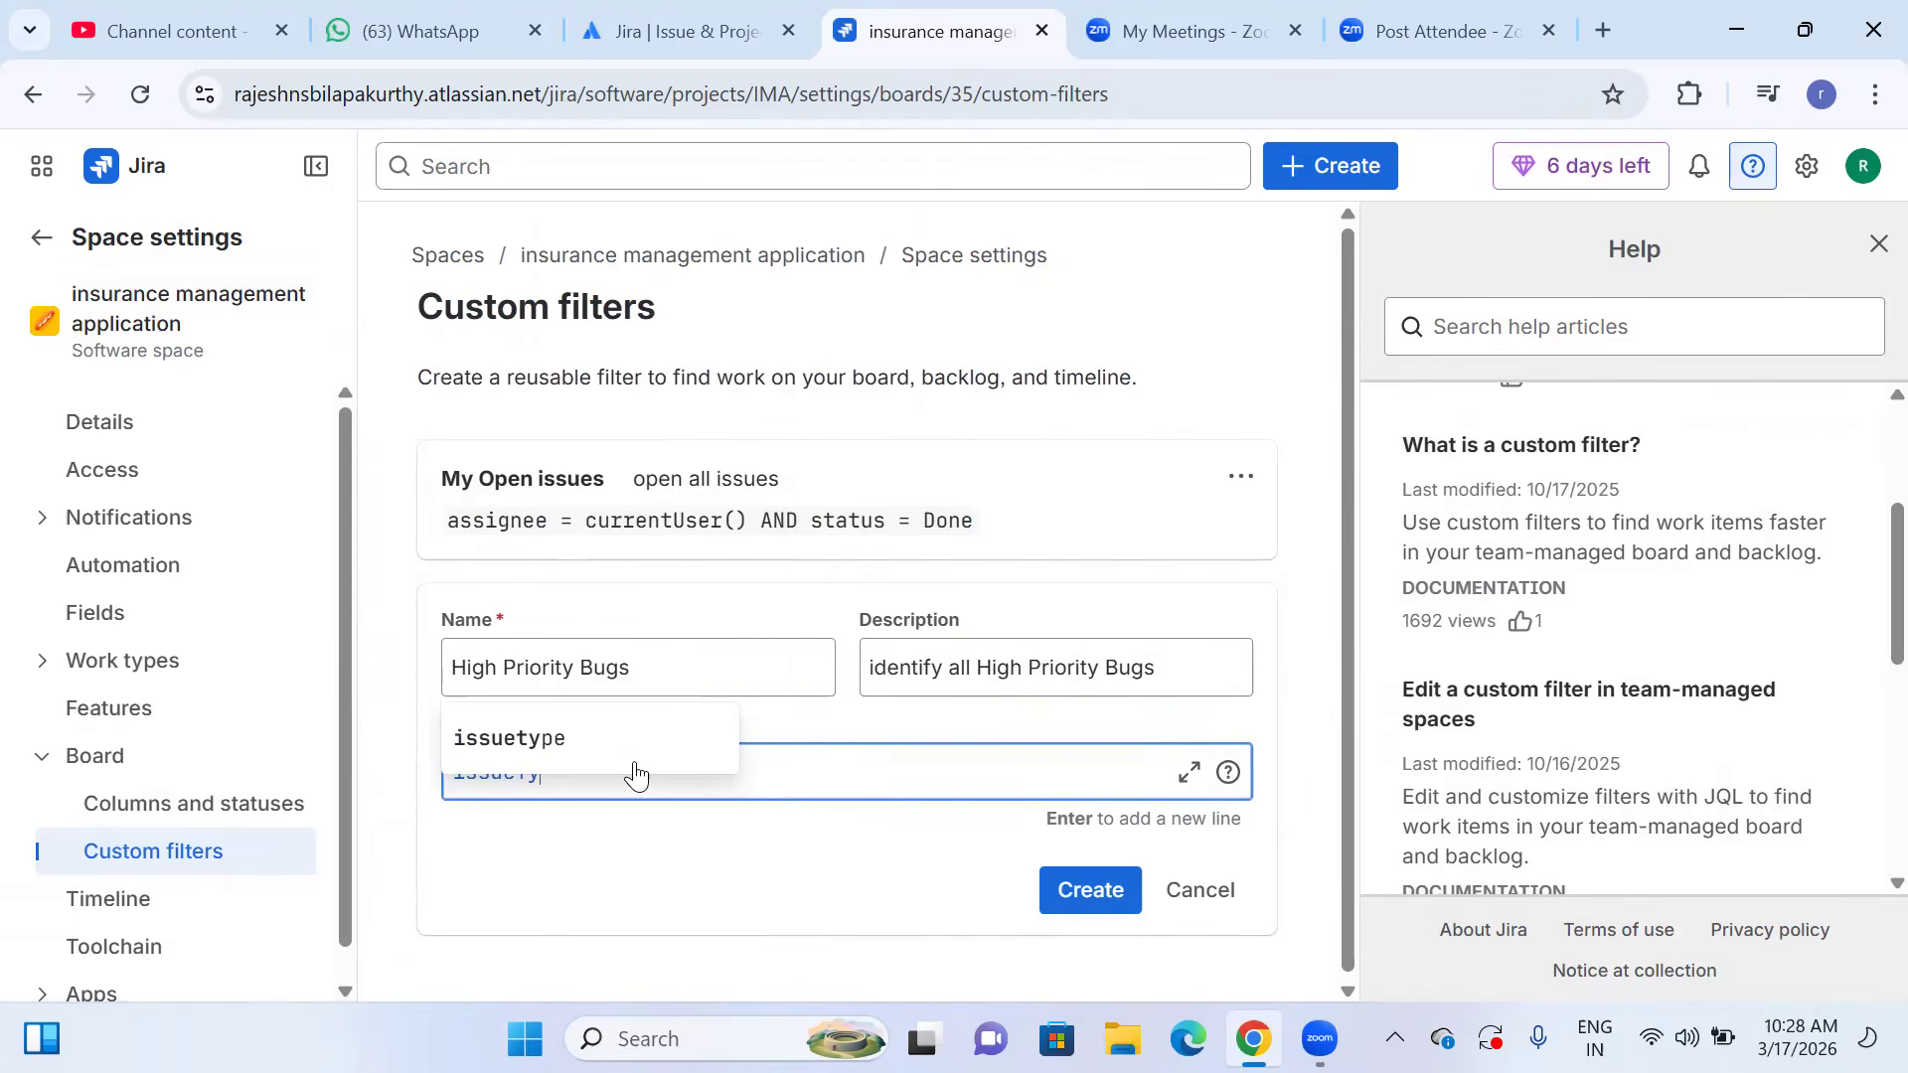
click(589, 761)
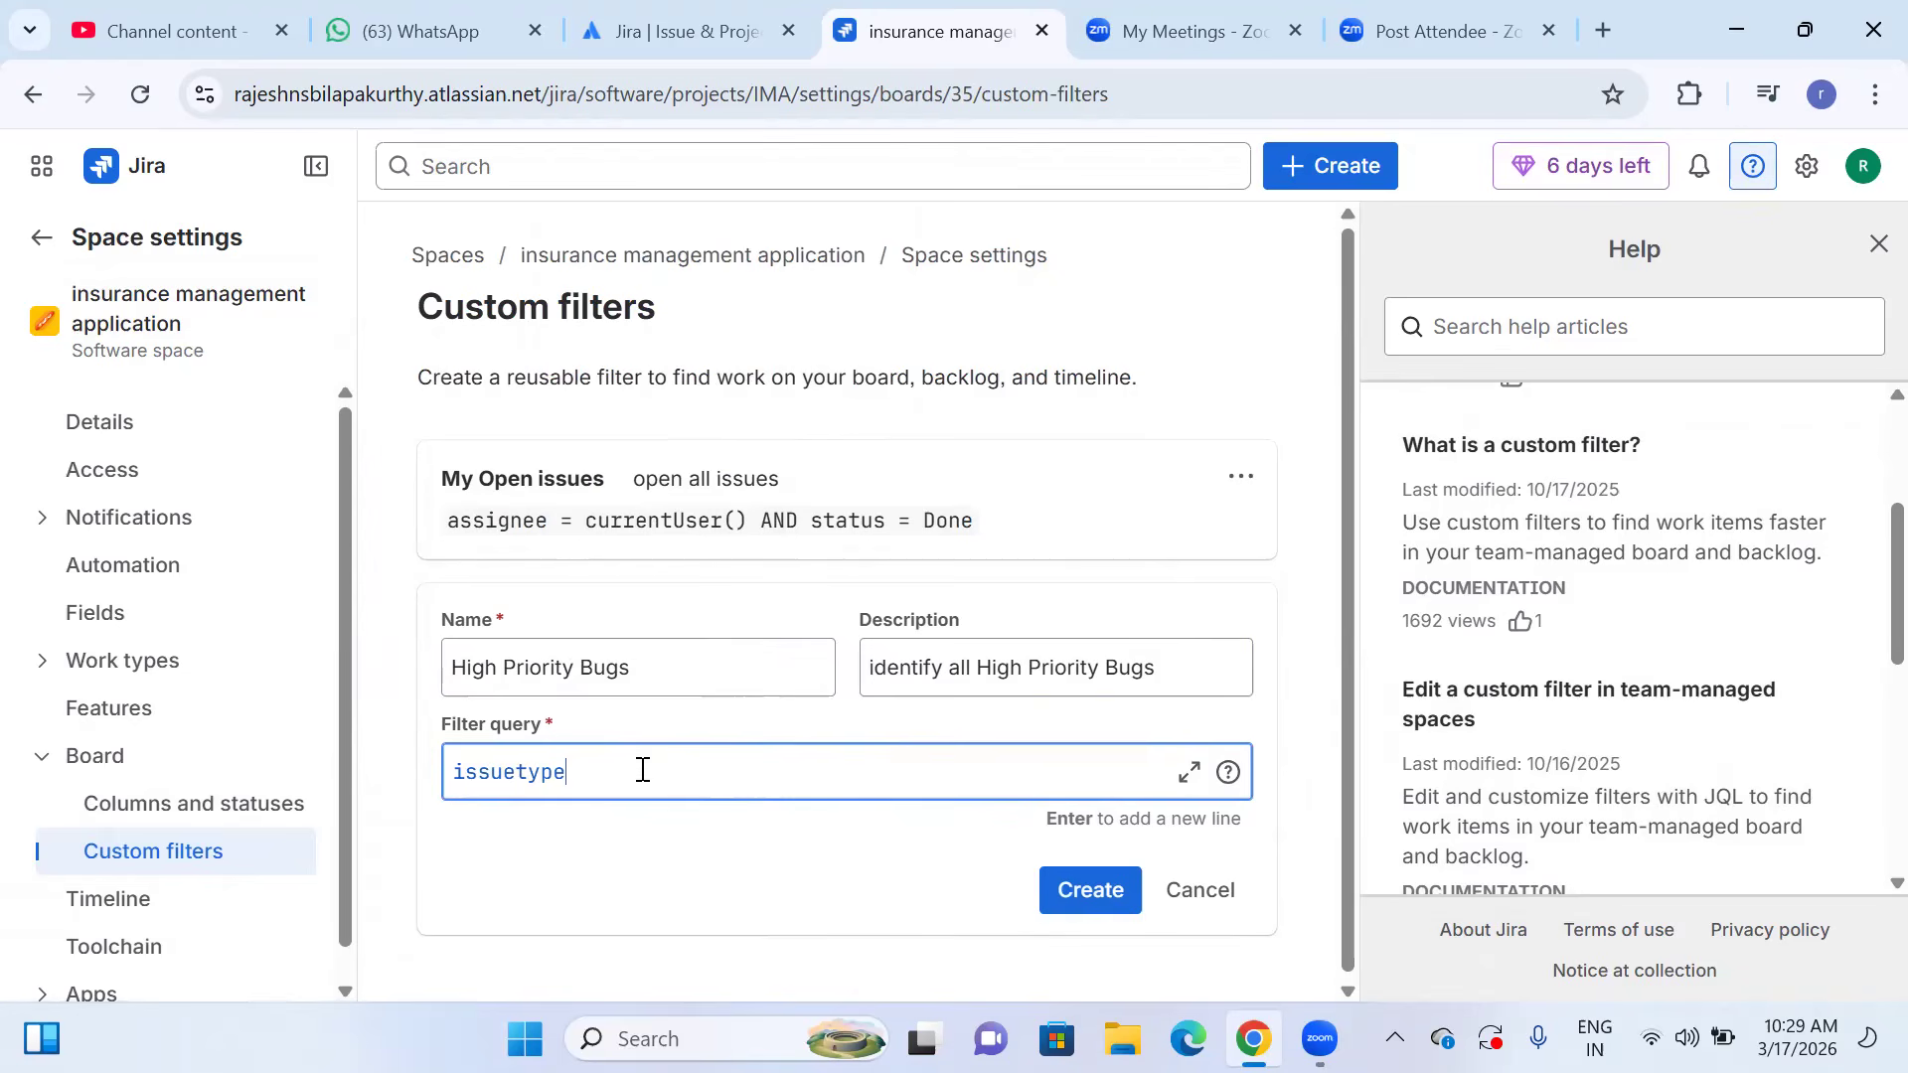
text(= )
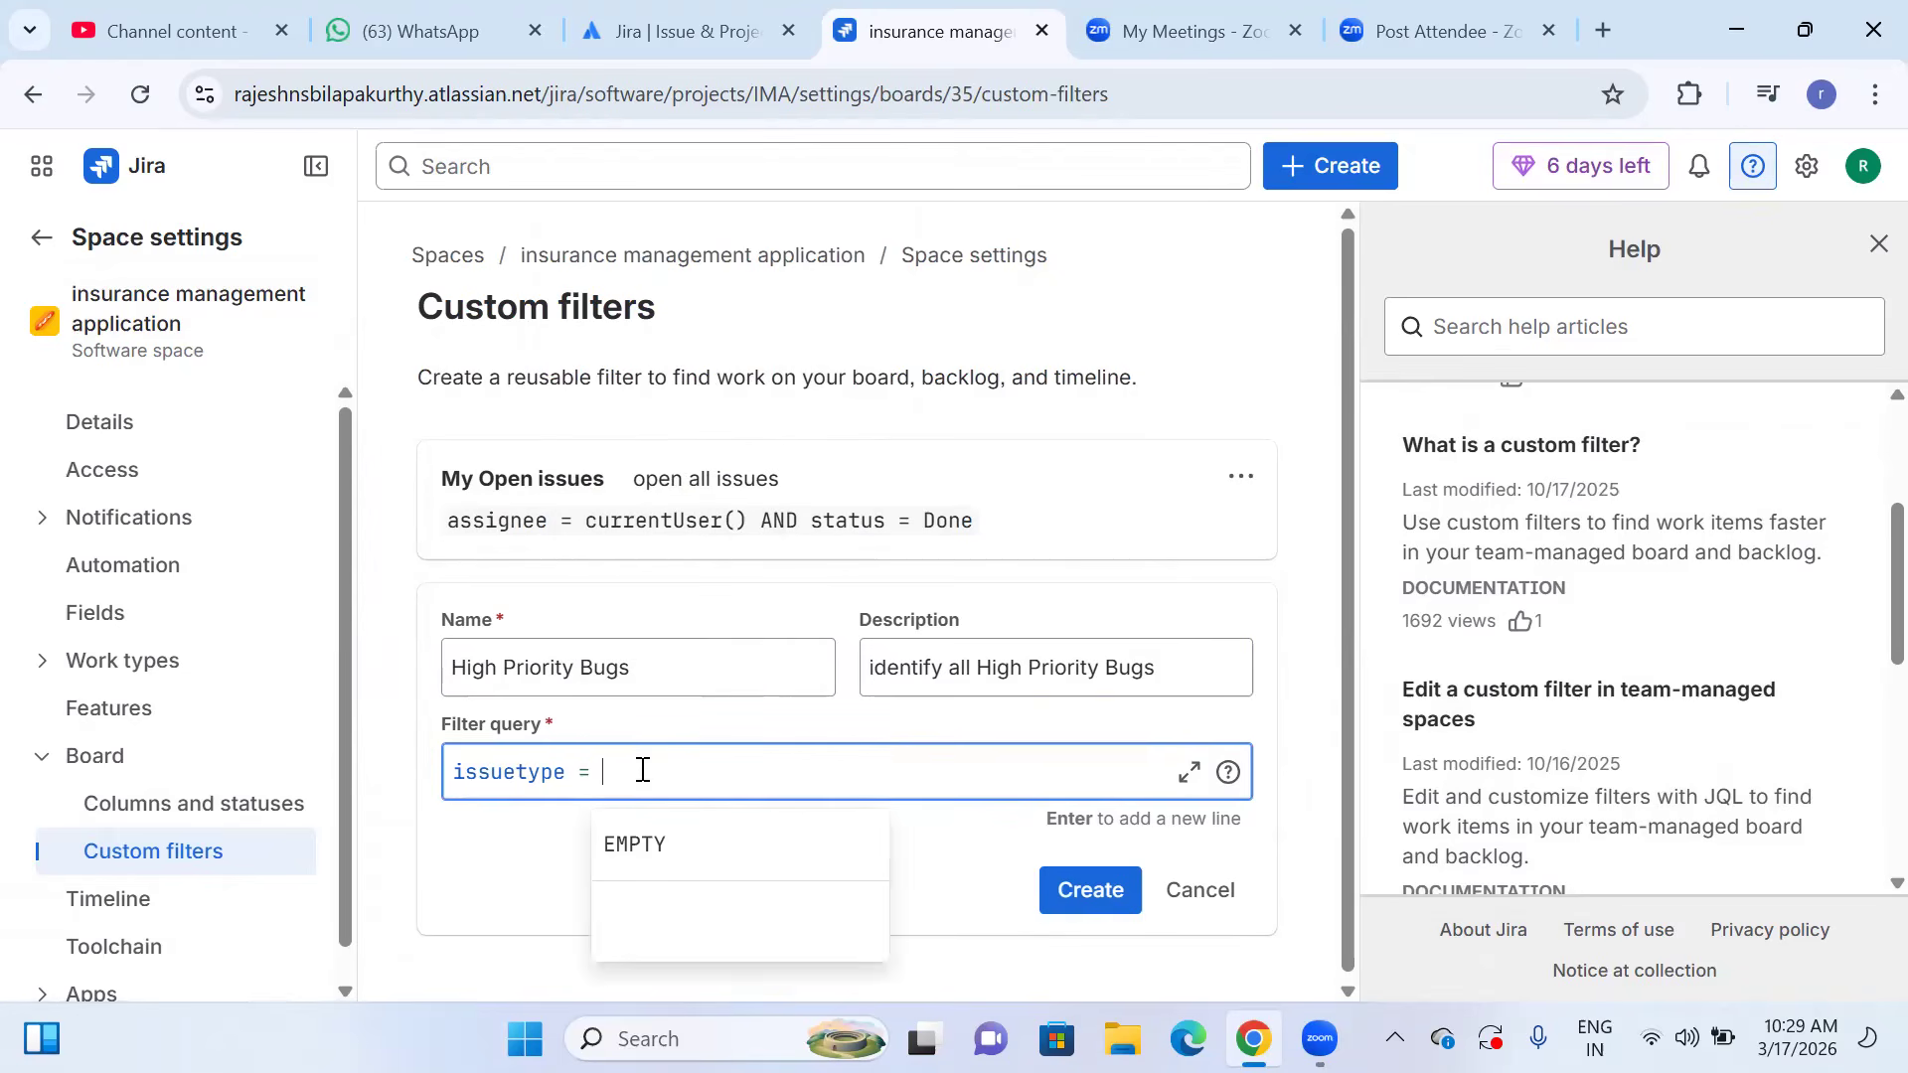
text(Bug)
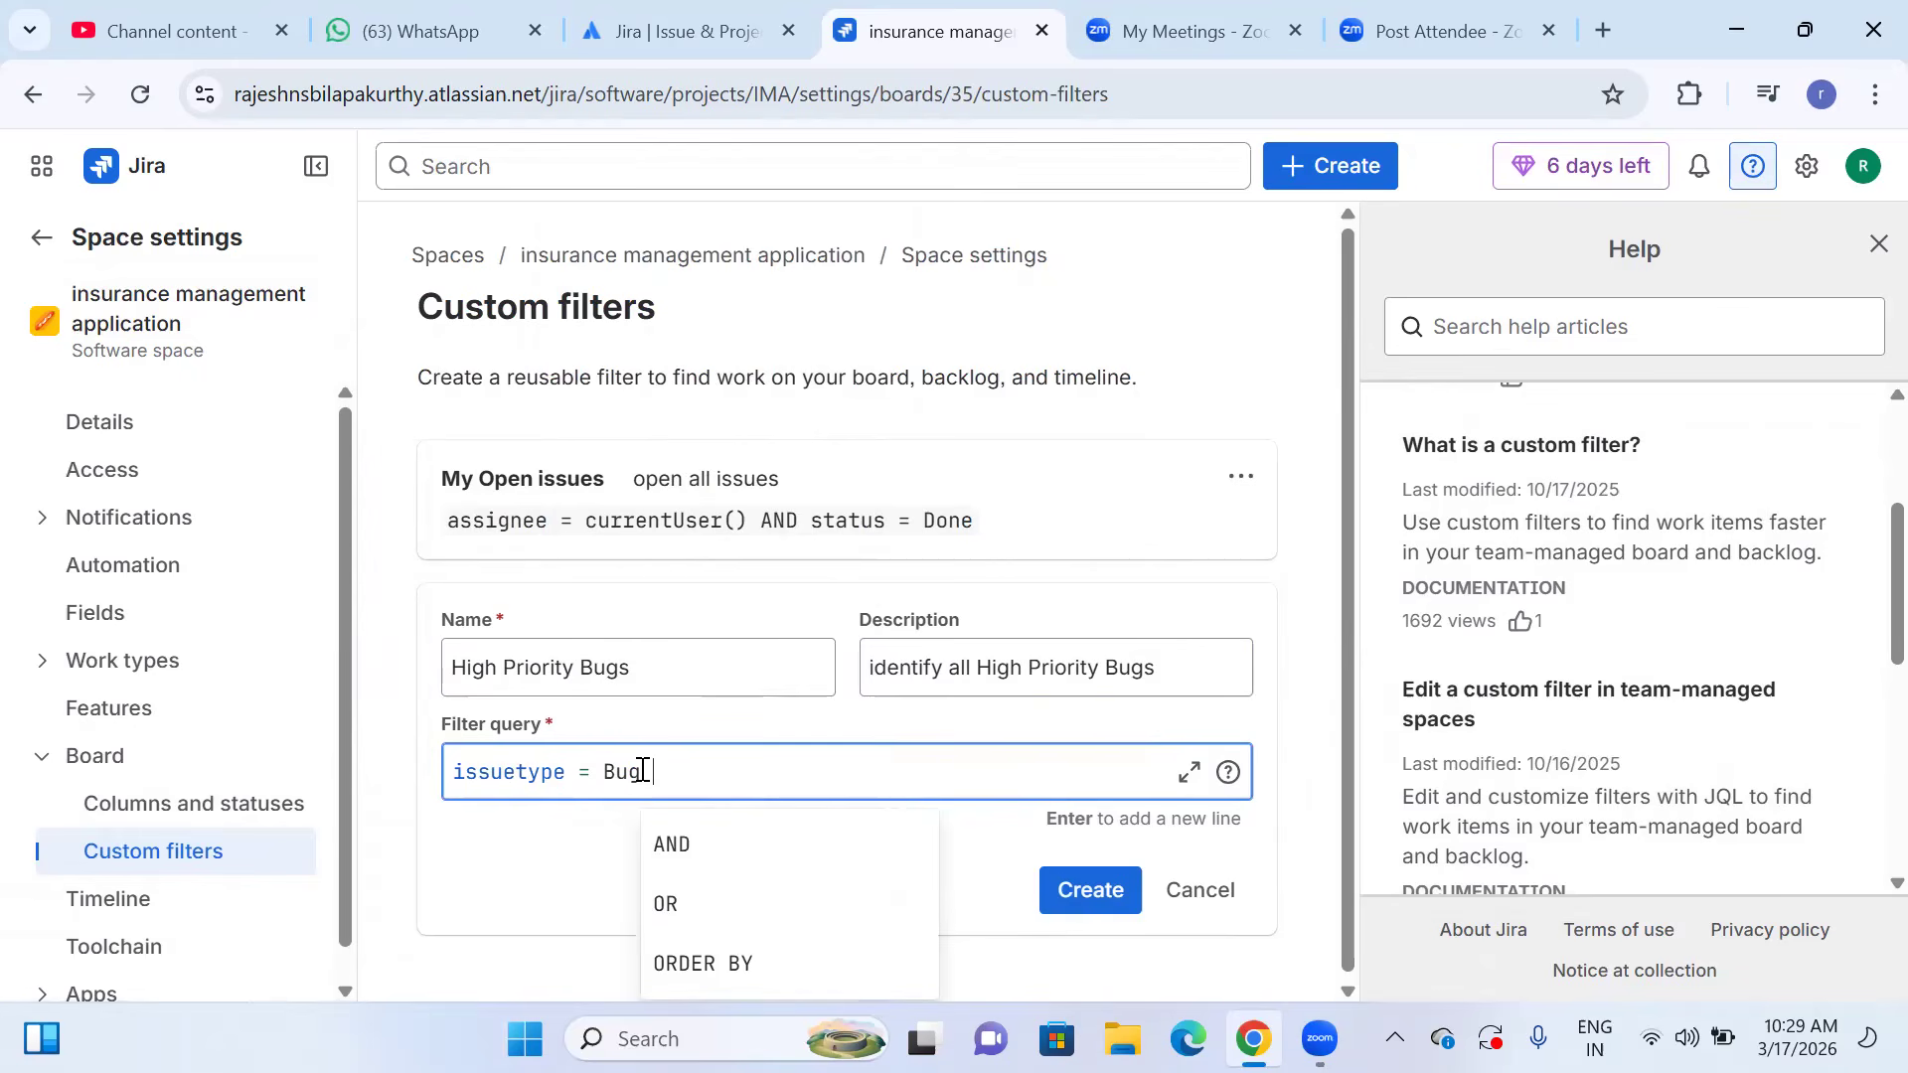
Extend the filter query with AND priority = High and create the High Priority Bugs filter.
click(679, 845)
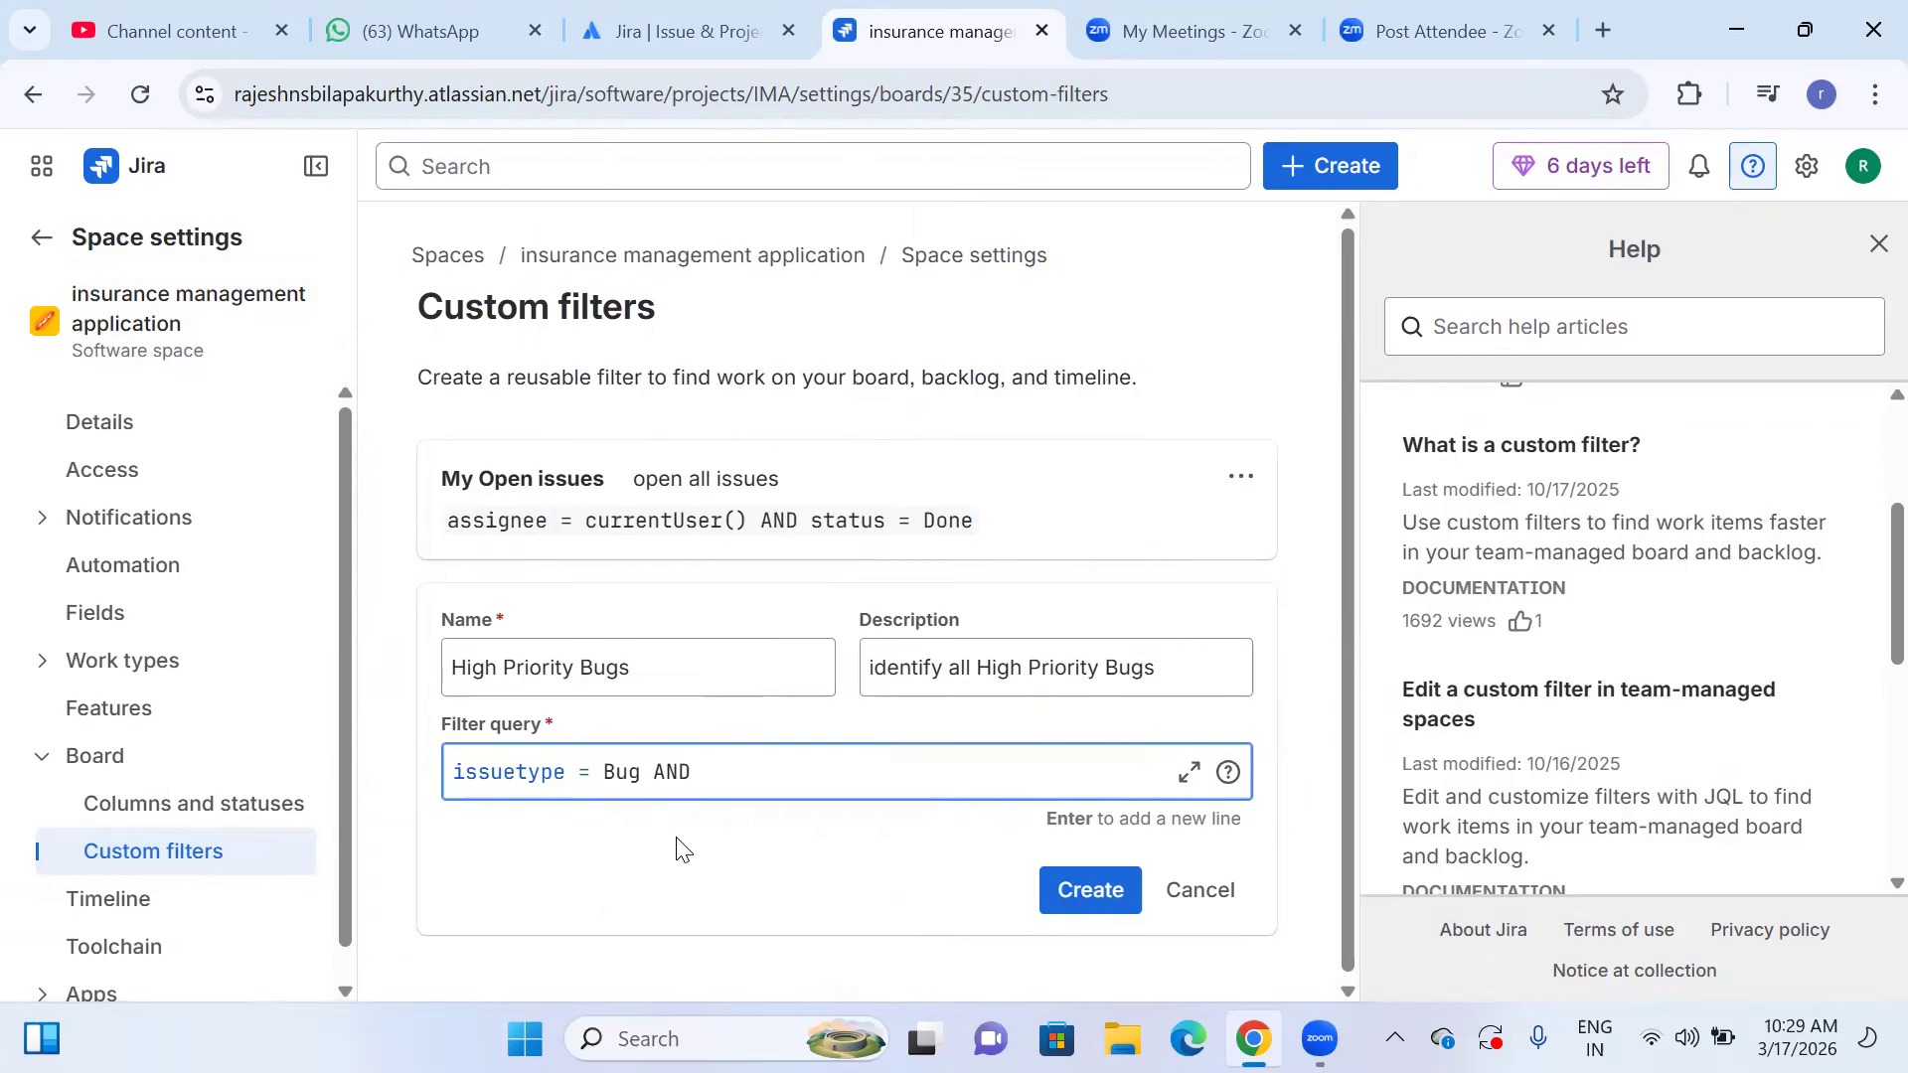
text(p)
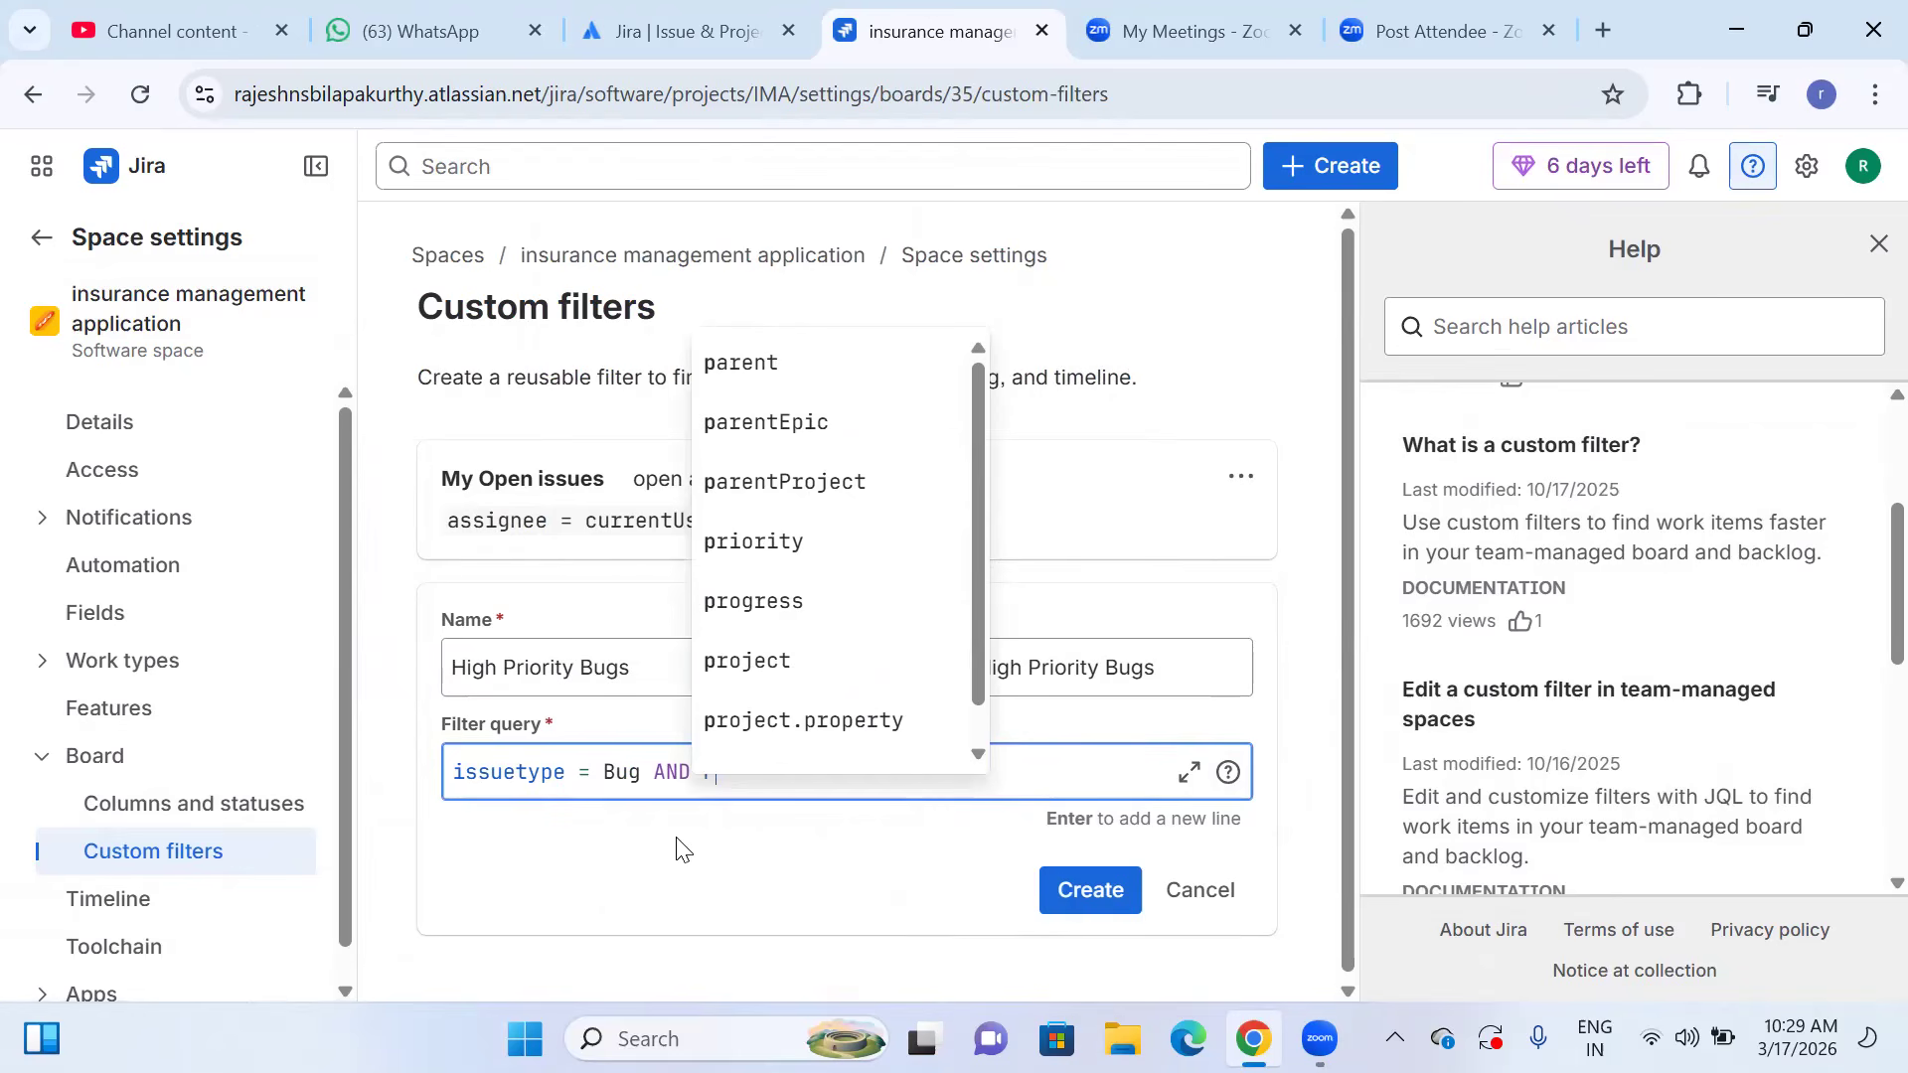
text(r)
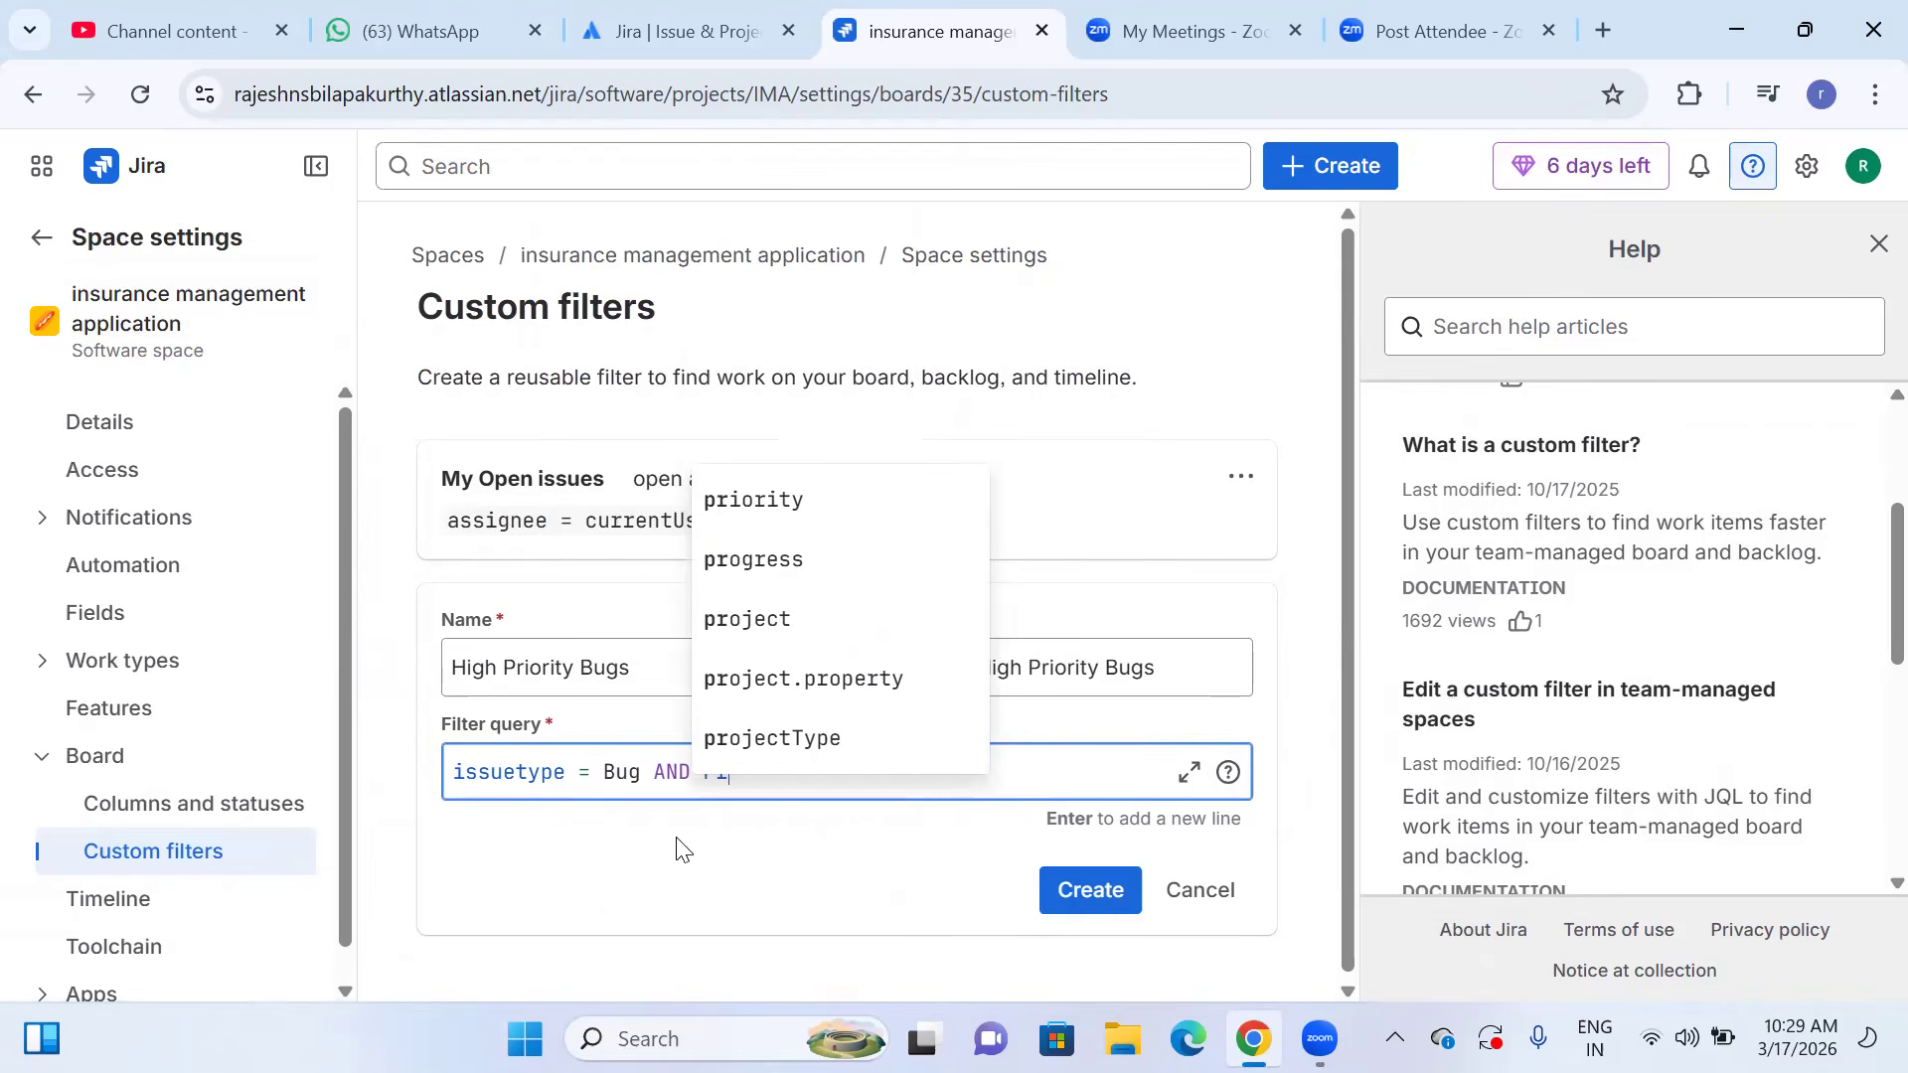
click(785, 502)
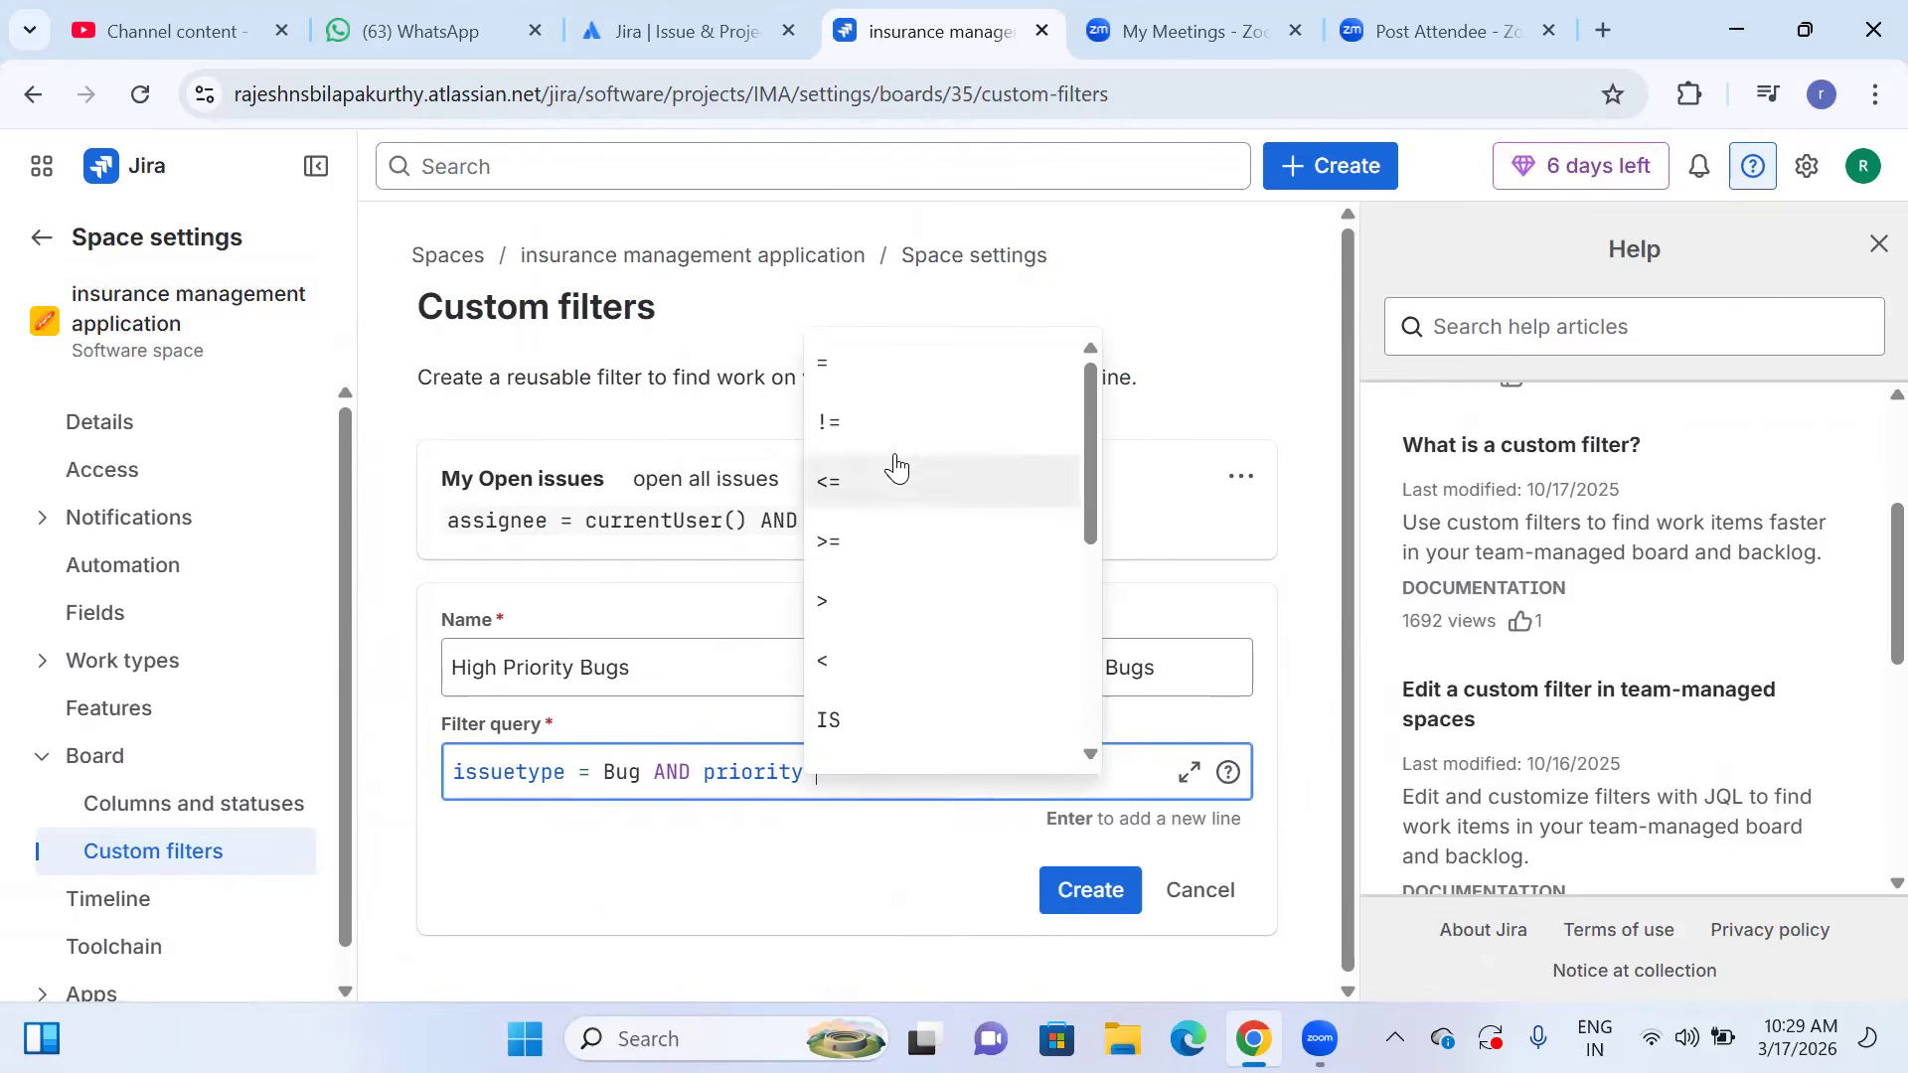
click(870, 369)
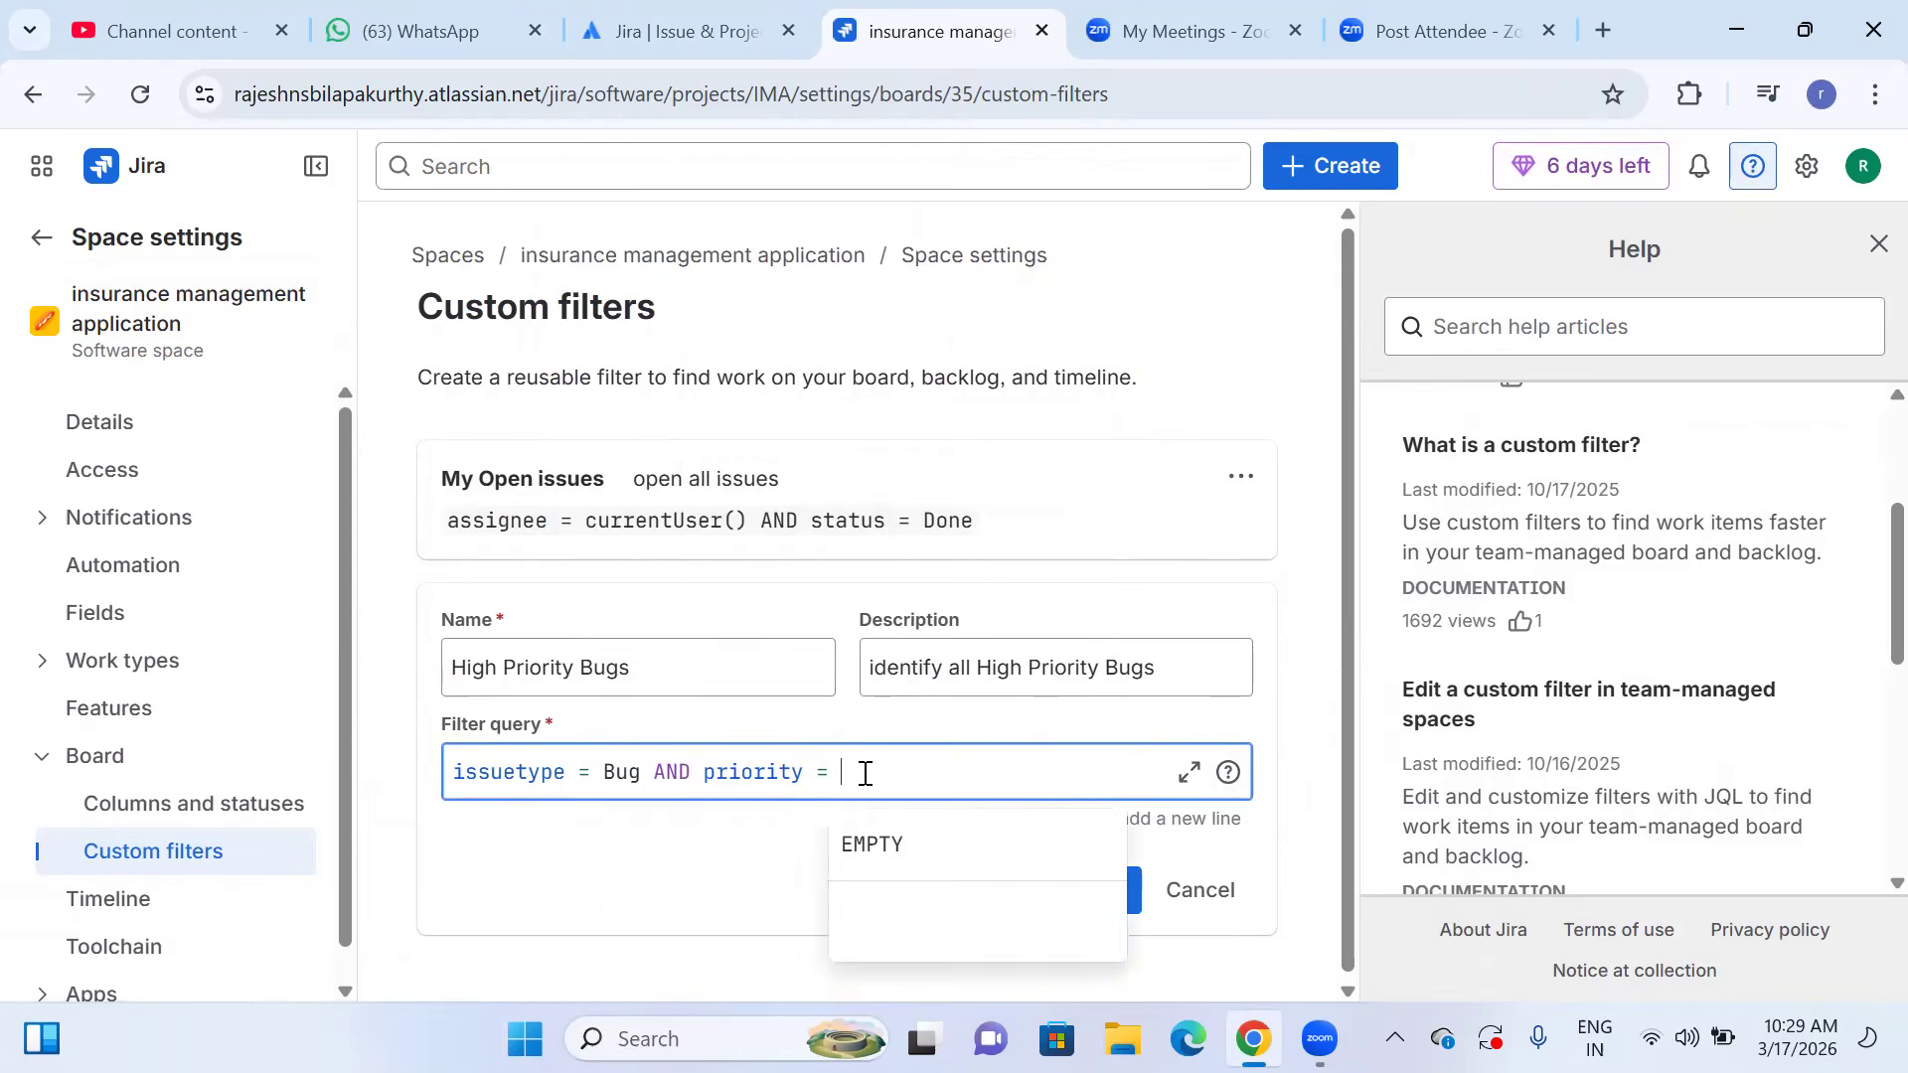
text(h)
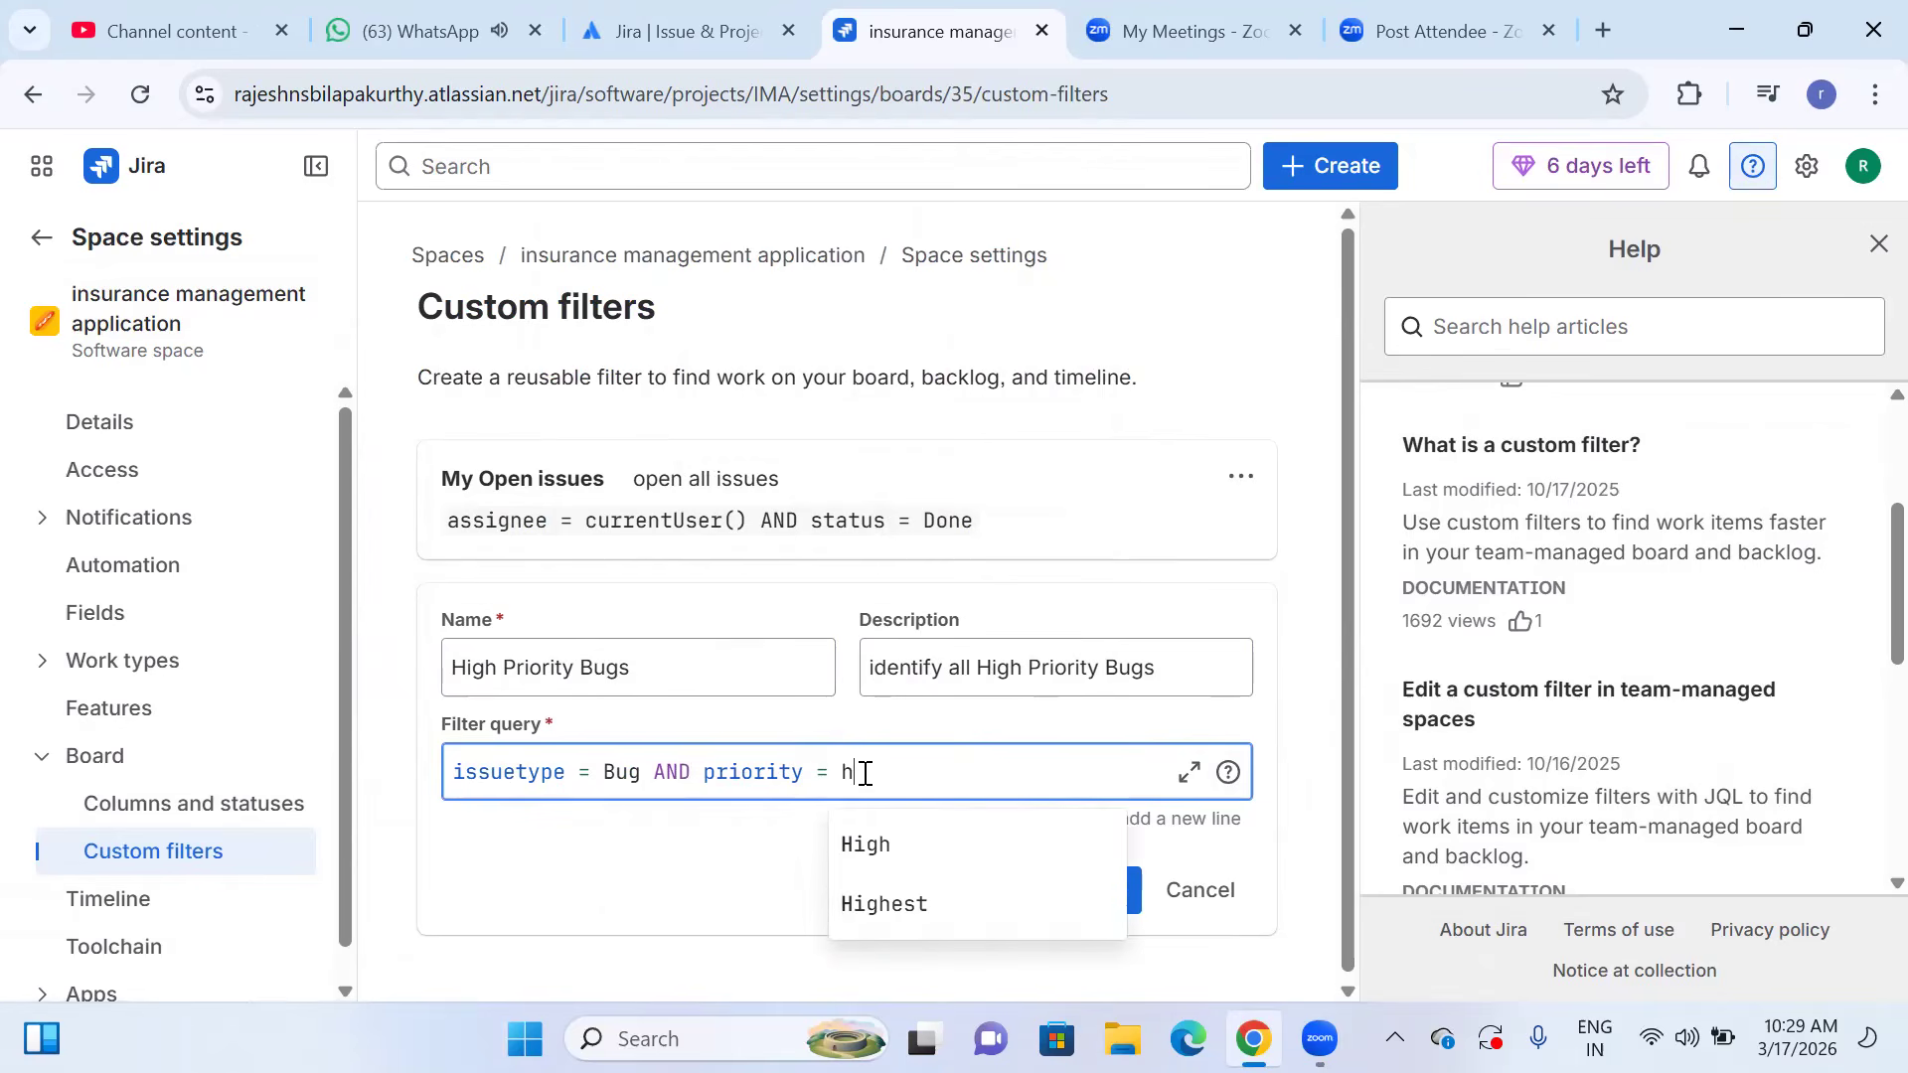
click(887, 856)
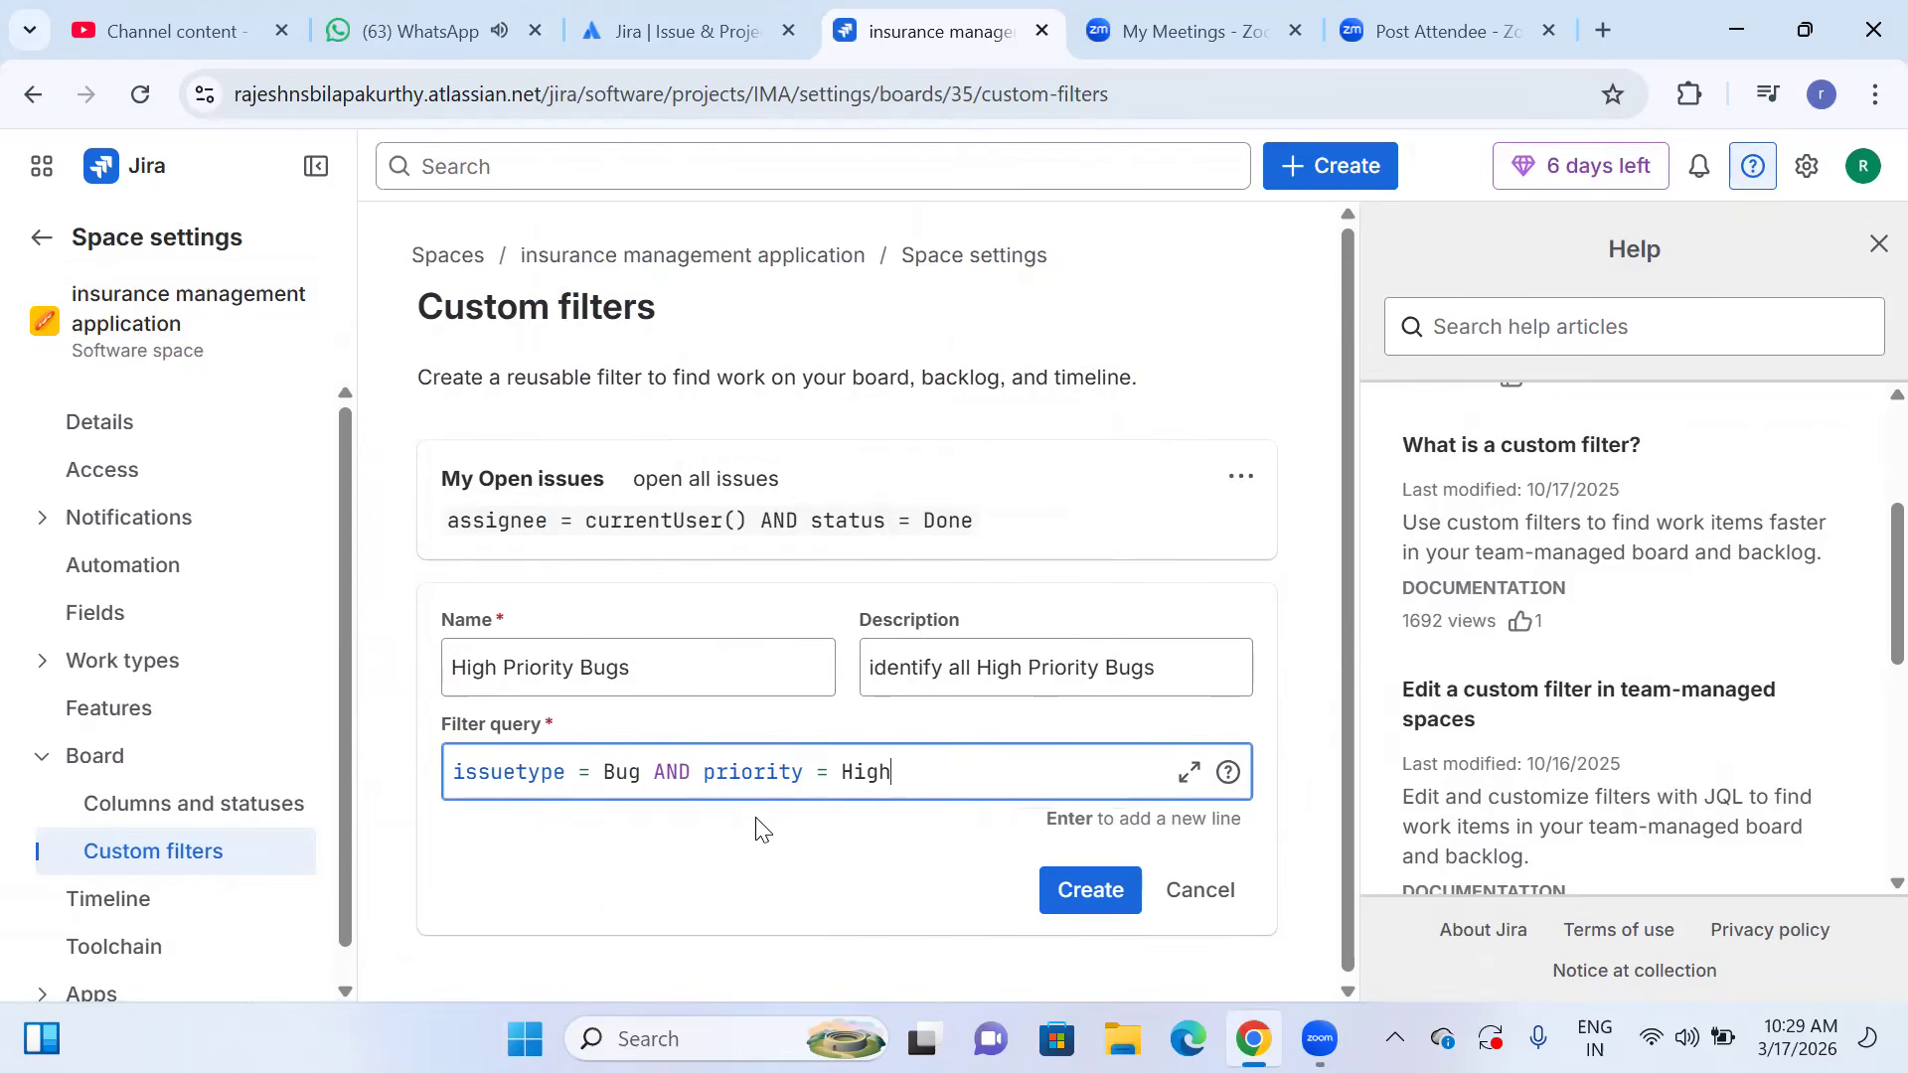
click(1065, 900)
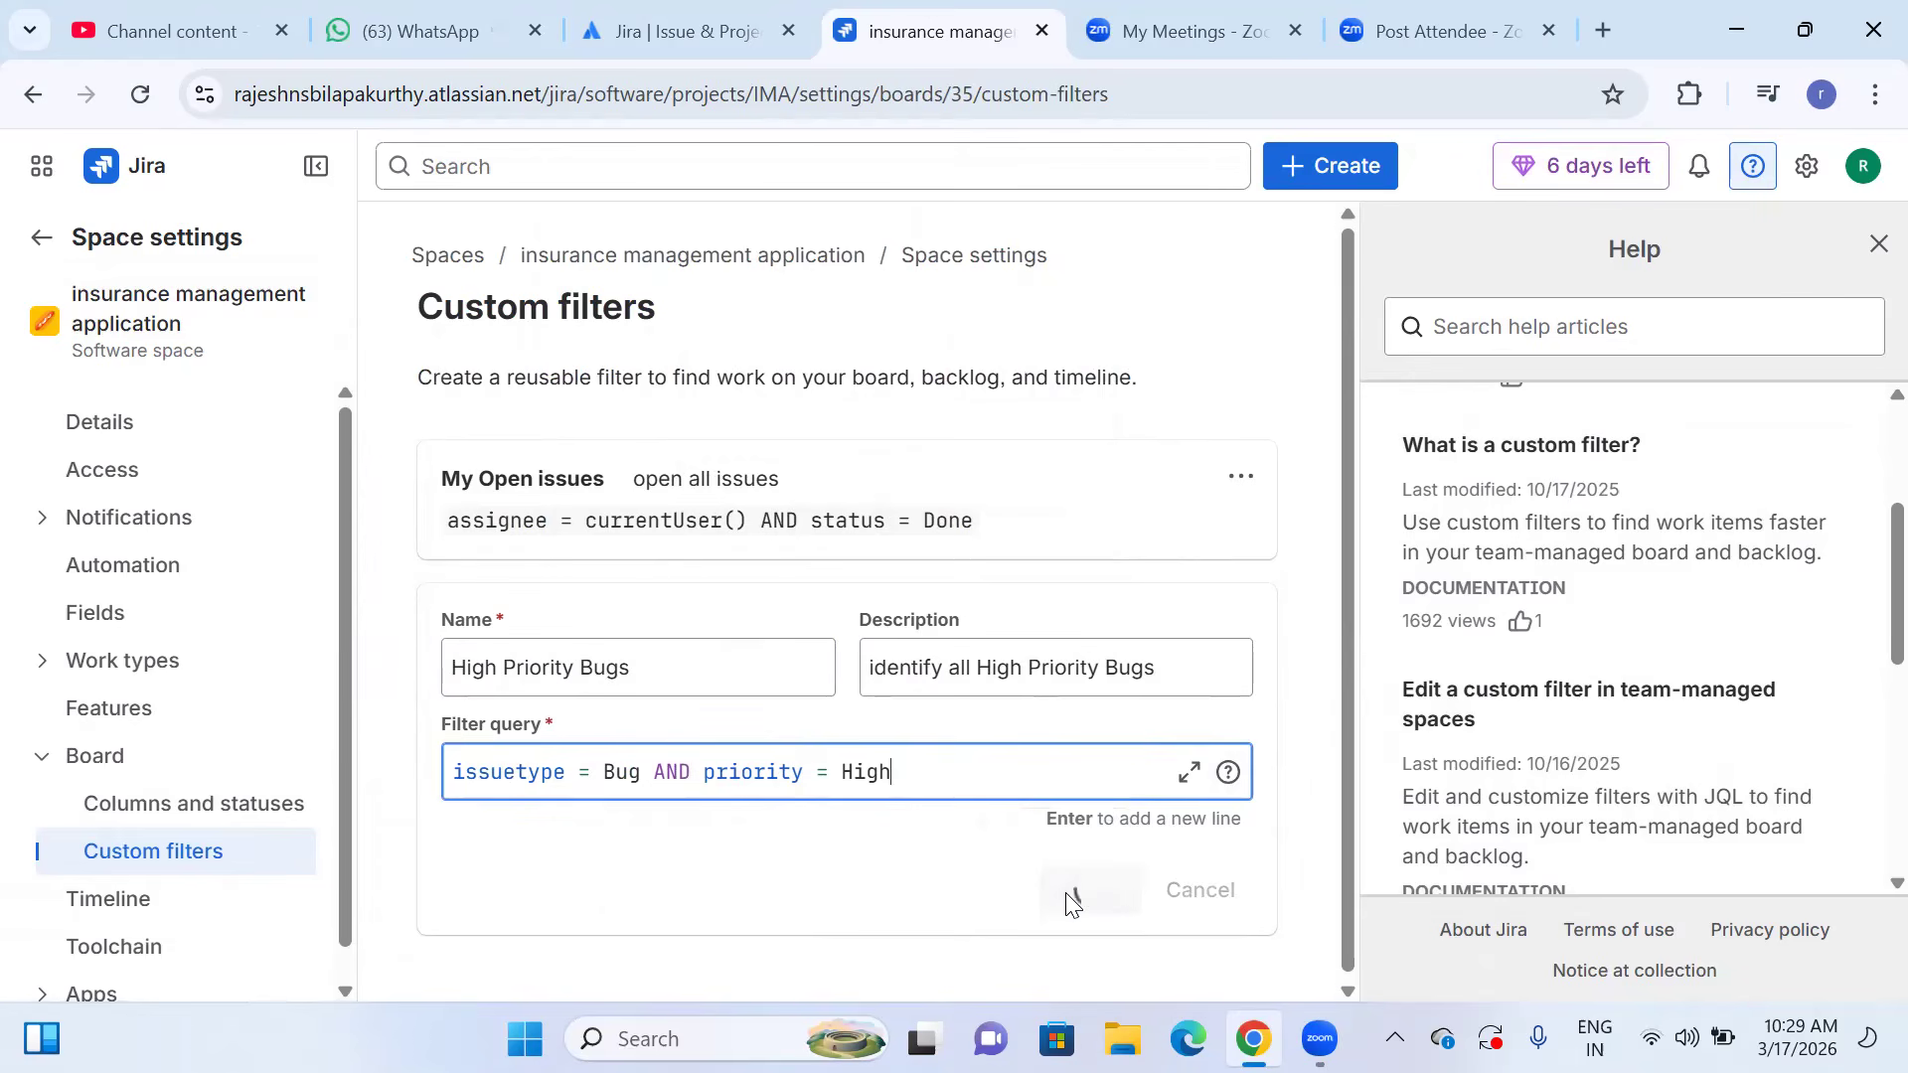